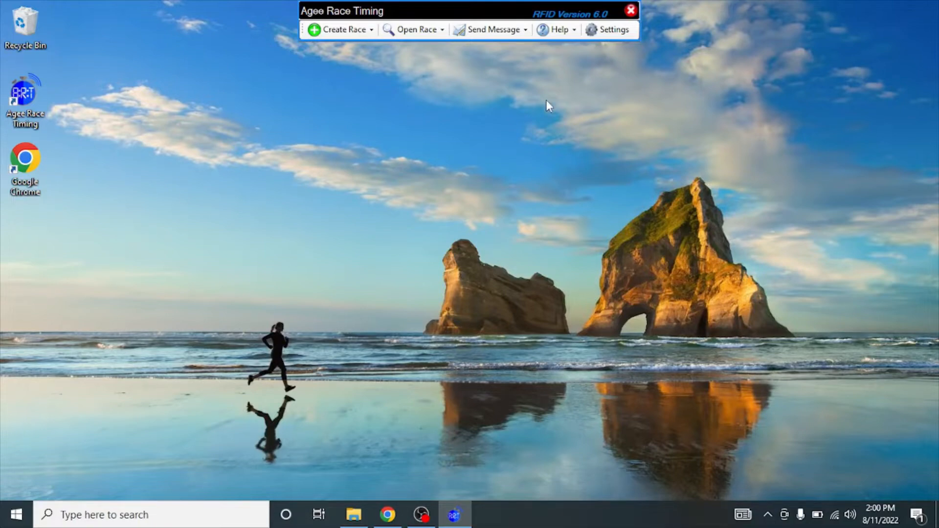
# In the Options window's External Accounts settings, enable the Twilio (SMS) account.
pyautogui.click(611, 33)
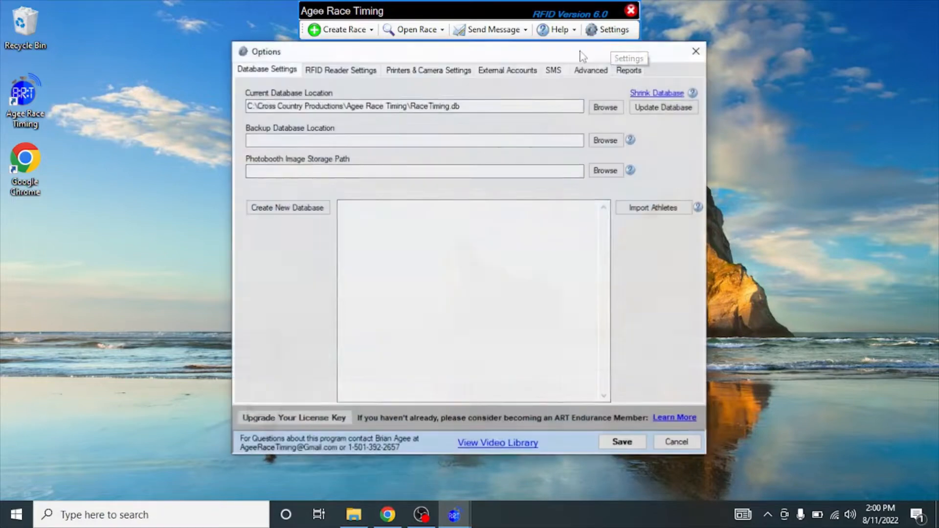
pyautogui.moveTo(439, 51); pyautogui.dragTo(299, 71)
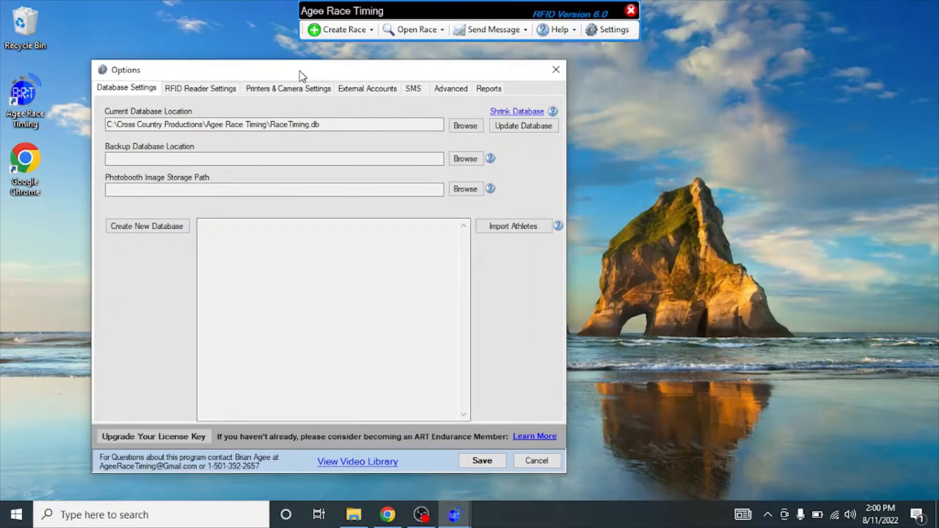
pyautogui.click(364, 90)
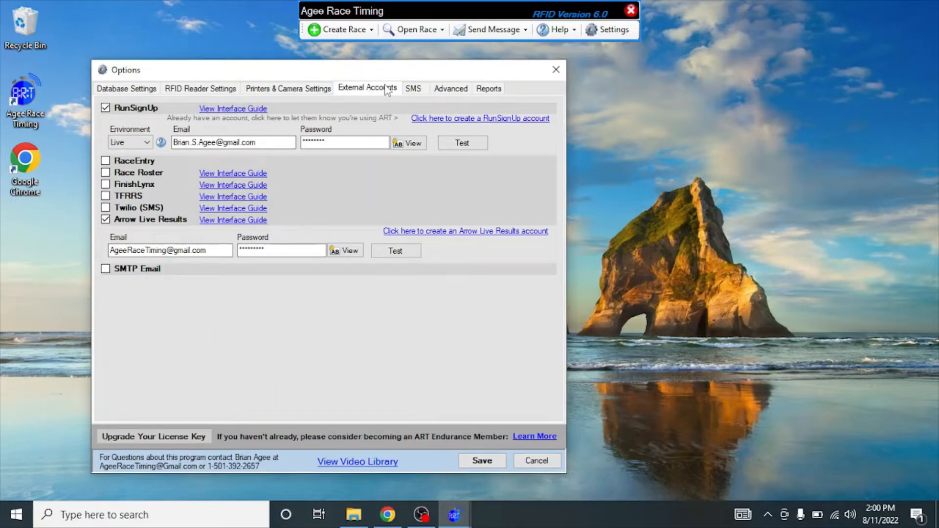
pyautogui.click(412, 89)
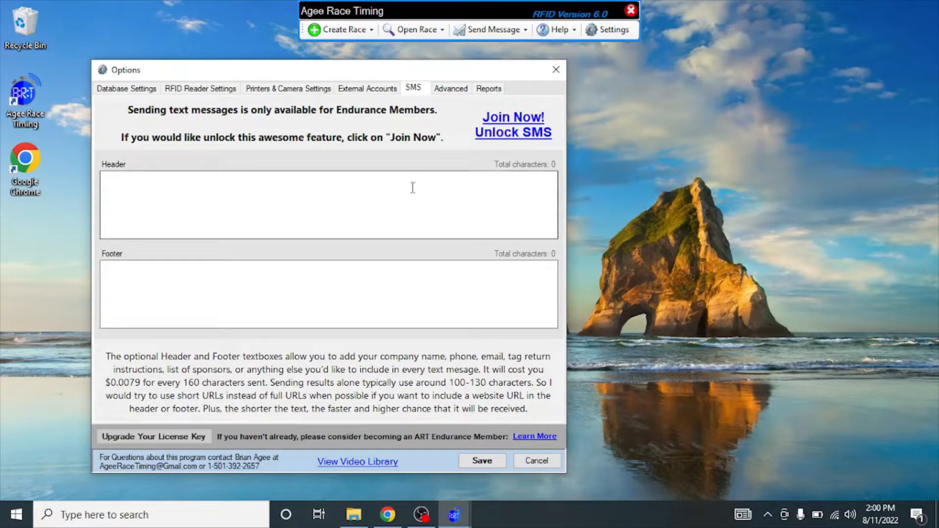
pyautogui.click(360, 90)
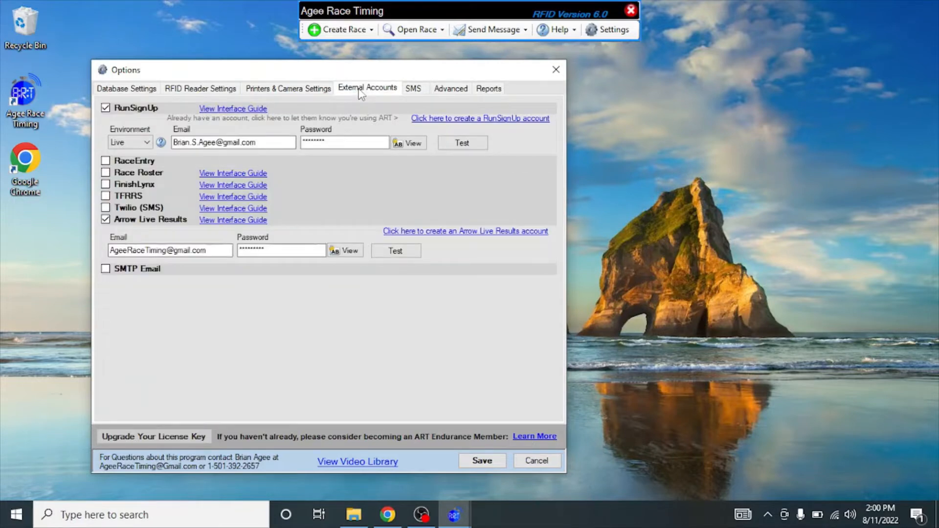
pyautogui.click(105, 208)
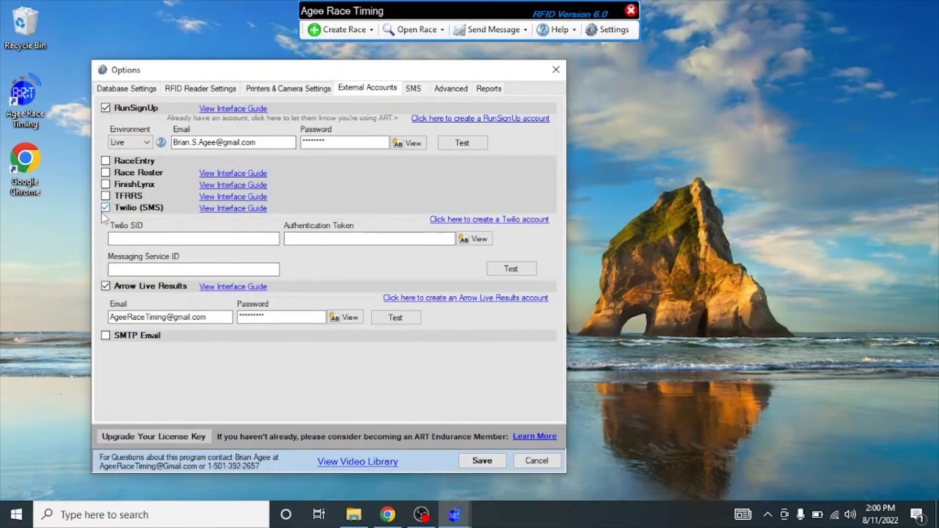
pyautogui.click(223, 210)
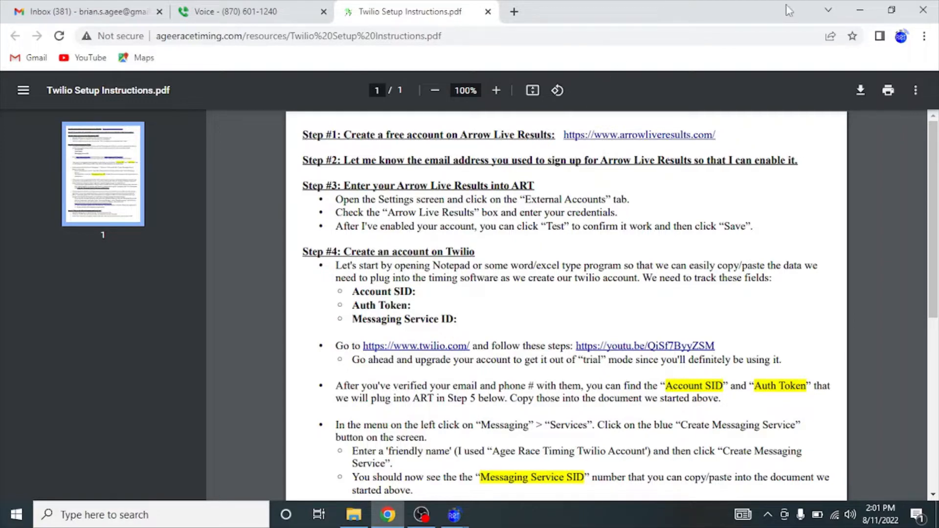
pyautogui.click(859, 13)
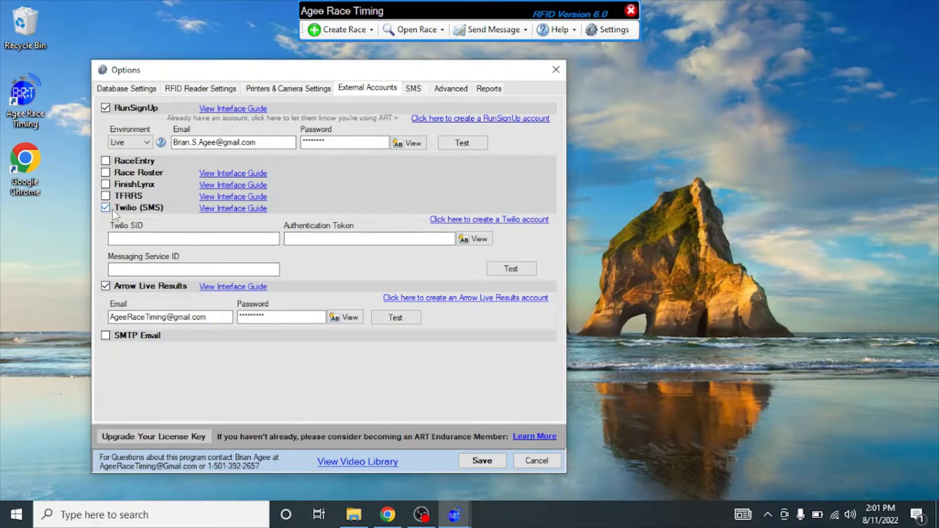
# Submit the Twilio free-trial sign-up form with name, email and password, accepting the terms.
pyautogui.click(481, 222)
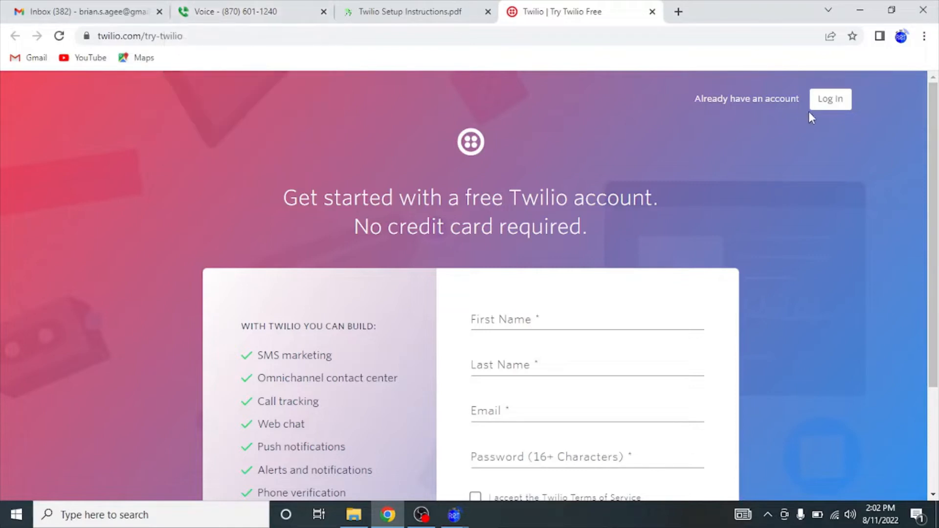
pyautogui.click(539, 316)
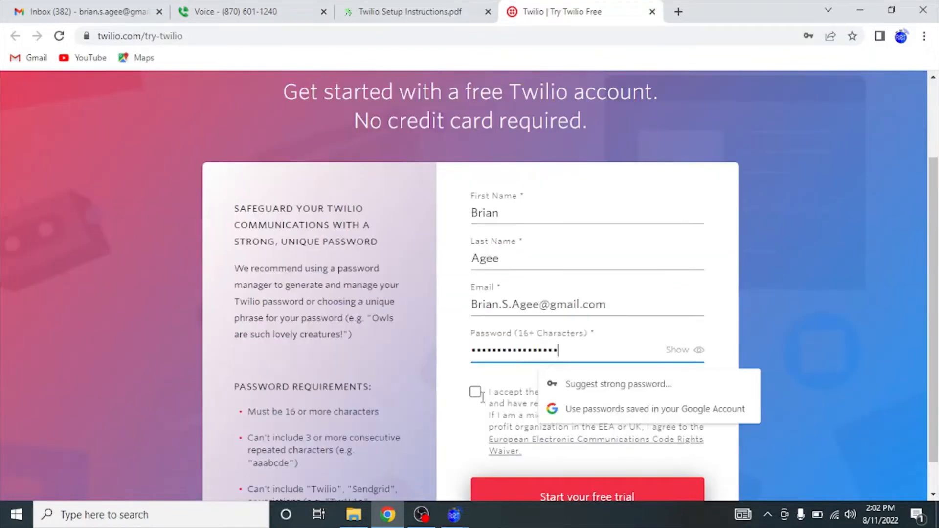
pyautogui.click(477, 393)
pyautogui.scroll(-1, 512, 425)
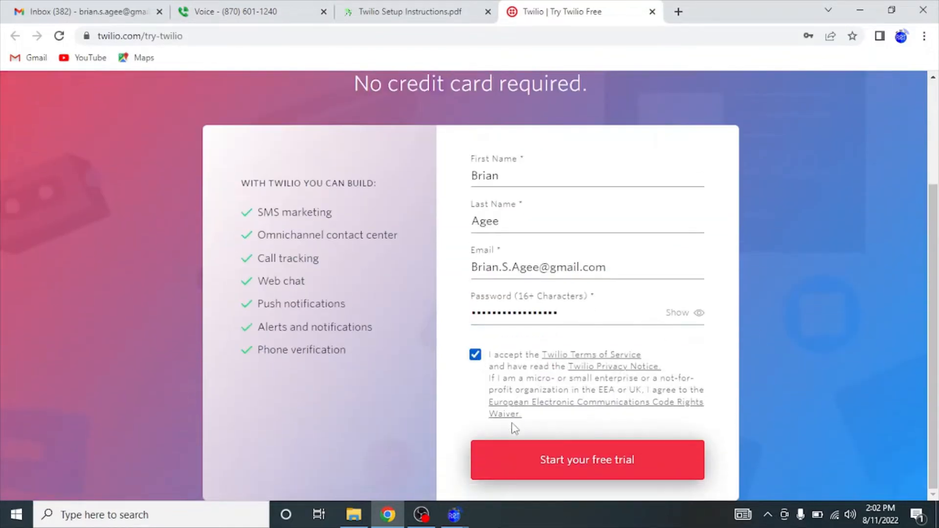
pyautogui.click(517, 457)
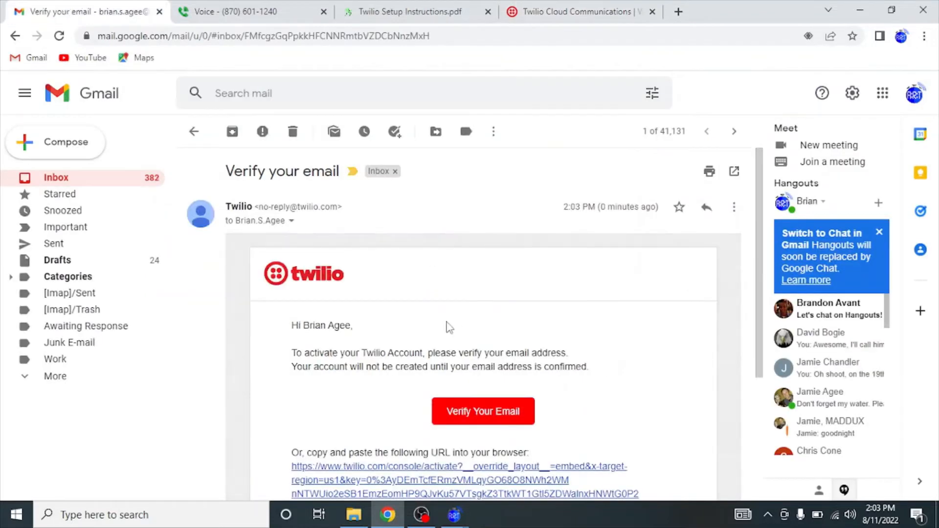
# Confirm the Twilio email address and request a verification code for the phone number.
pyautogui.scroll(-1, 452, 338)
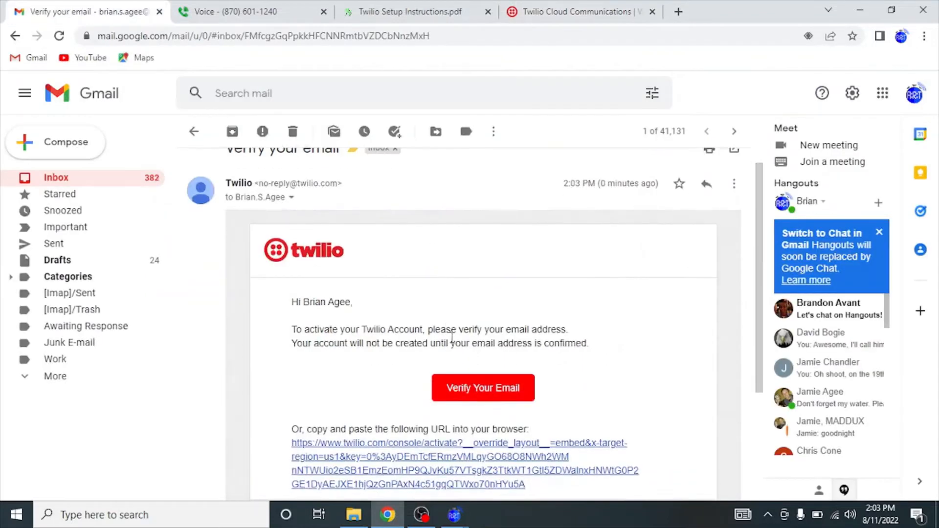
pyautogui.click(446, 388)
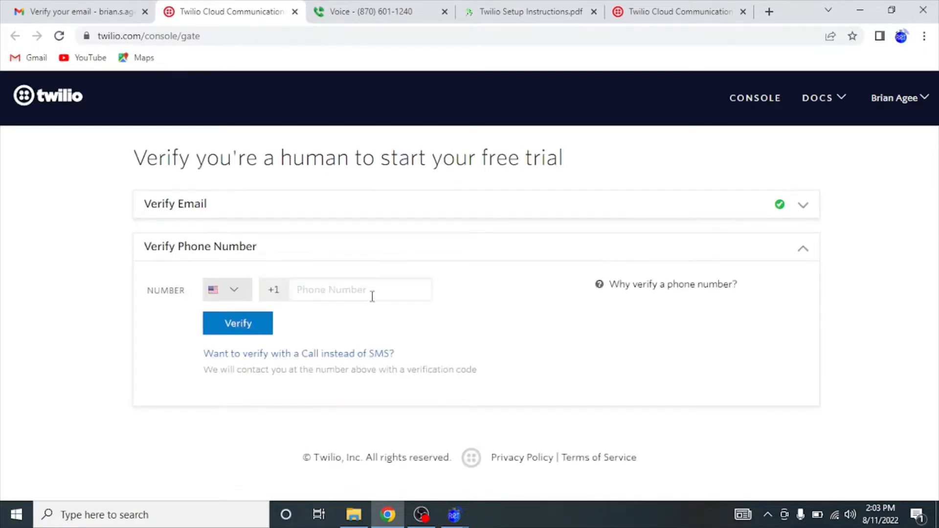
pyautogui.click(347, 287)
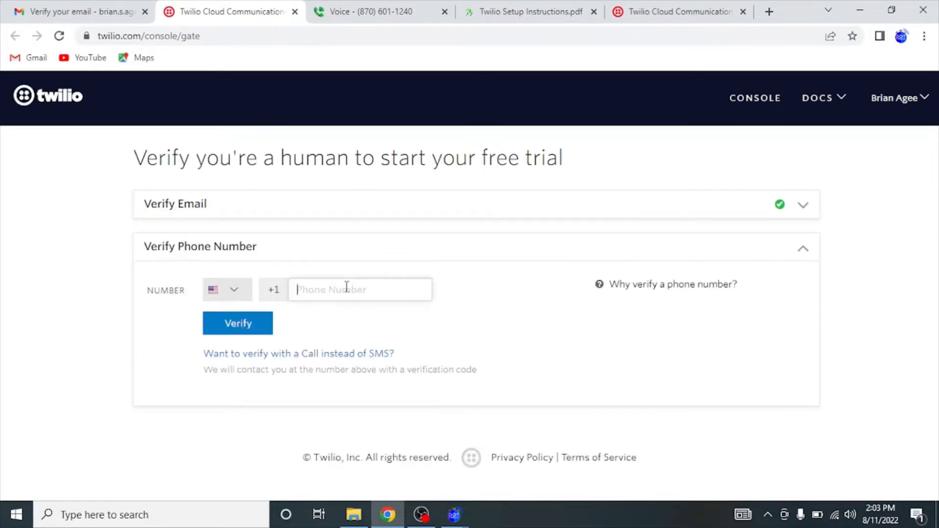
pyautogui.click(245, 325)
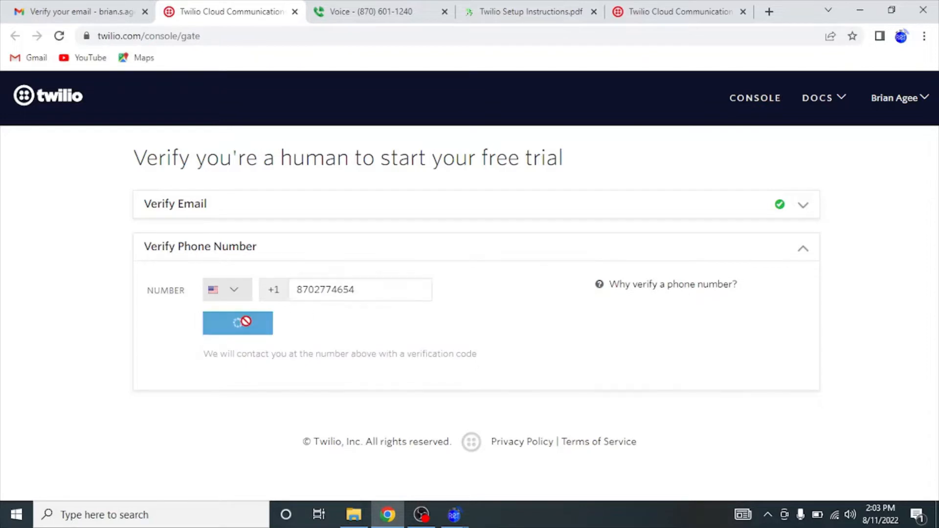
# Copy the texted verification code from Google Voice and submit it in Twilio.
pyautogui.click(347, 14)
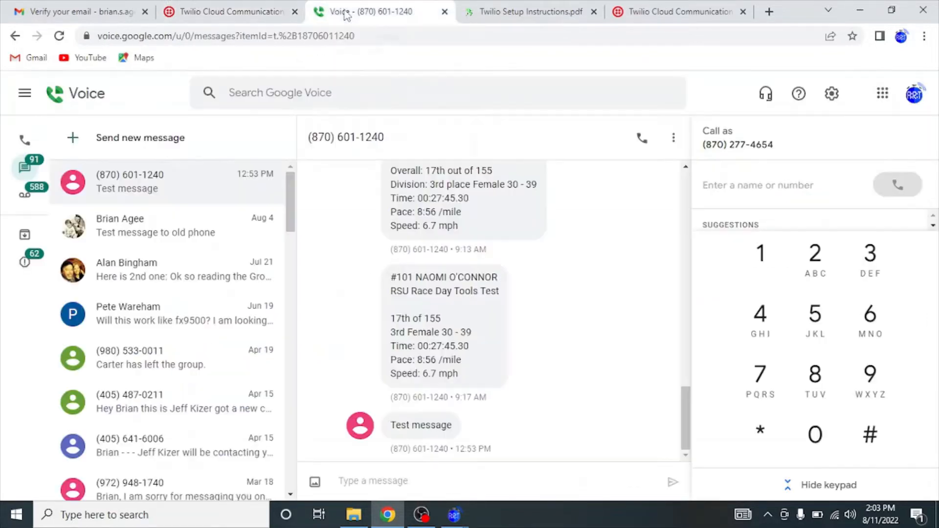
pyautogui.click(184, 186)
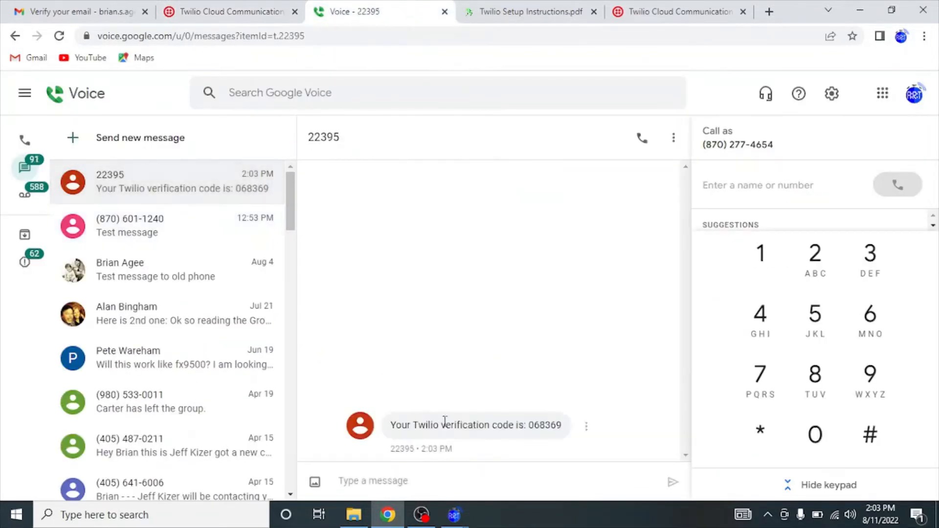
pyautogui.doubleClick(545, 425)
pyautogui.press('super+c')
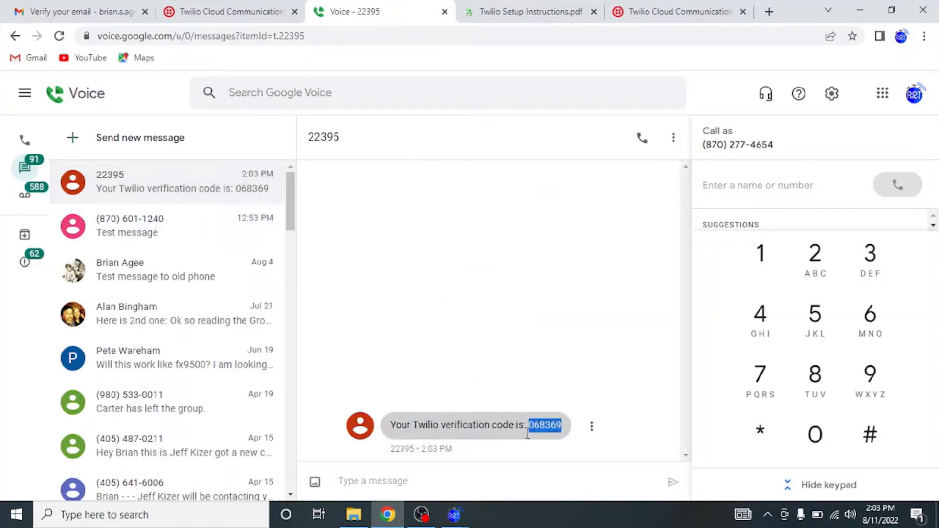
pyautogui.click(249, 10)
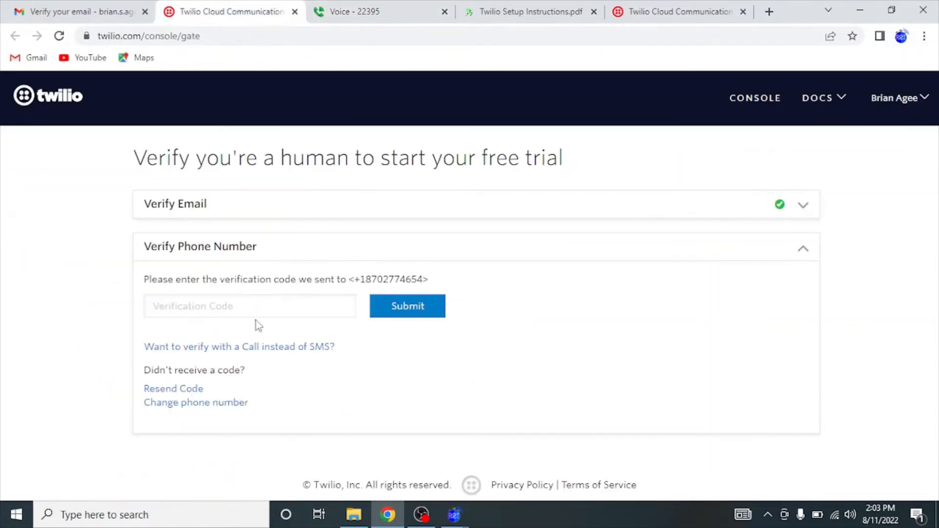
pyautogui.click(252, 305)
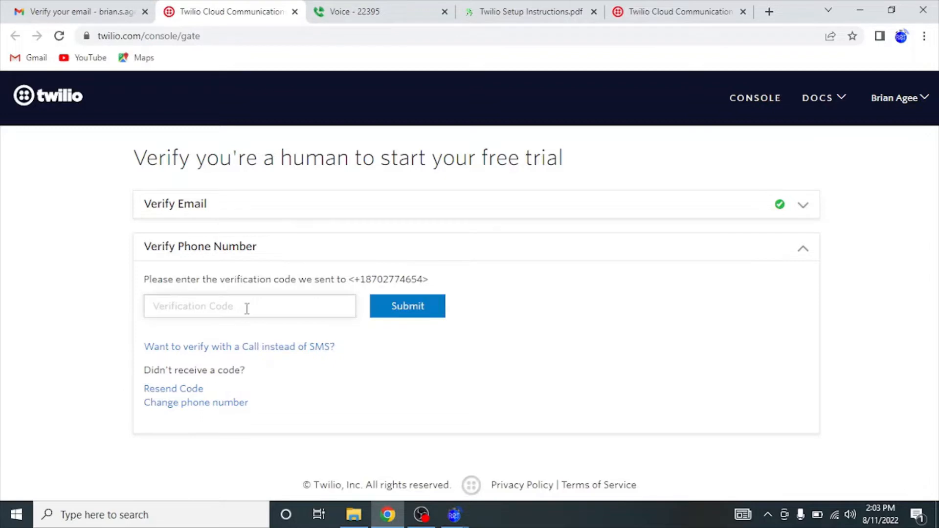
pyautogui.rightClick(246, 311)
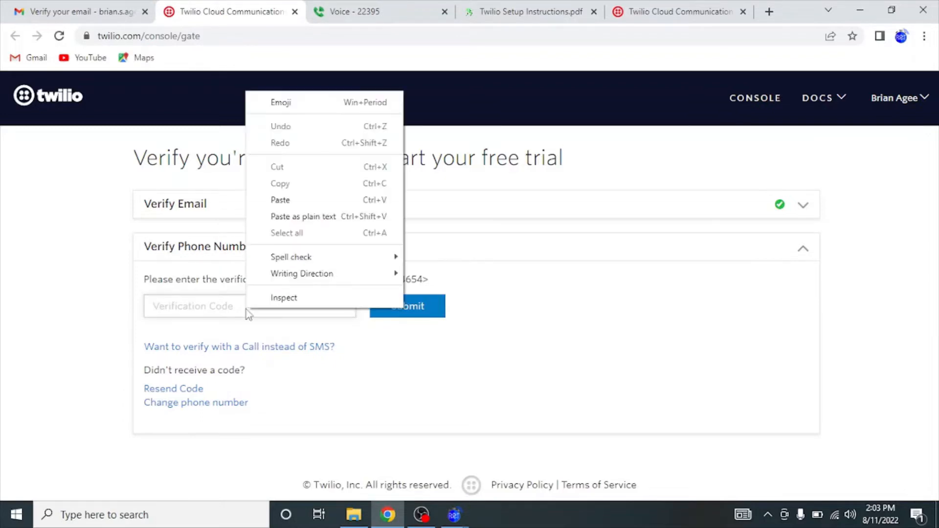
pyautogui.click(292, 201)
pyautogui.click(405, 314)
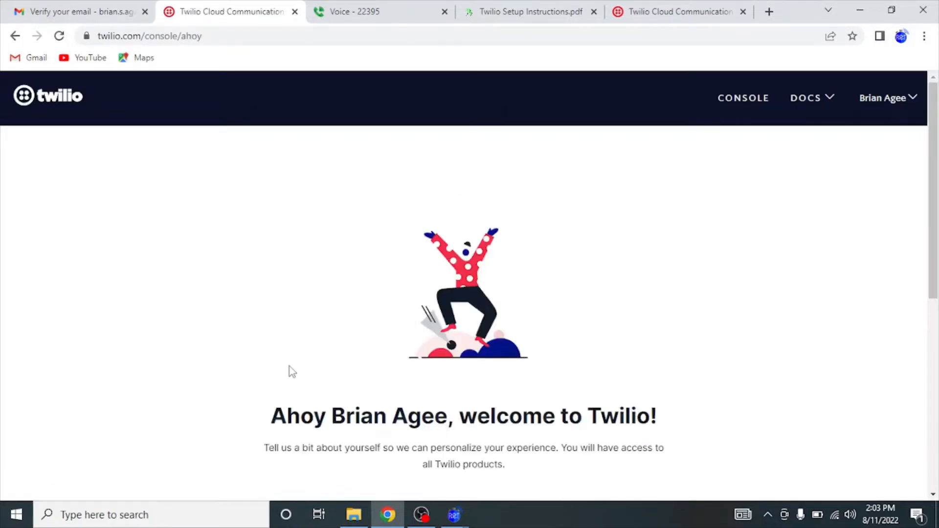
# Answer the welcome questions with SMS, Alerts & Notifications, no code and Something else, then submit.
pyautogui.scroll(-5, 290, 371)
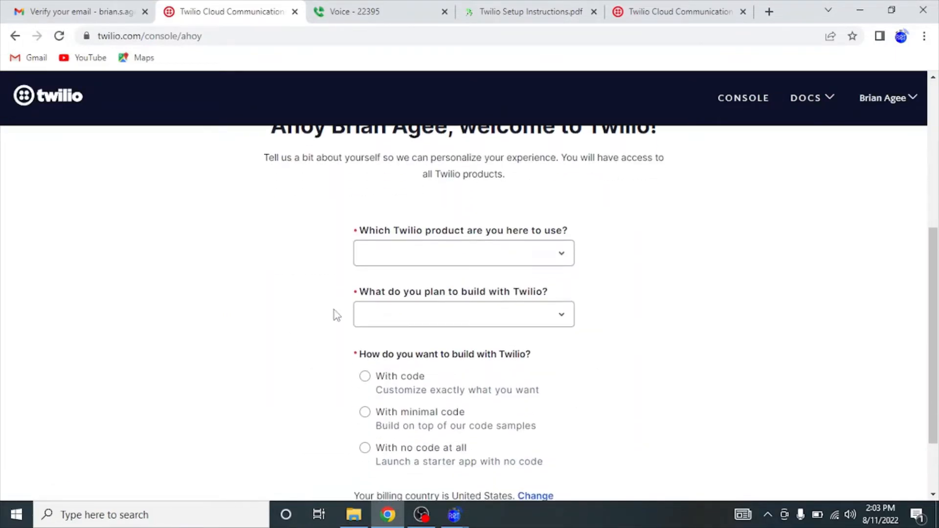
pyautogui.click(419, 226)
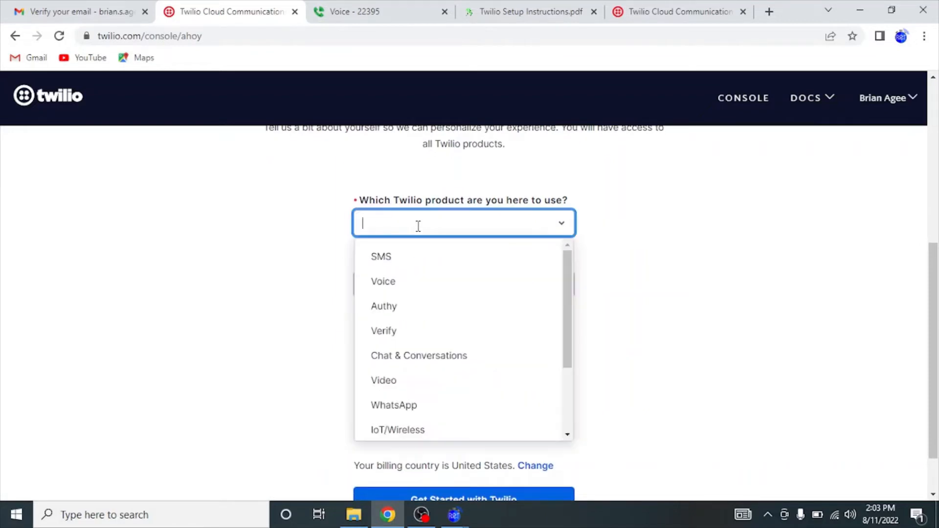
pyautogui.click(421, 257)
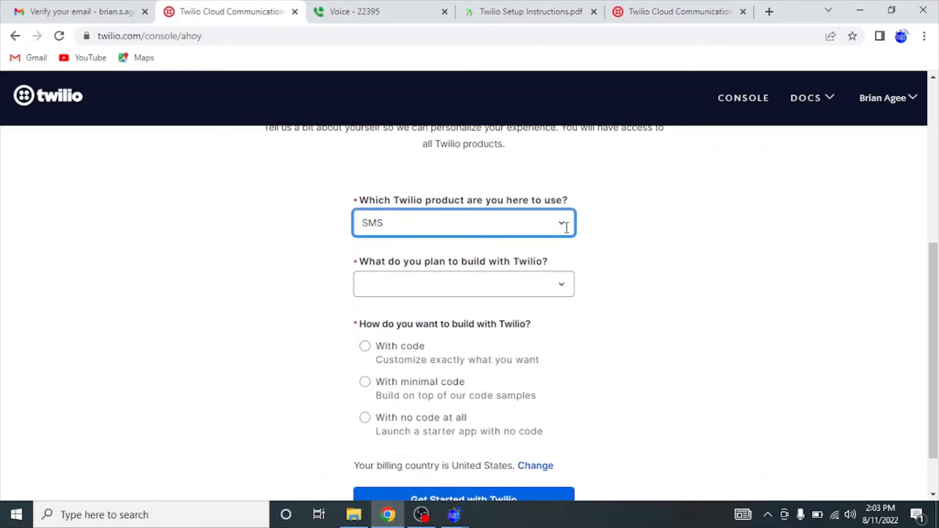
pyautogui.click(561, 287)
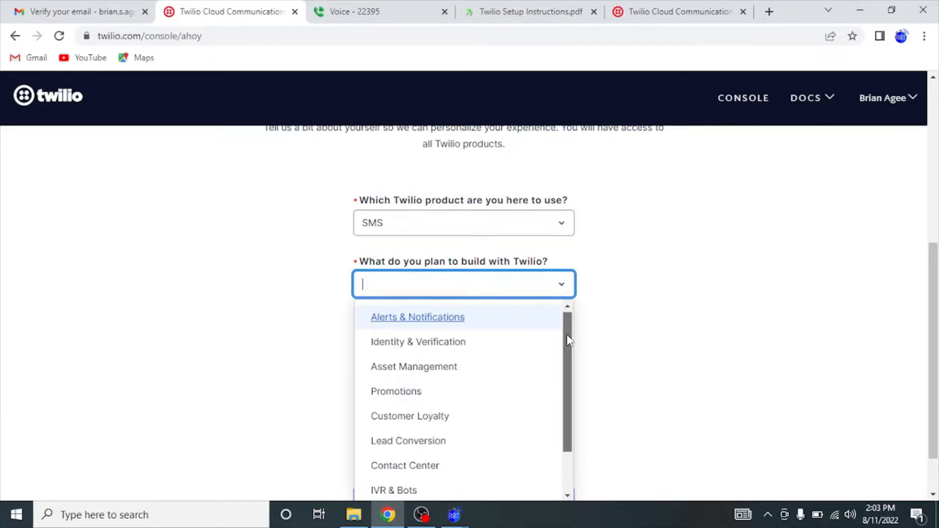
pyautogui.moveTo(568, 341); pyautogui.dragTo(473, 335)
pyautogui.click(451, 318)
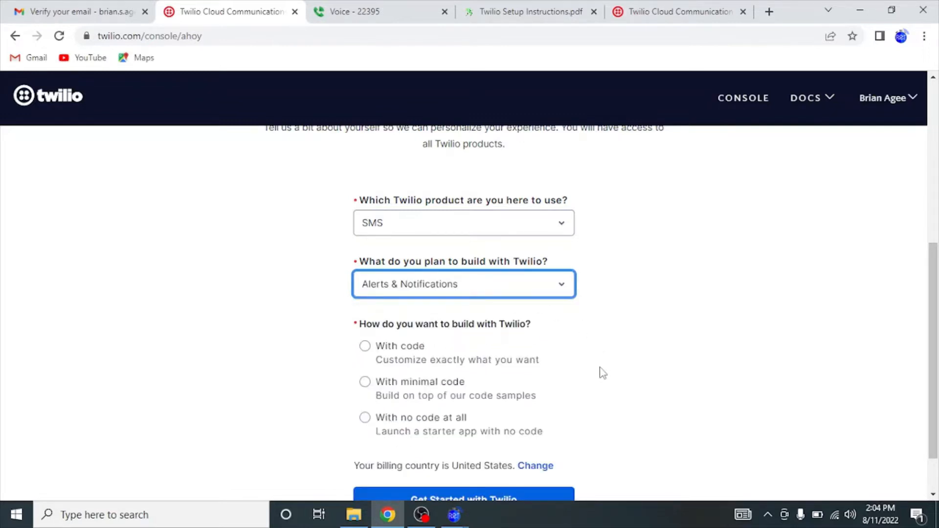
pyautogui.scroll(-1, 603, 373)
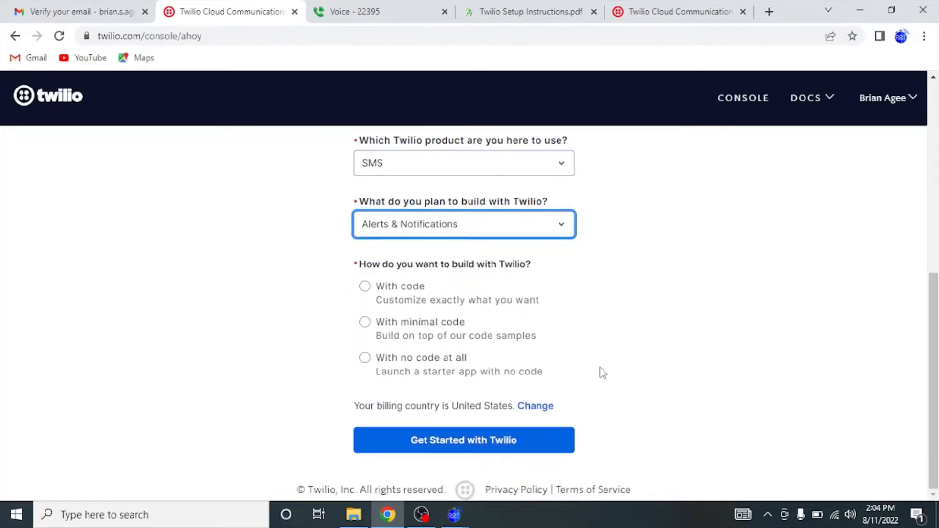
pyautogui.click(395, 371)
pyautogui.click(395, 372)
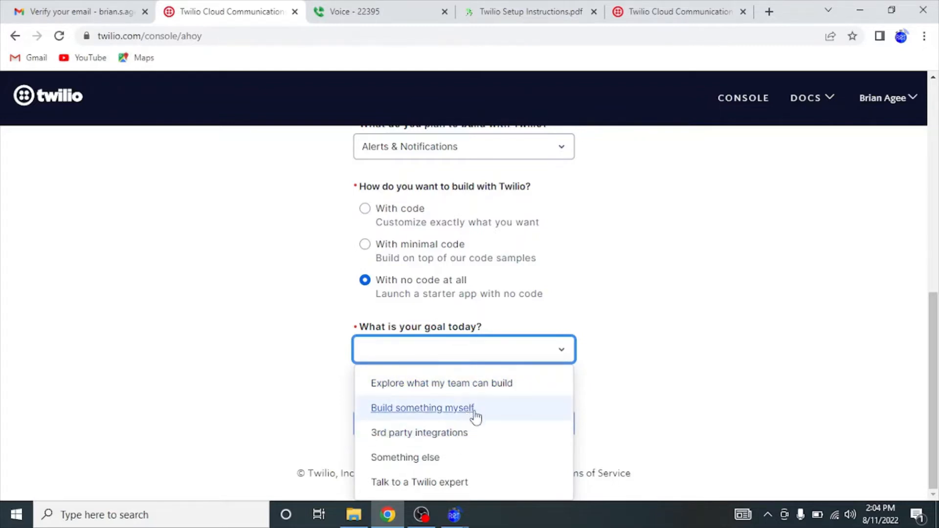
pyautogui.click(458, 462)
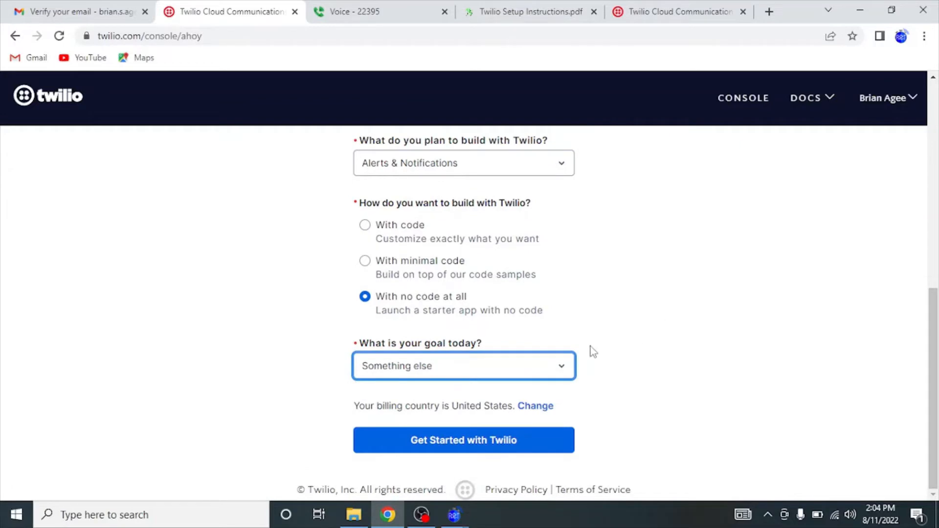
pyautogui.click(463, 443)
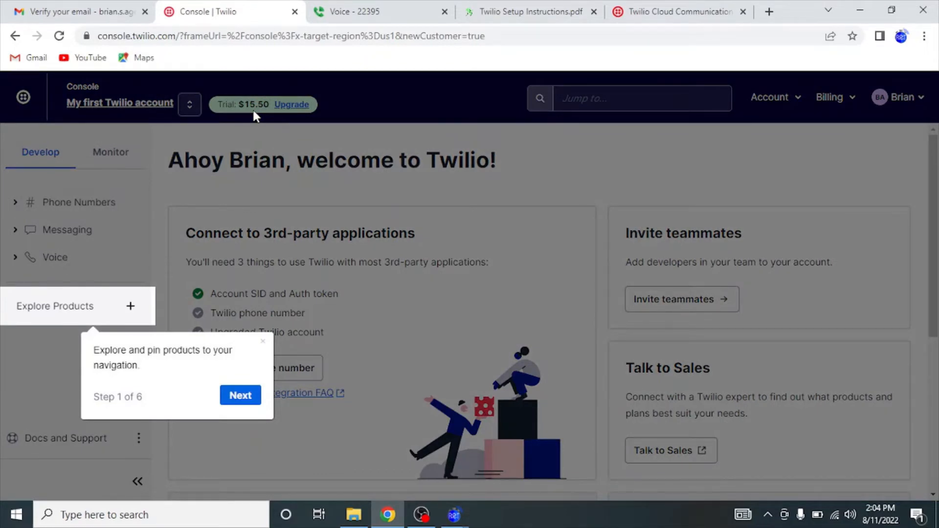
# In Calculator, compute 15.5 ÷ 0.0079 to get about 1,962 messages.
pyautogui.press('super+r')
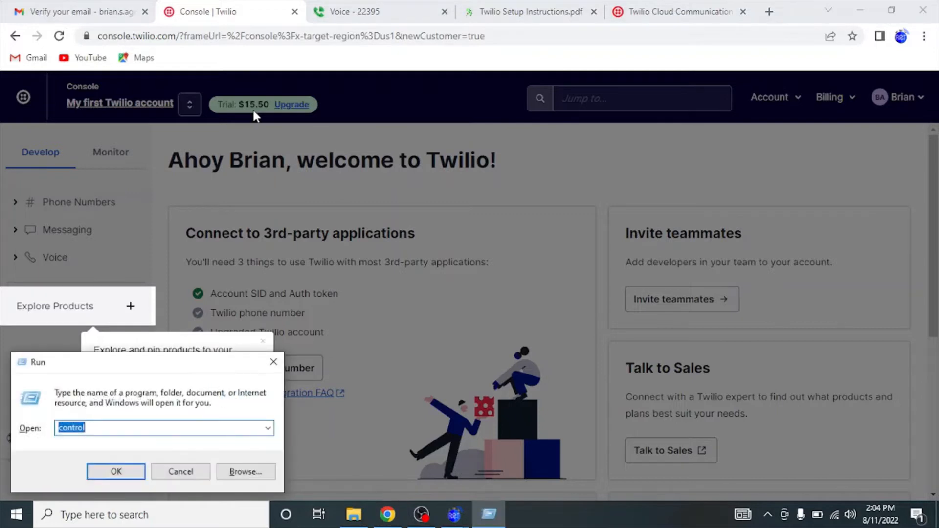
pyautogui.write('calc')
pyautogui.press('Return')
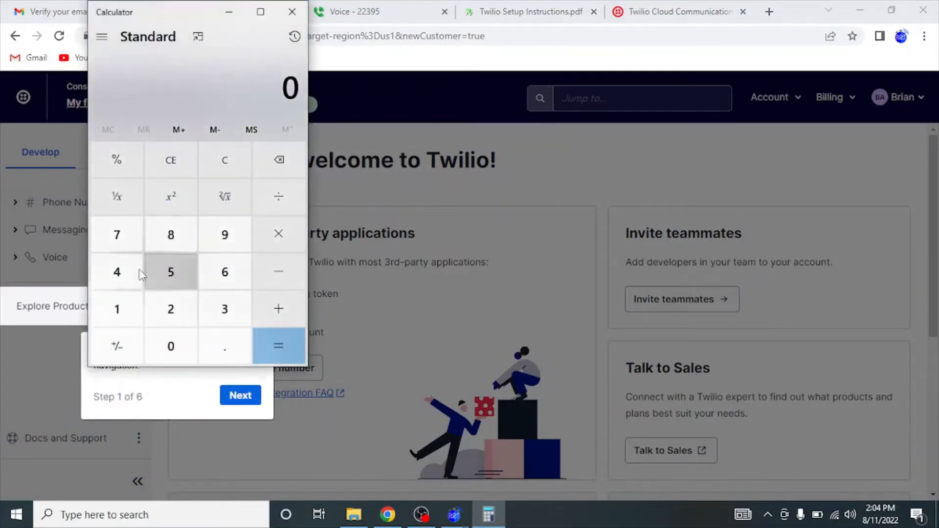
pyautogui.click(139, 293)
pyautogui.click(170, 272)
pyautogui.click(224, 346)
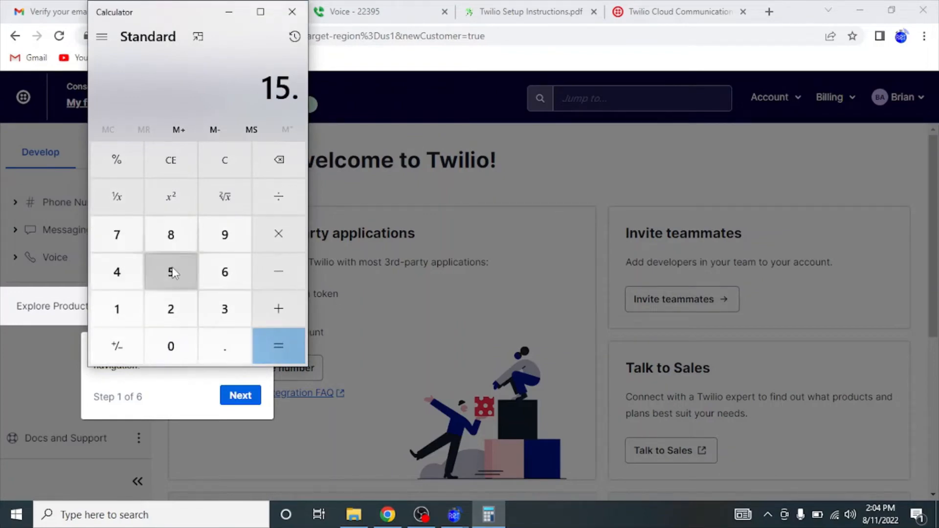
pyautogui.click(172, 273)
pyautogui.click(267, 195)
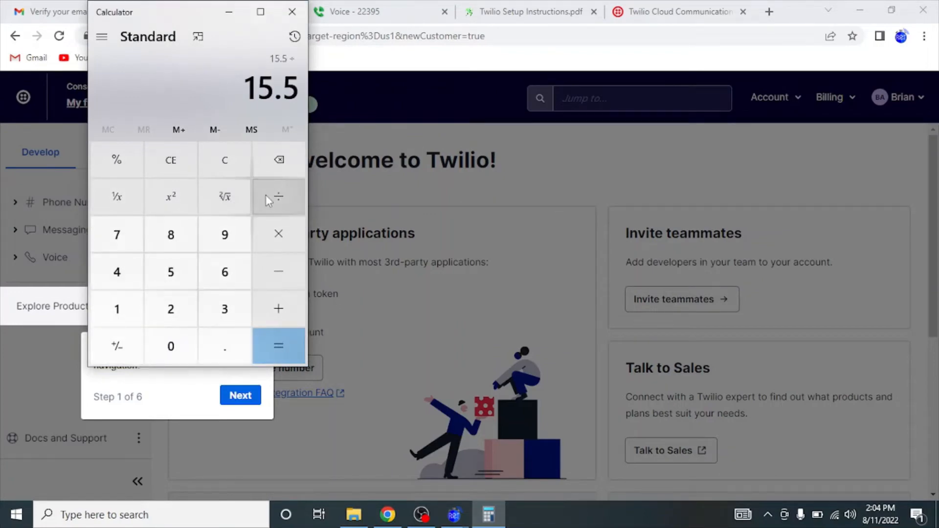
pyautogui.click(208, 337)
pyautogui.click(179, 349)
pyautogui.click(177, 349)
pyautogui.click(120, 236)
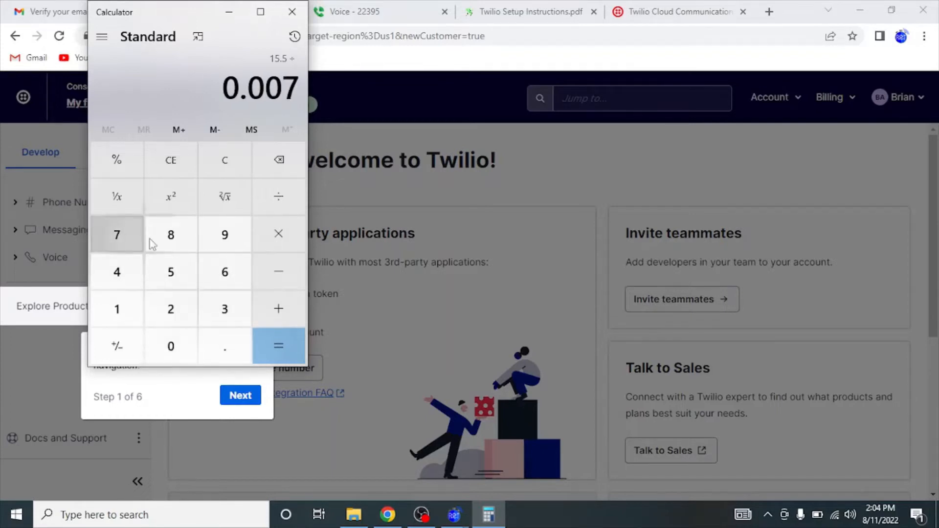
pyautogui.click(233, 238)
pyautogui.click(273, 343)
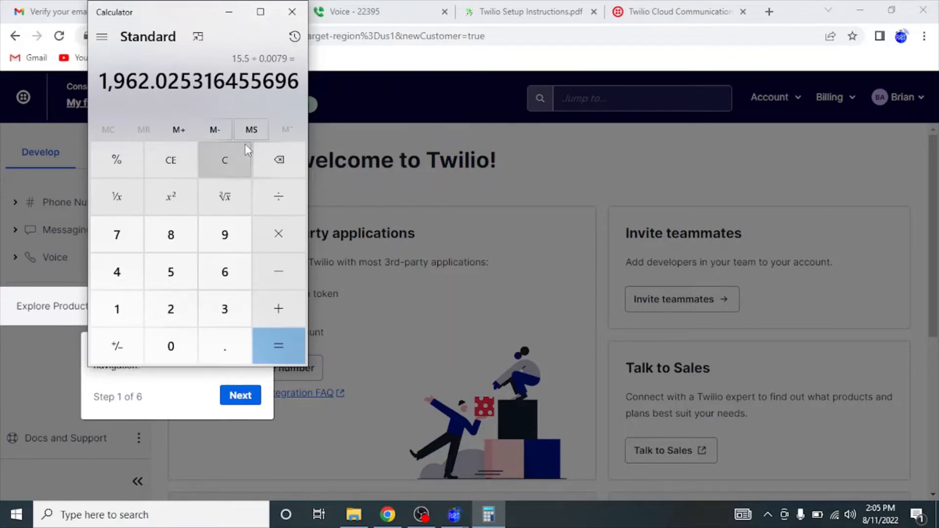
# Close Calculator and advance the Twilio console tour to step 3.
pyautogui.click(292, 11)
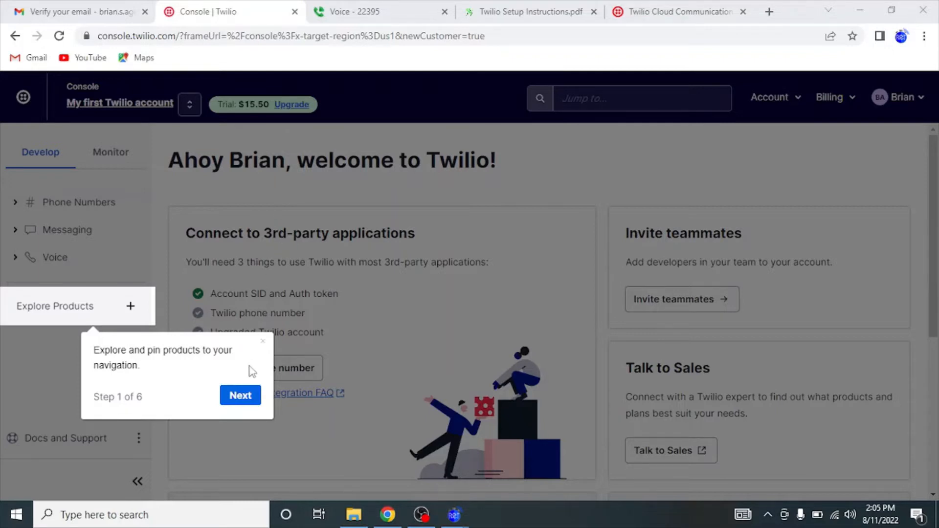
pyautogui.click(237, 398)
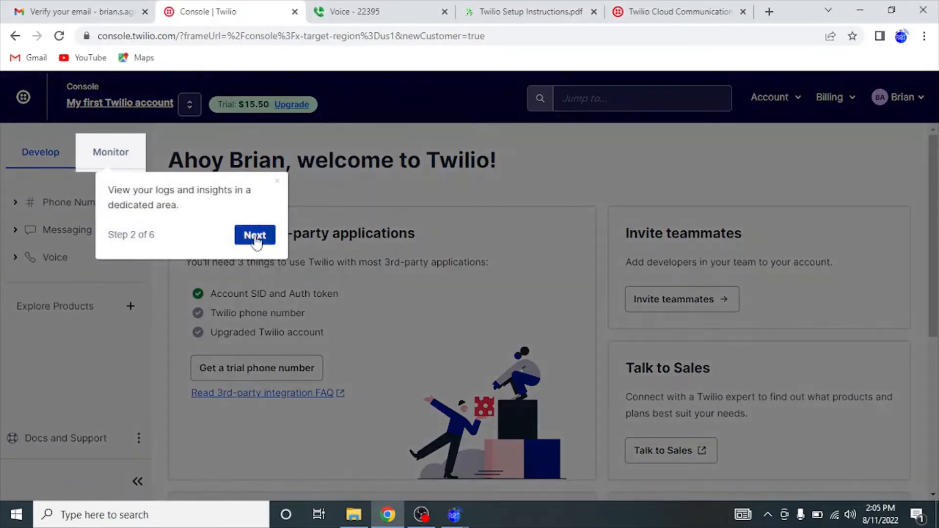
pyautogui.click(255, 234)
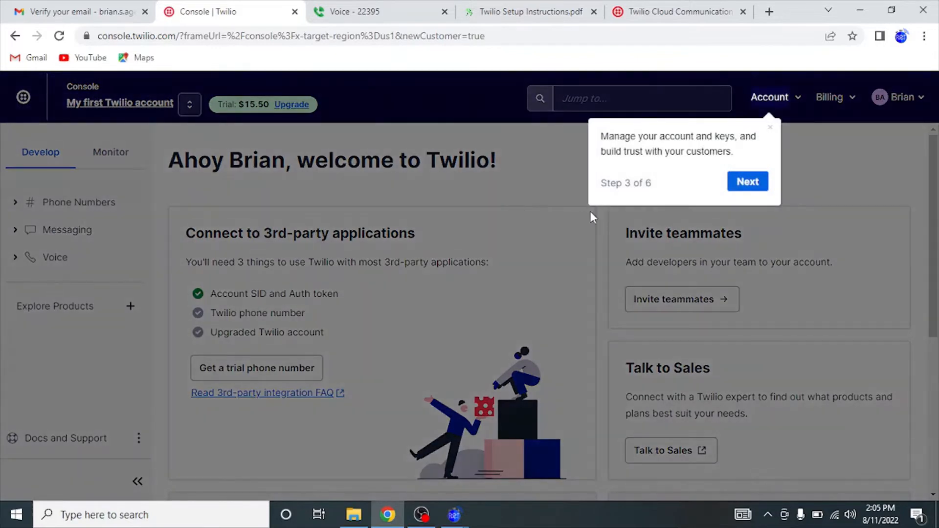
# Dismiss the tour, start a Notepad note labelled 'Account SID:', and copy the Auth Token.
pyautogui.click(747, 185)
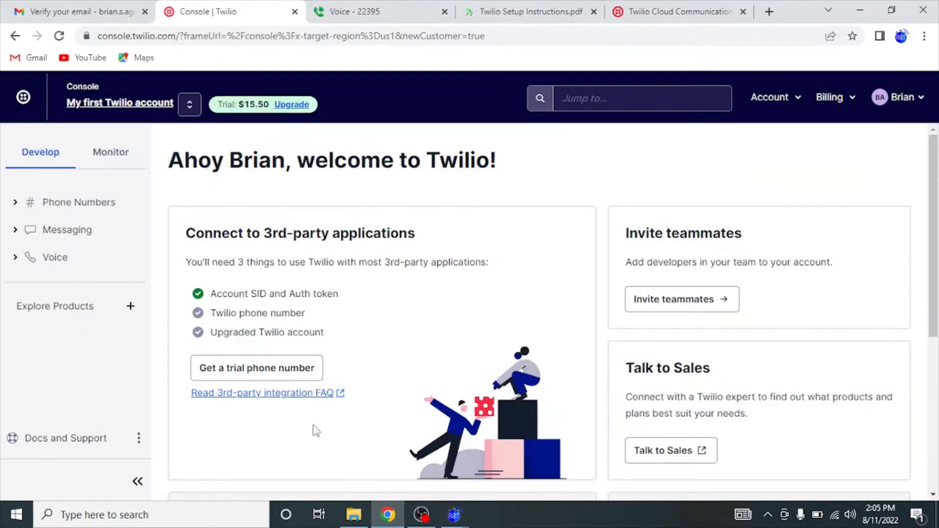
pyautogui.scroll(-5, 316, 431)
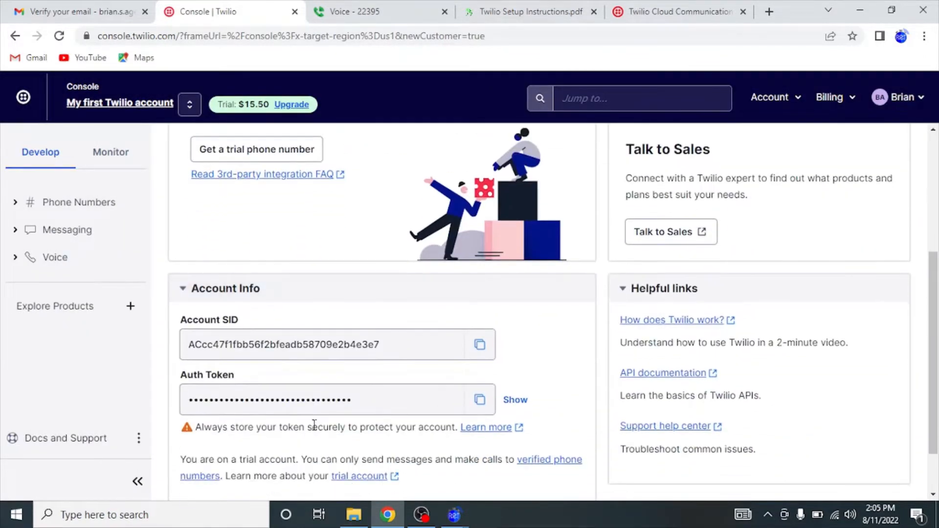
pyautogui.press('super+r')
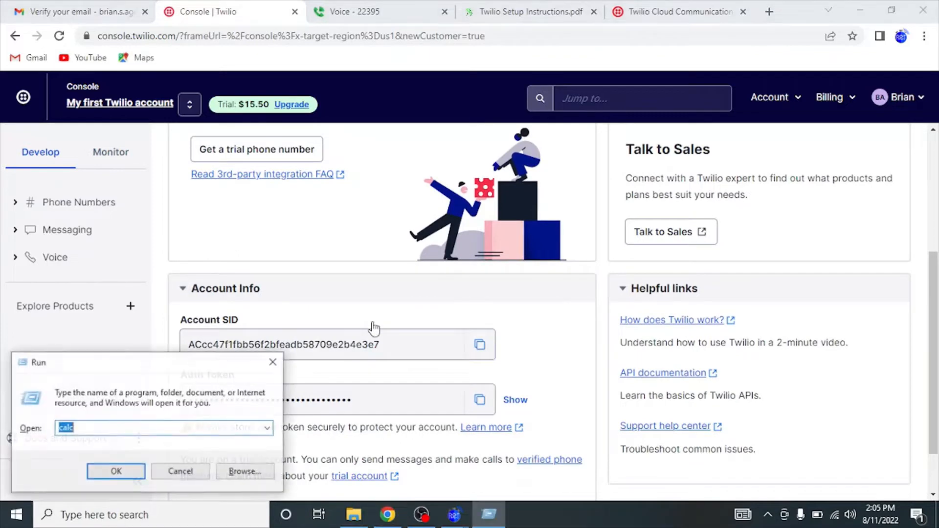
pyautogui.write('notepad')
pyautogui.press('Return')
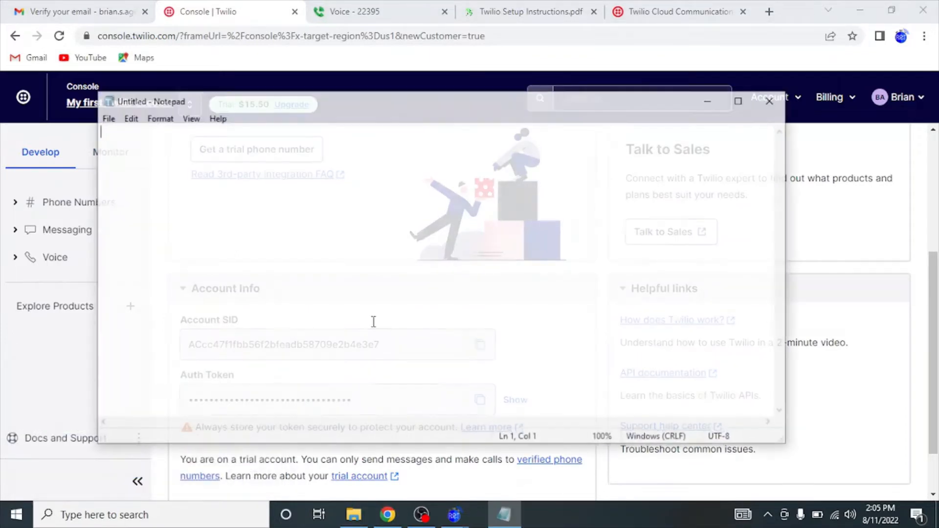
pyautogui.write('Account I')
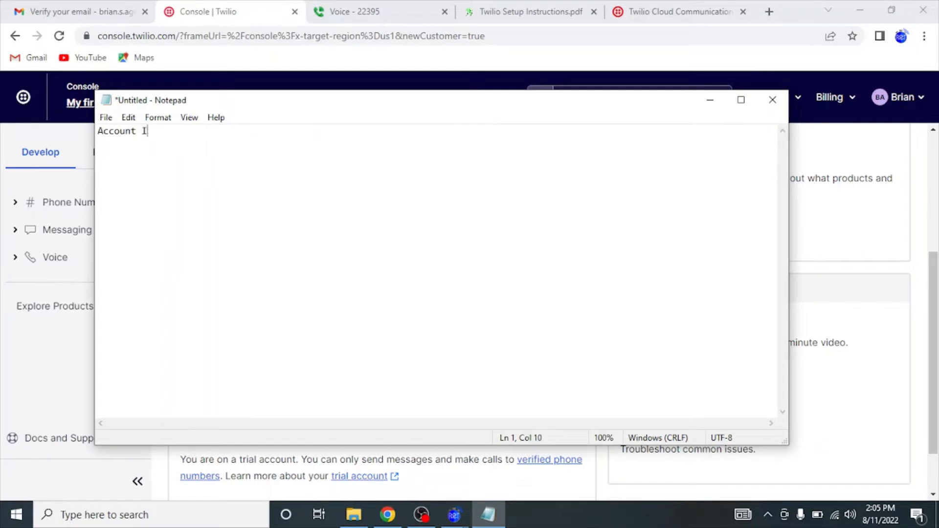
pyautogui.press('BackSpace')
pyautogui.write('SID:')
pyautogui.press('Return')
pyautogui.moveTo(421, 91); pyautogui.dragTo(439, 86)
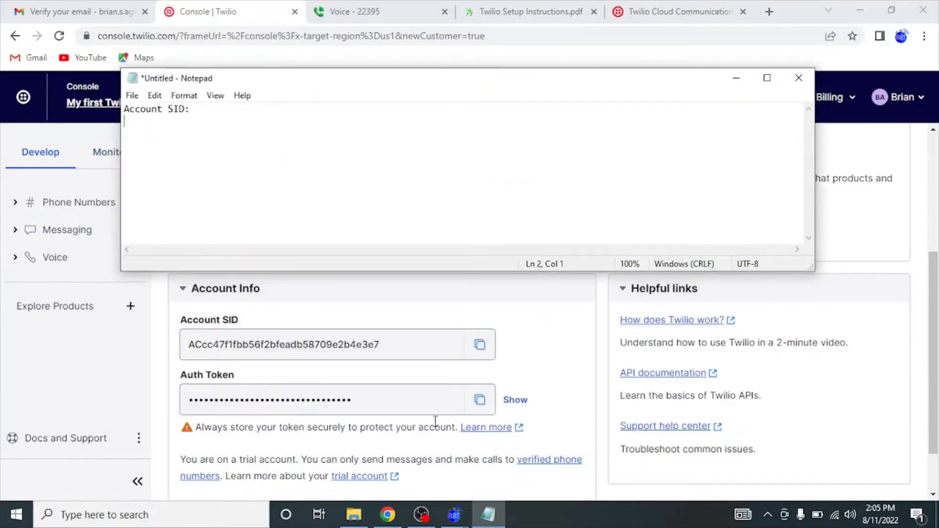
pyautogui.click(480, 399)
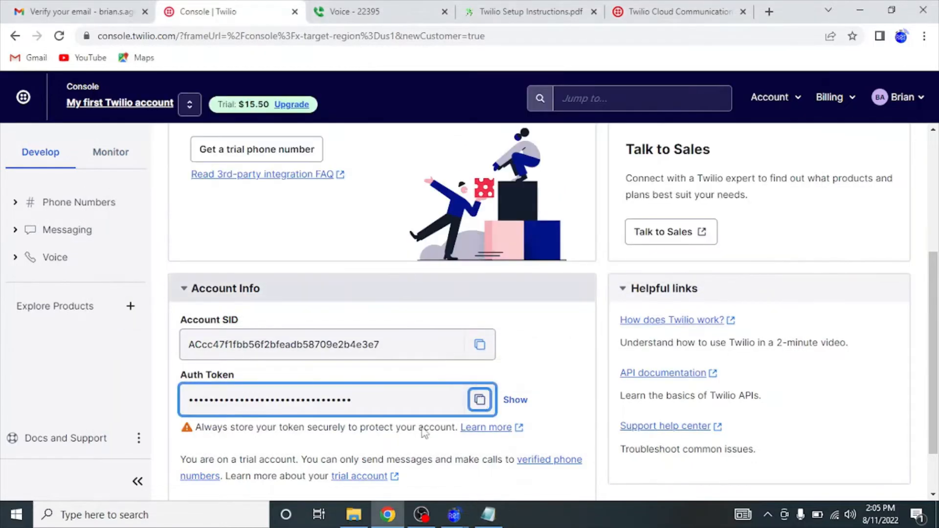
# Add an 'Auth Token:' line to the note with the copied token pasted after it.
pyautogui.click(487, 515)
pyautogui.write('Au')
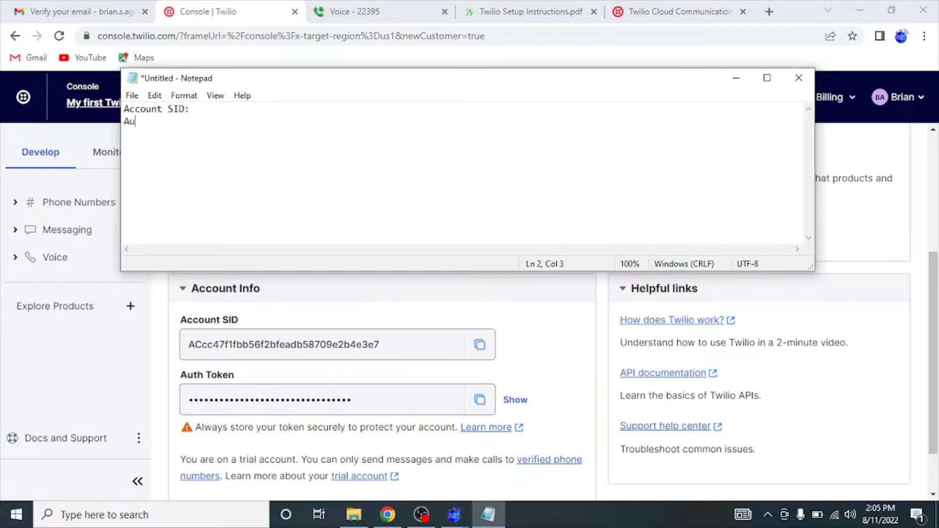
pyautogui.write('th Token:')
pyautogui.rightClick(260, 142)
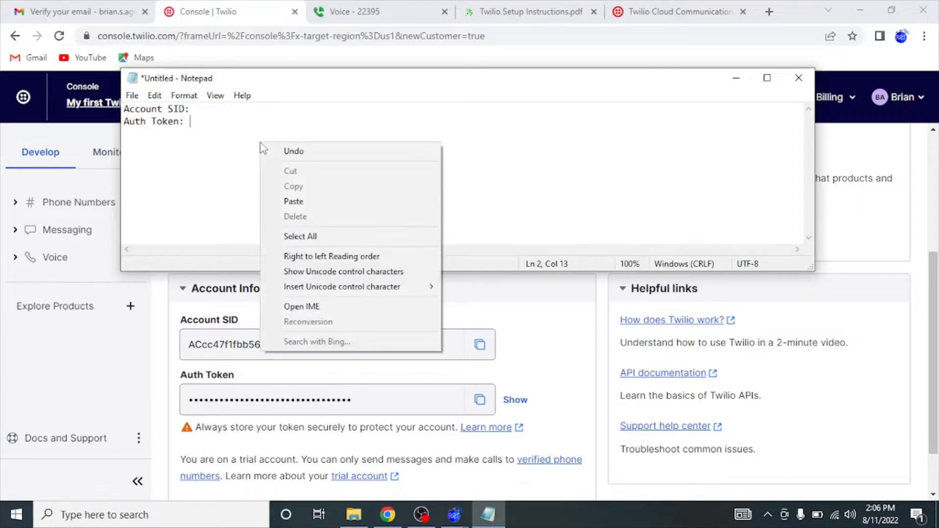
pyautogui.click(294, 202)
# Paste the Account SID after 'Account SID:', add blank lines, and minimize Notepad.
pyautogui.click(286, 349)
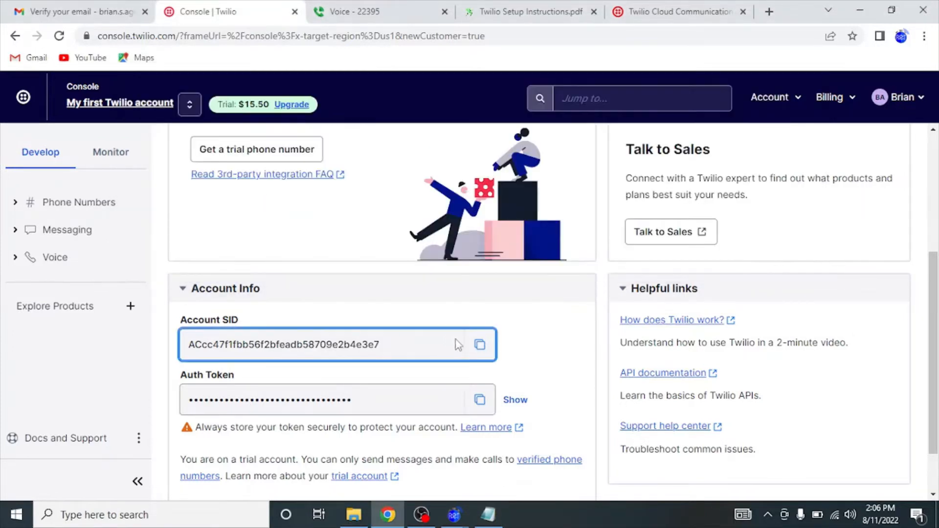
pyautogui.click(480, 346)
pyautogui.click(488, 515)
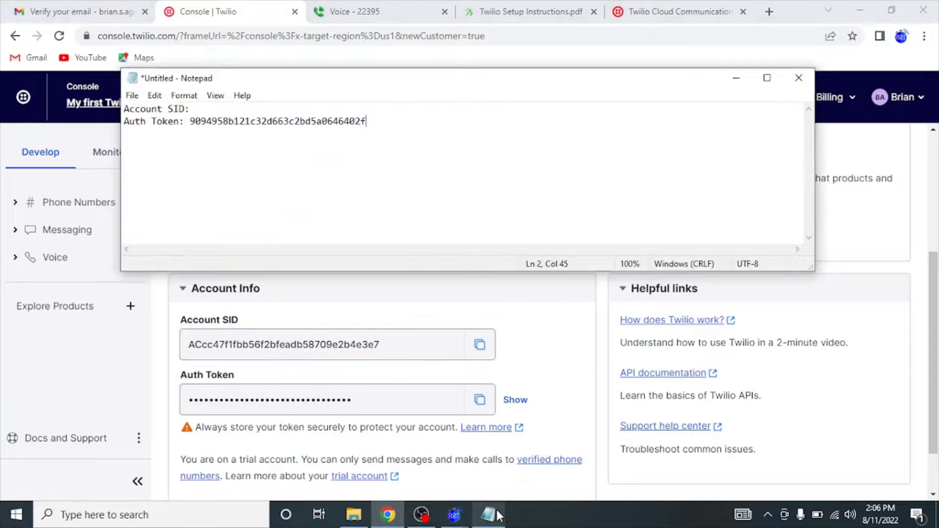
pyautogui.click(266, 109)
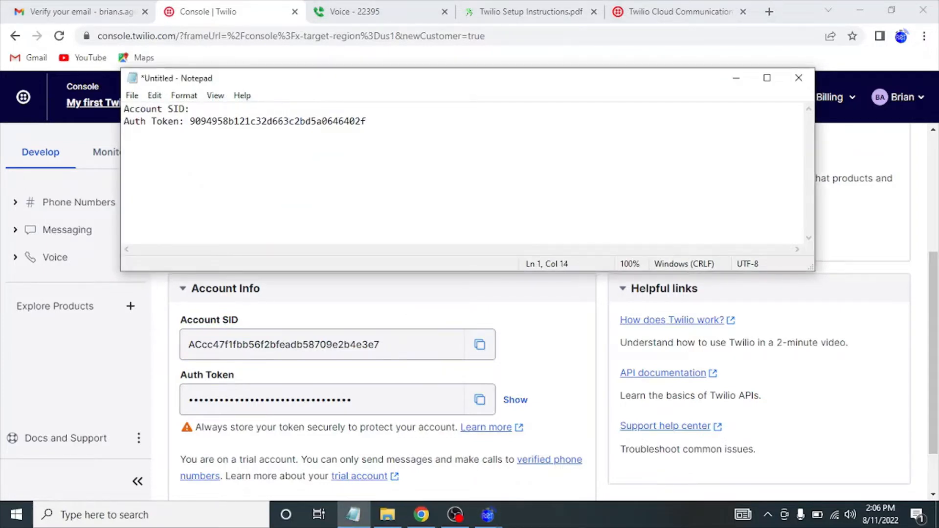
pyautogui.hotkey('ctrl', 'v')
pyautogui.click(388, 122)
pyautogui.press('Return')
pyautogui.press('Return')
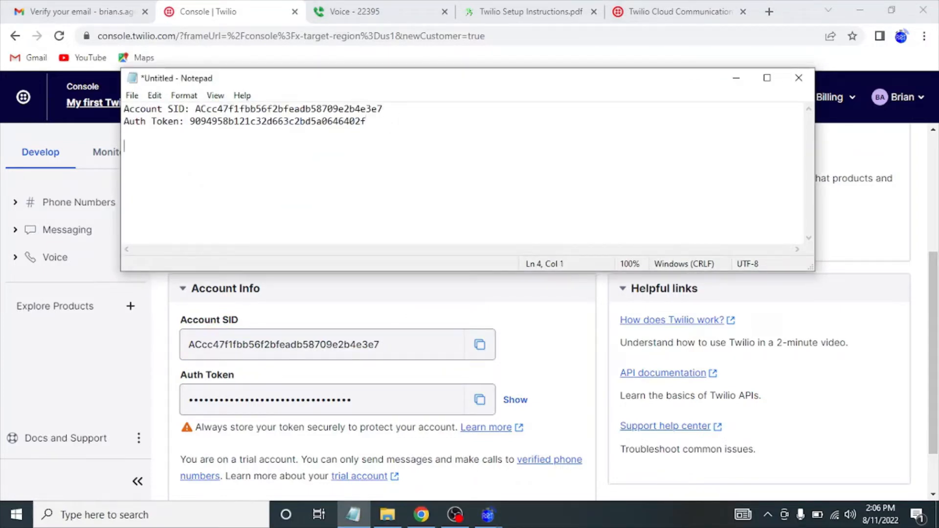
pyautogui.click(736, 79)
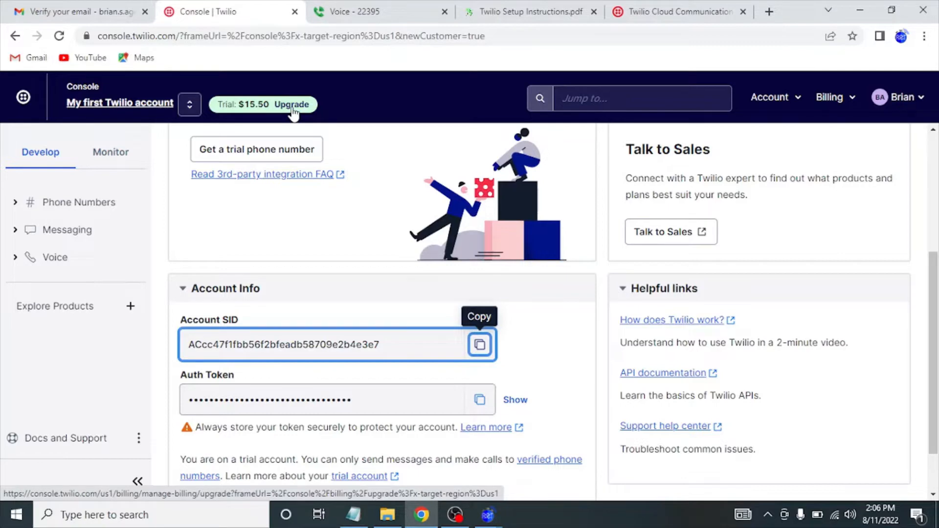
# Expand Messaging in the Console sidebar to list Overview, Try it out, Services, Senders and Settings.
pyautogui.scroll(-1, 243, 239)
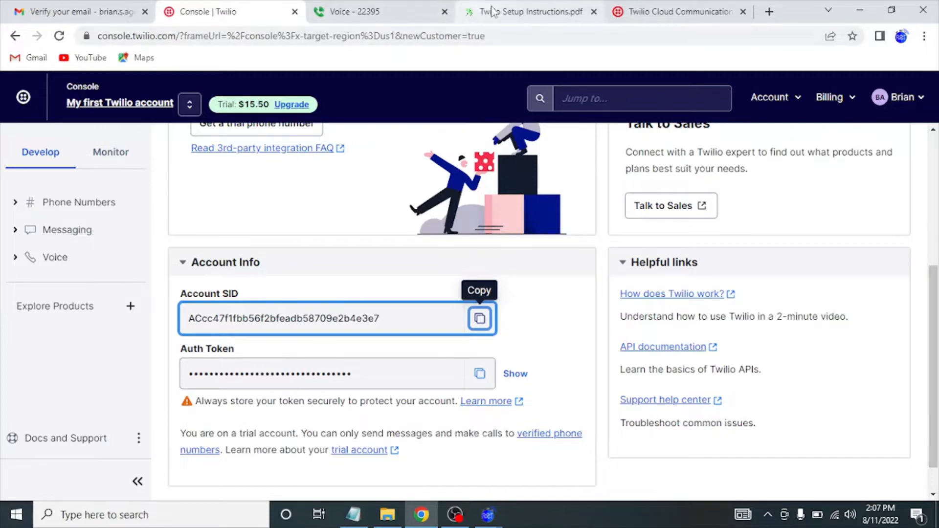
pyautogui.click(74, 230)
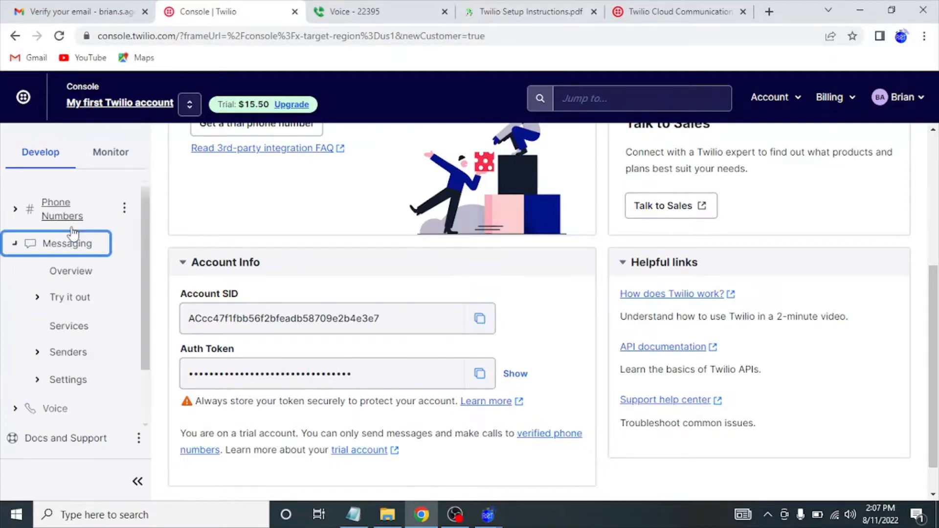
# Go to Messaging > Services to reach the empty Create Messaging Service panel.
pyautogui.scroll(-1, 120, 291)
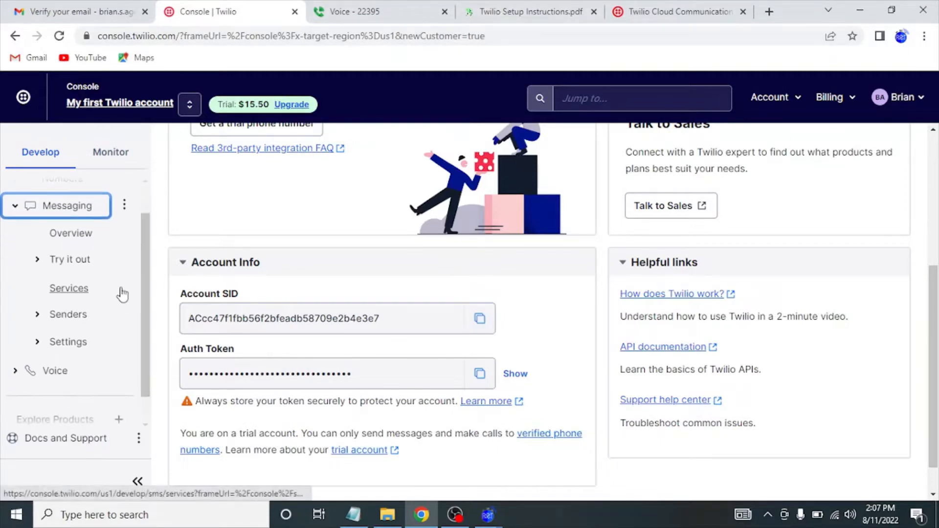
pyautogui.click(74, 291)
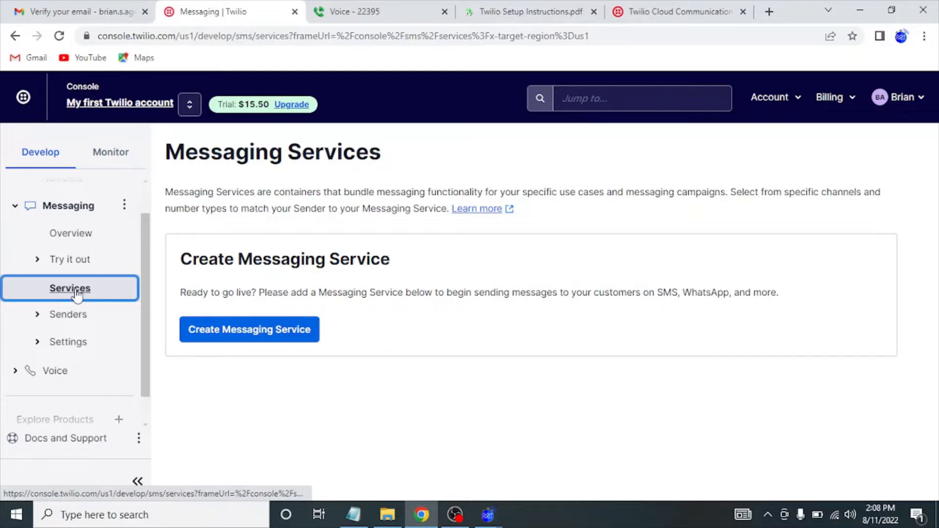
pyautogui.scroll(-1, 76, 293)
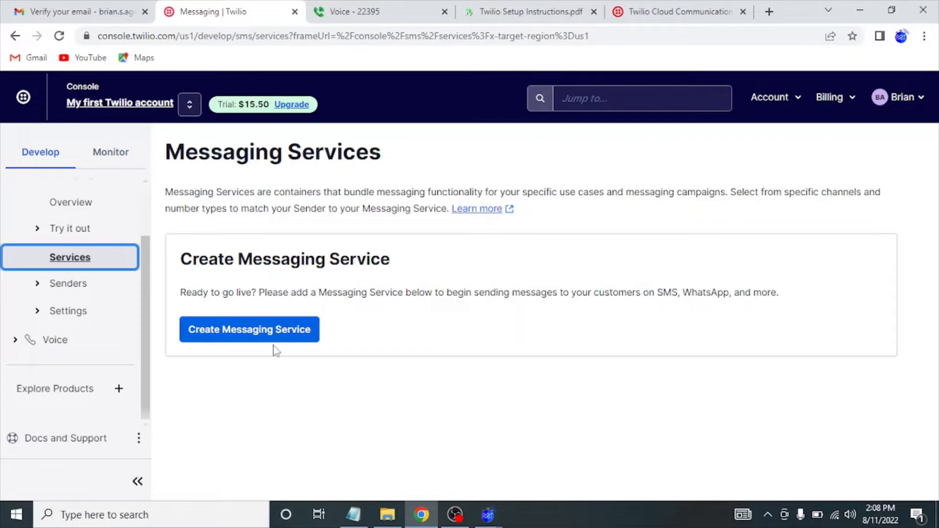
# Create the messaging service 'My Messaging Service' and skip adding senders to its Sender Pool.
pyautogui.click(278, 330)
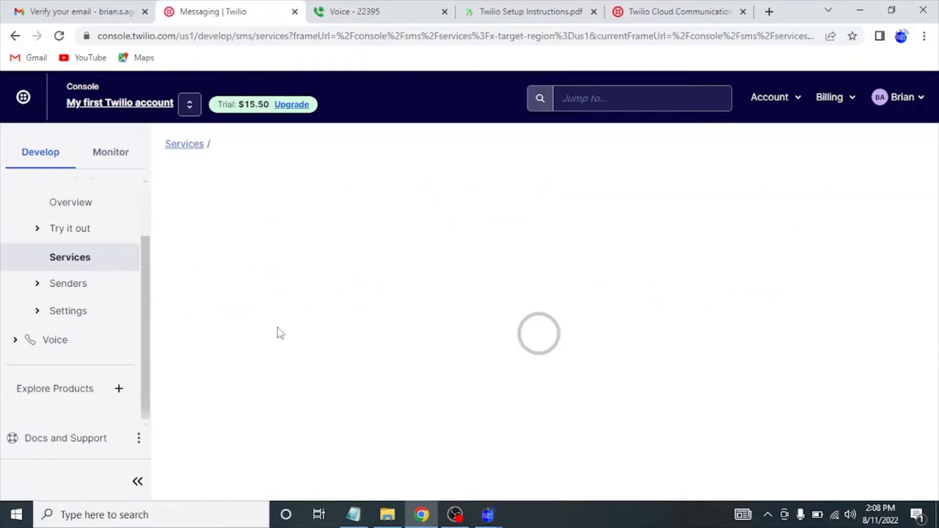
pyautogui.scroll(-2, 275, 389)
pyautogui.click(272, 308)
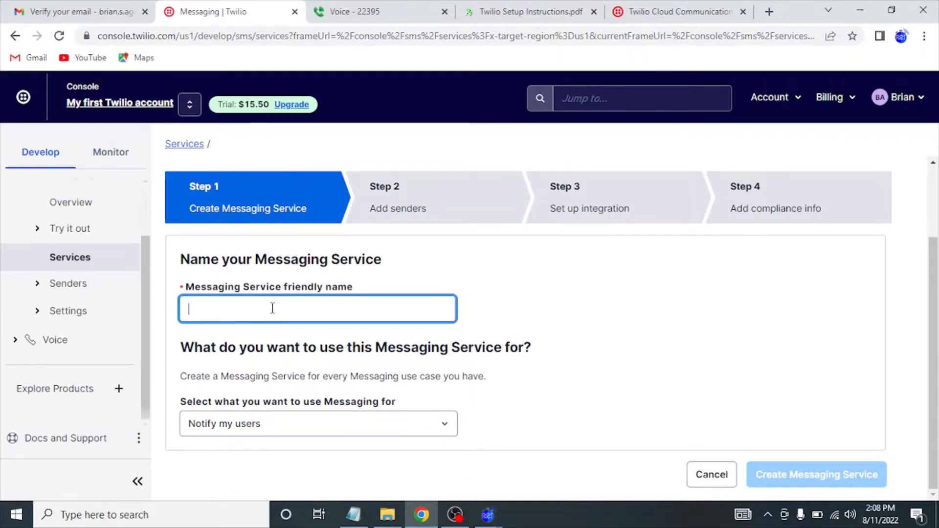
pyautogui.write('ART')
pyautogui.press('BackSpace')
pyautogui.press('BackSpace')
pyautogui.press('BackSpace')
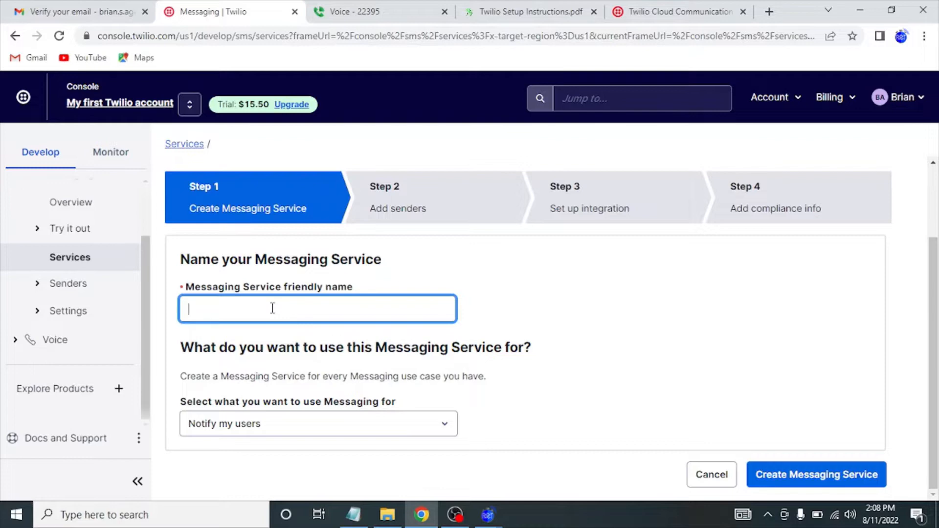
pyautogui.write('My Messaging Se')
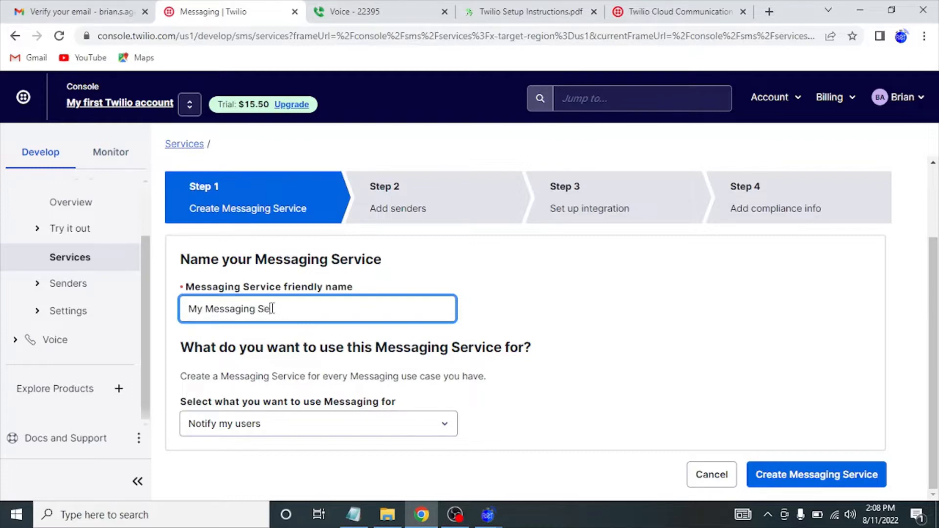
pyautogui.write('rvice')
pyautogui.press('Tab')
pyautogui.click(766, 474)
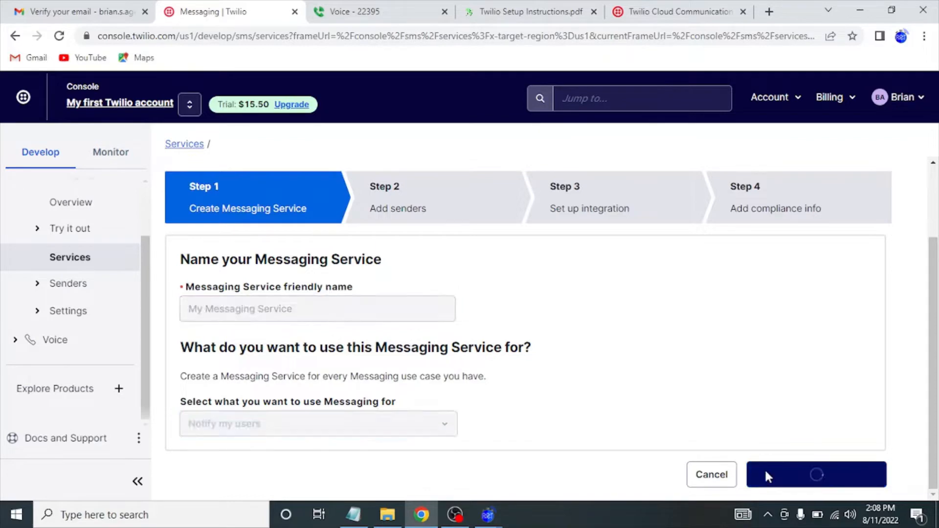
pyautogui.scroll(-1, 625, 438)
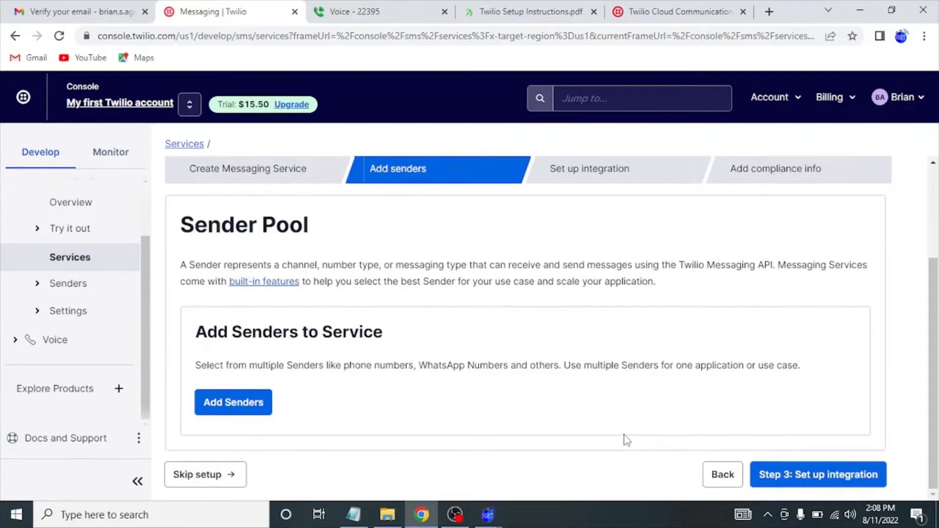
pyautogui.click(204, 480)
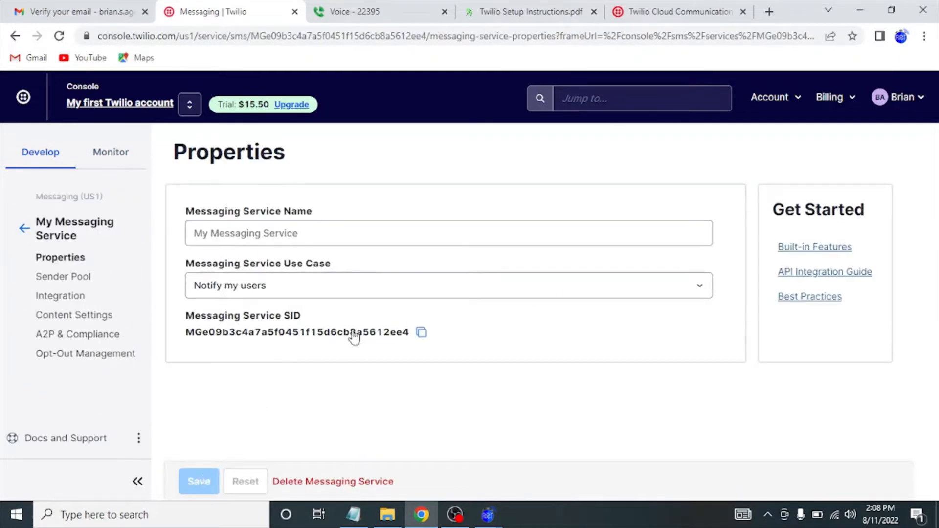
# Copy the Messaging Service SID, add it to the notes as 'Messaging Service ID:', then minimize Notepad.
pyautogui.click(421, 333)
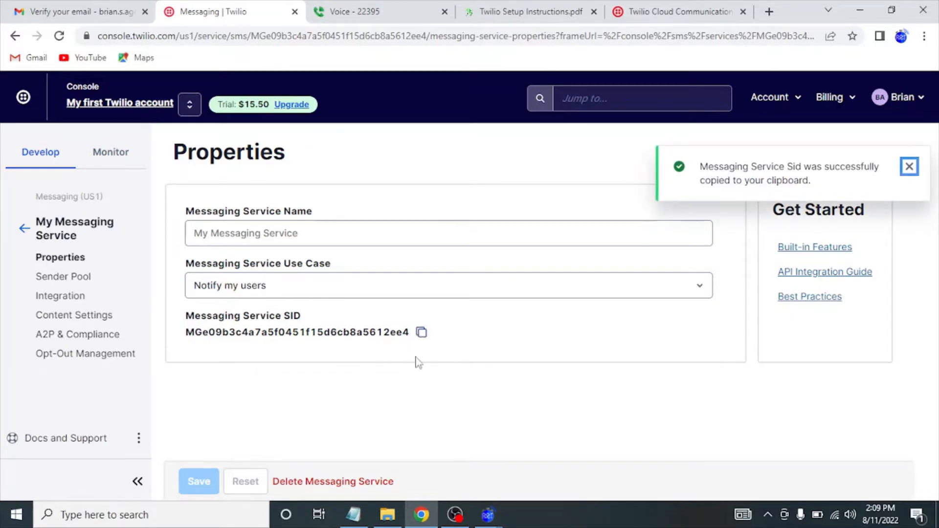
pyautogui.click(421, 334)
pyautogui.click(353, 513)
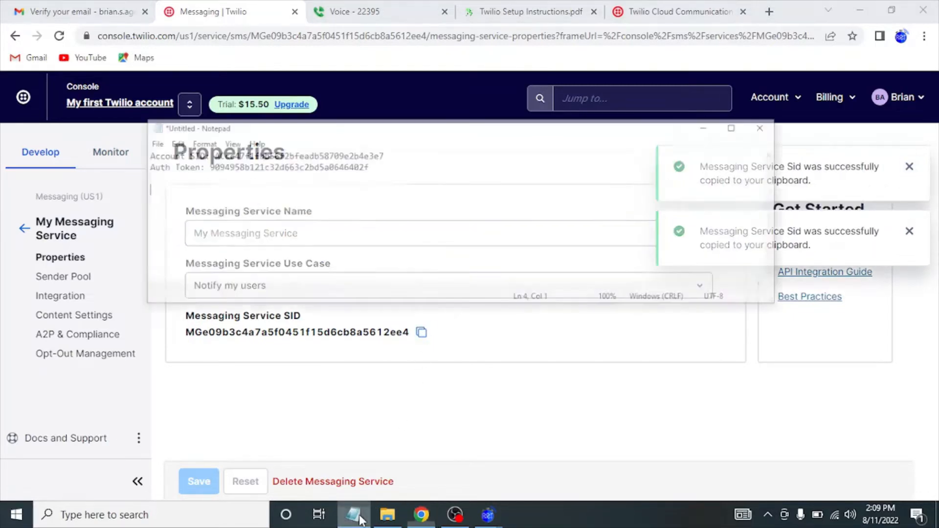
pyautogui.click(308, 135)
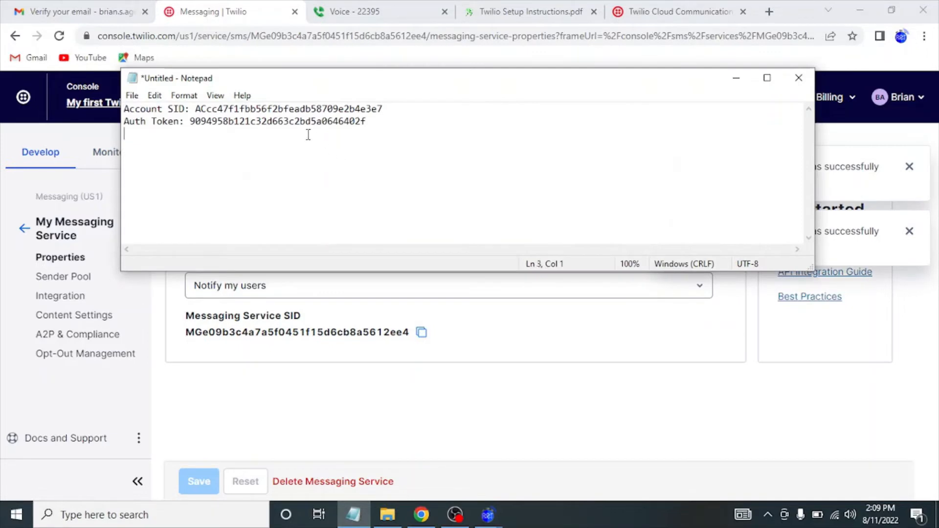
pyautogui.write('Messaging ')
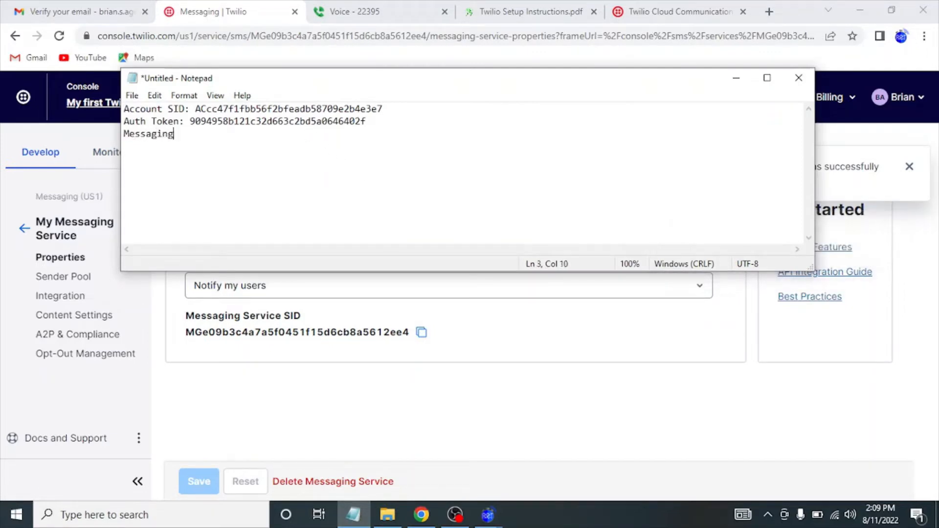
pyautogui.write('Service ID:')
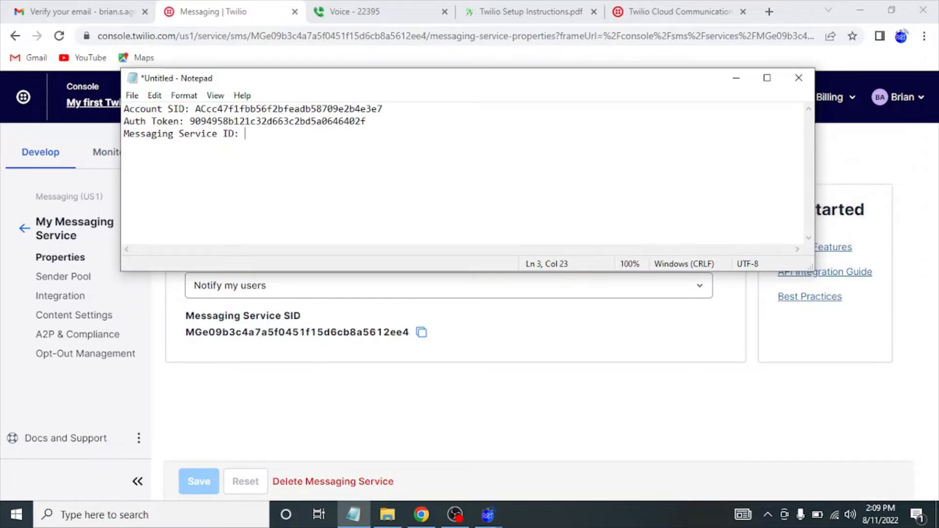
pyautogui.hotkey('ctrl', 'v')
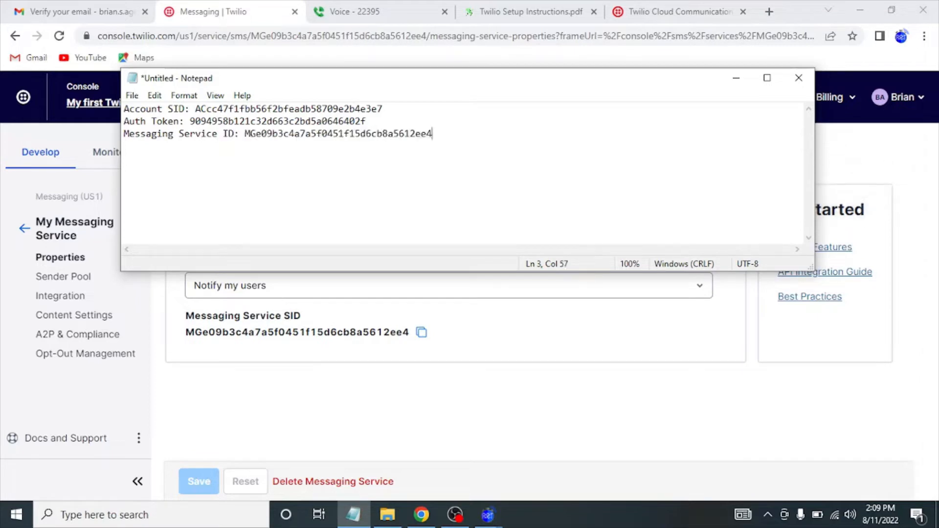
pyautogui.click(734, 80)
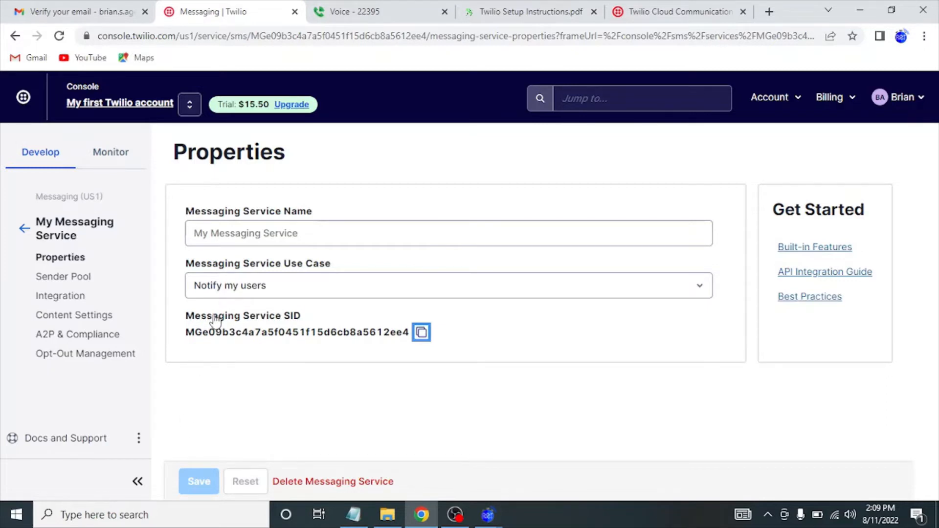
# Open My Messaging Service's Integration page and scroll to the Incoming Messages options.
pyautogui.click(51, 299)
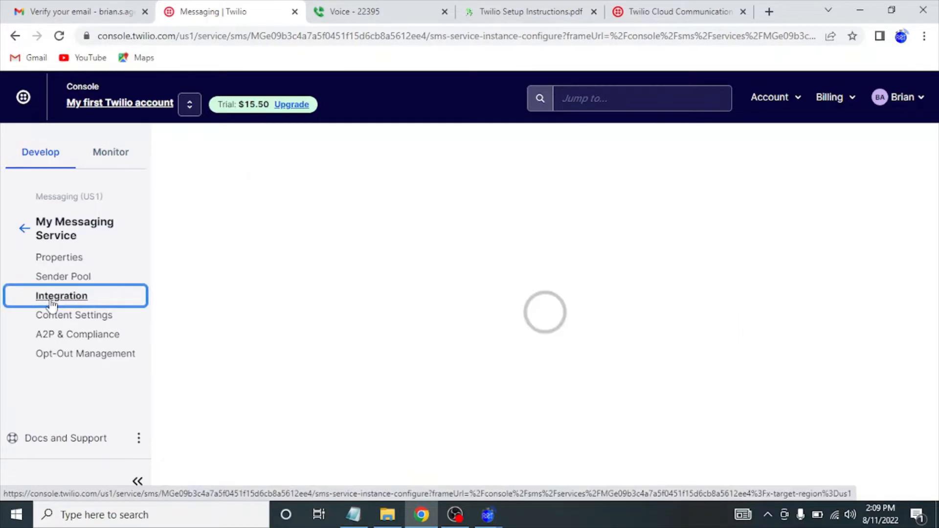
pyautogui.scroll(-1, 279, 341)
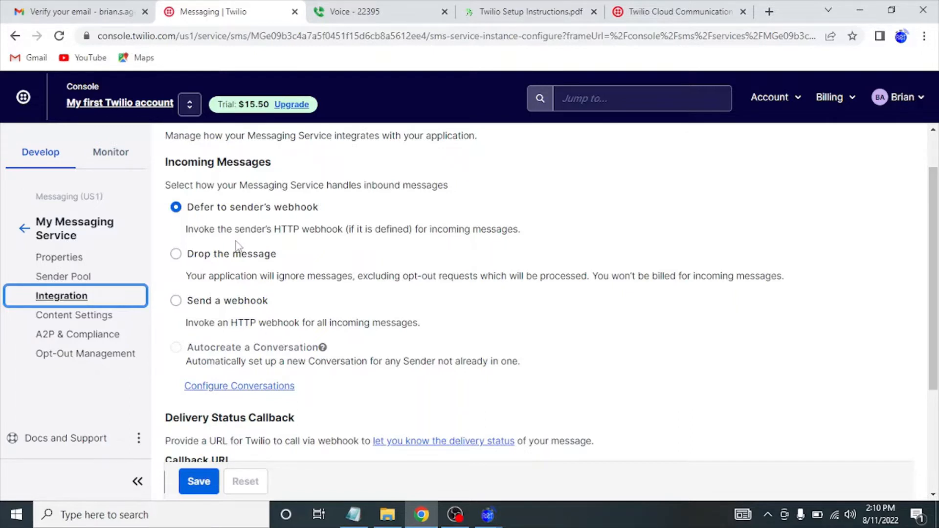
# Keep incoming messages on 'Defer to sender's webhook' and save the Integration settings.
pyautogui.click(216, 260)
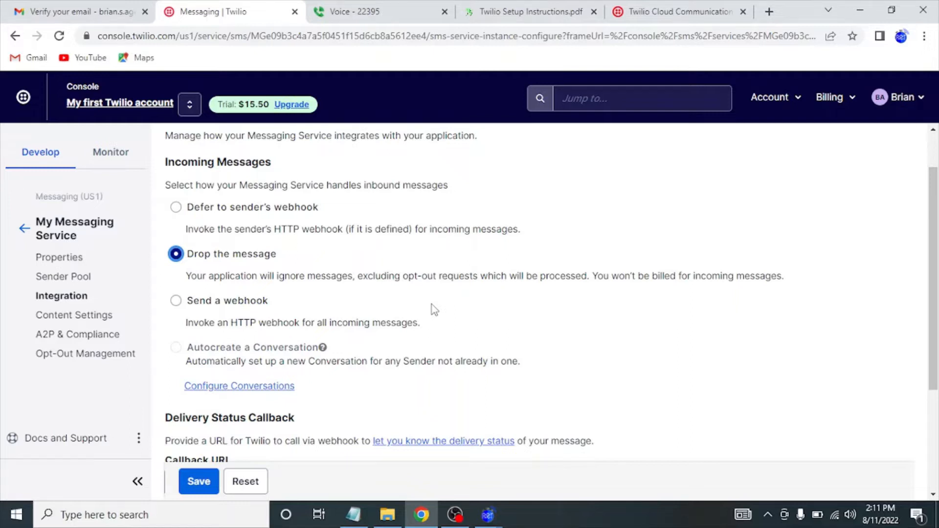
pyautogui.click(243, 213)
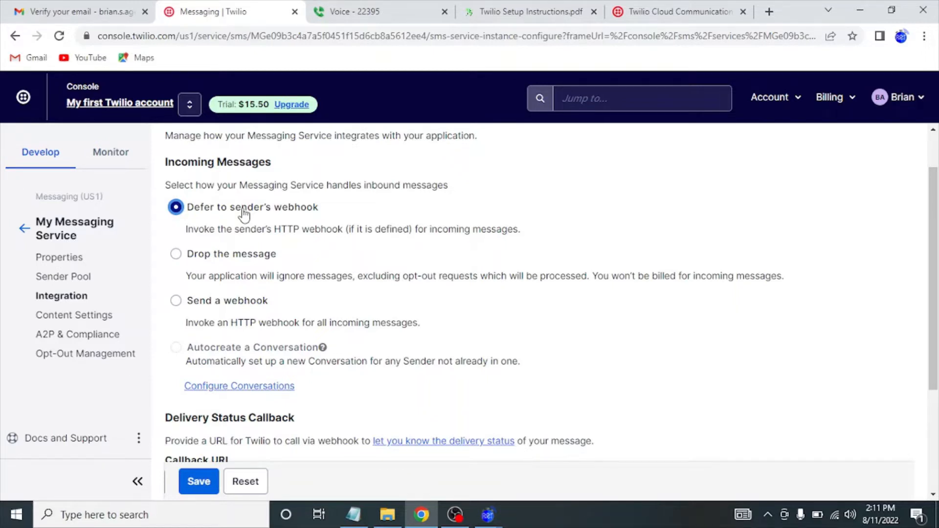
pyautogui.scroll(-3, 243, 318)
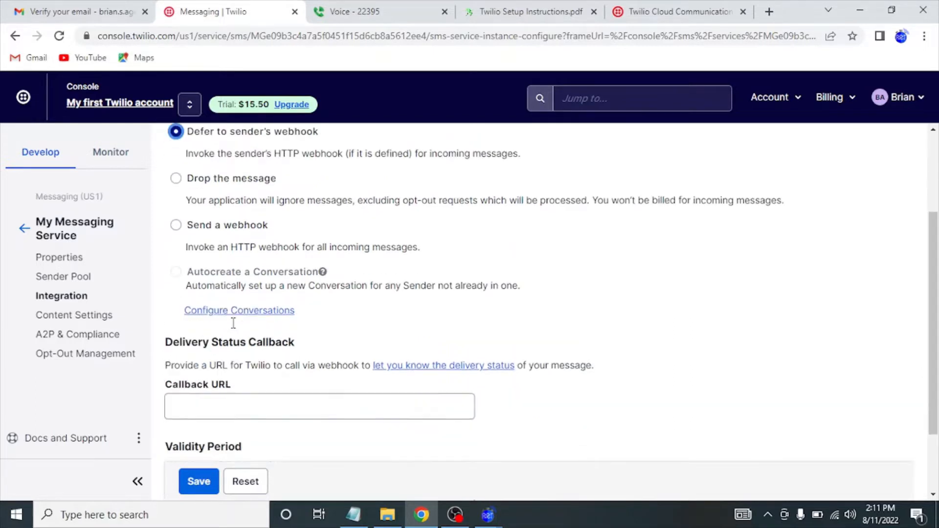
pyautogui.scroll(-2, 233, 324)
pyautogui.click(198, 482)
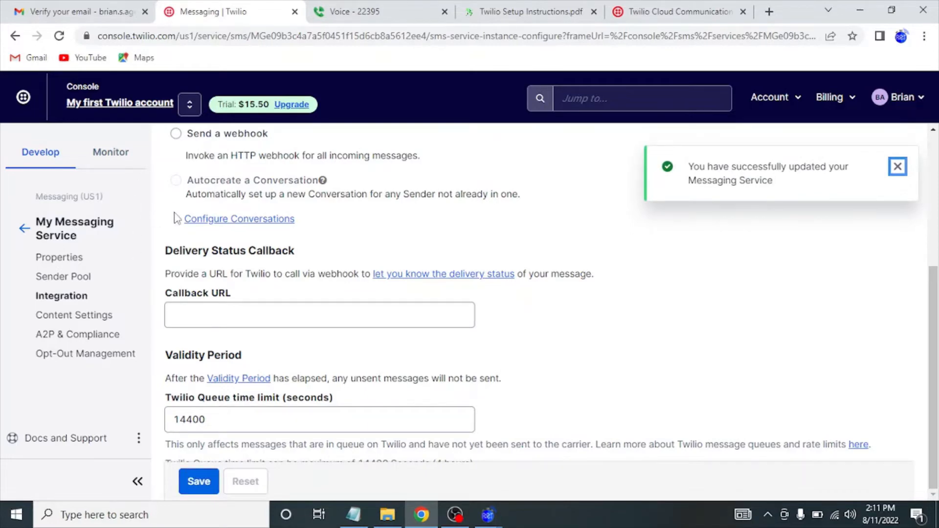
pyautogui.click(49, 157)
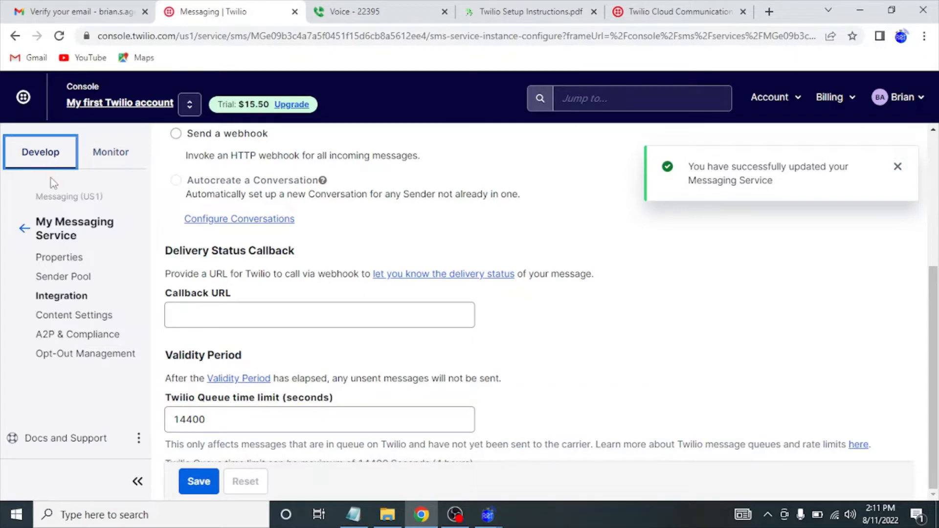
# From the My first Twilio account dashboard, get a trial phone number under Phone Numbers.
pyautogui.click(93, 104)
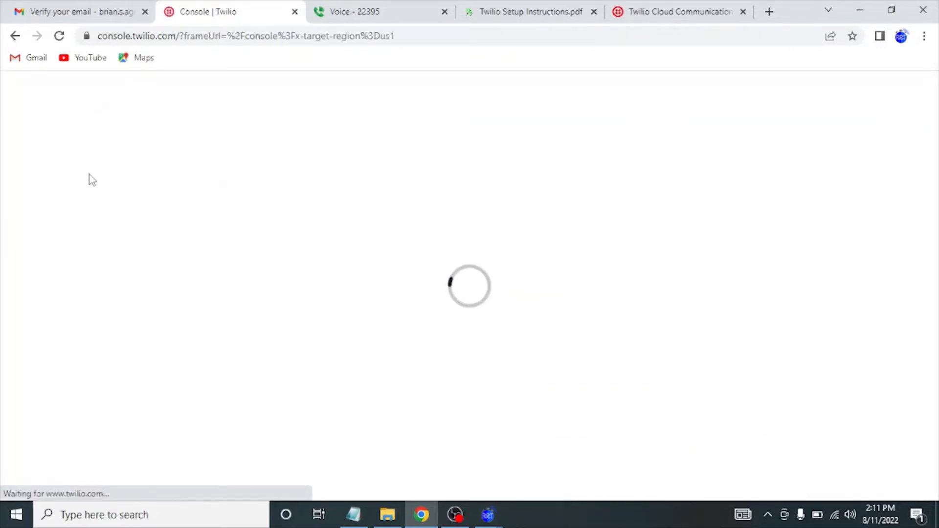
pyautogui.click(74, 202)
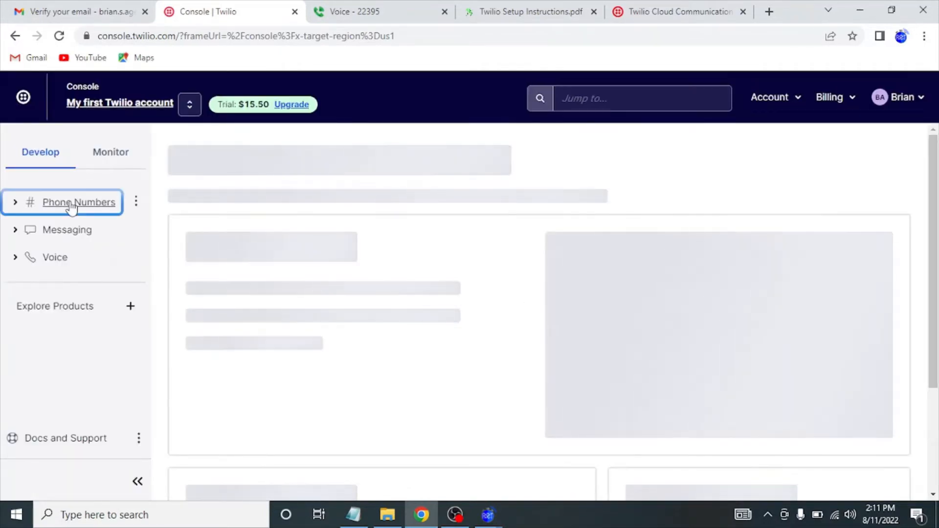
pyautogui.click(60, 216)
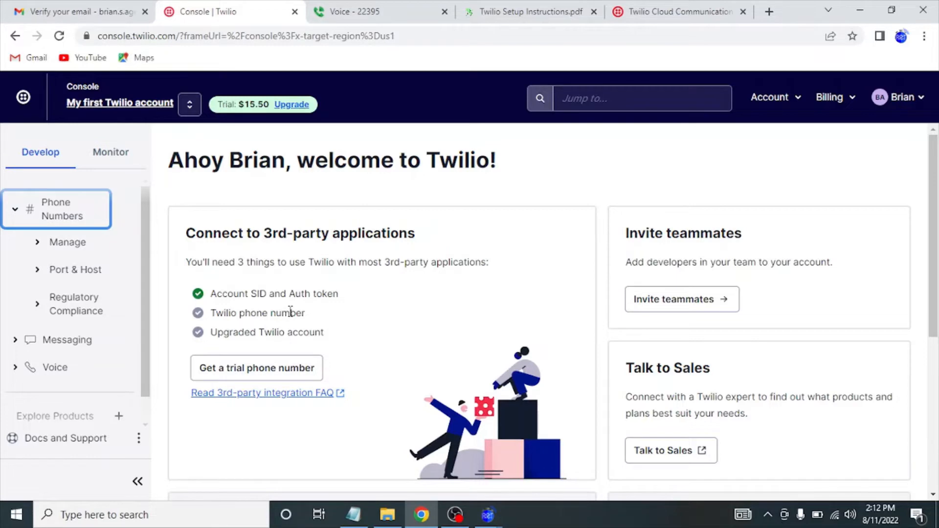
pyautogui.click(271, 374)
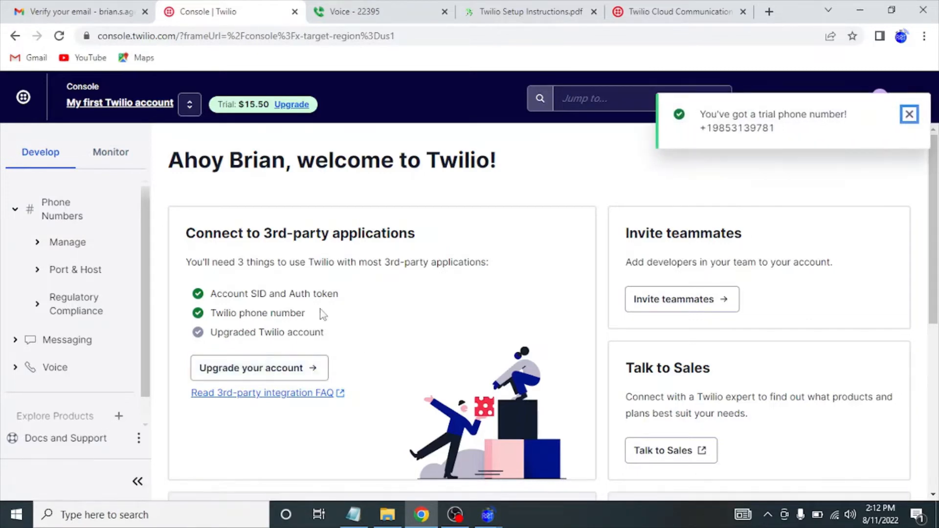
pyautogui.click(73, 243)
# Open Active Numbers, check the Inventory Filters, and open the trial number's configuration page.
pyautogui.click(79, 270)
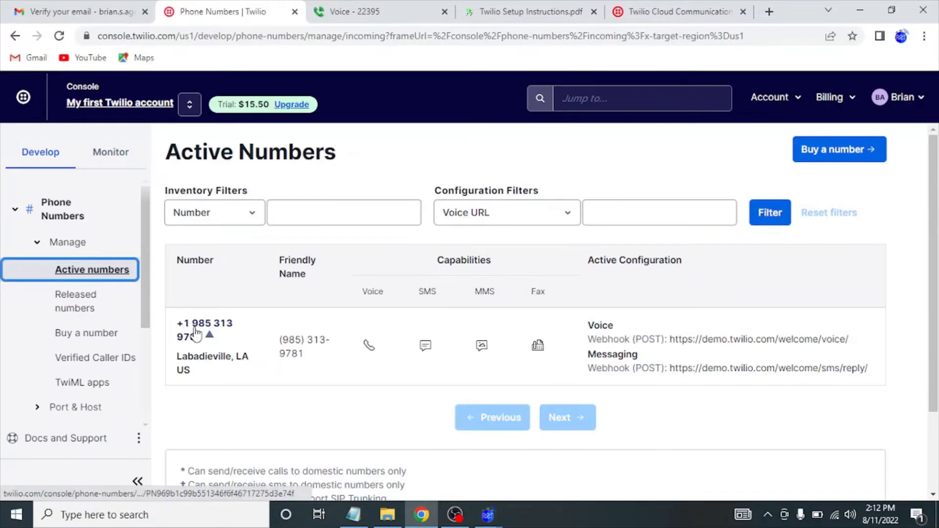
pyautogui.scroll(-2, 196, 334)
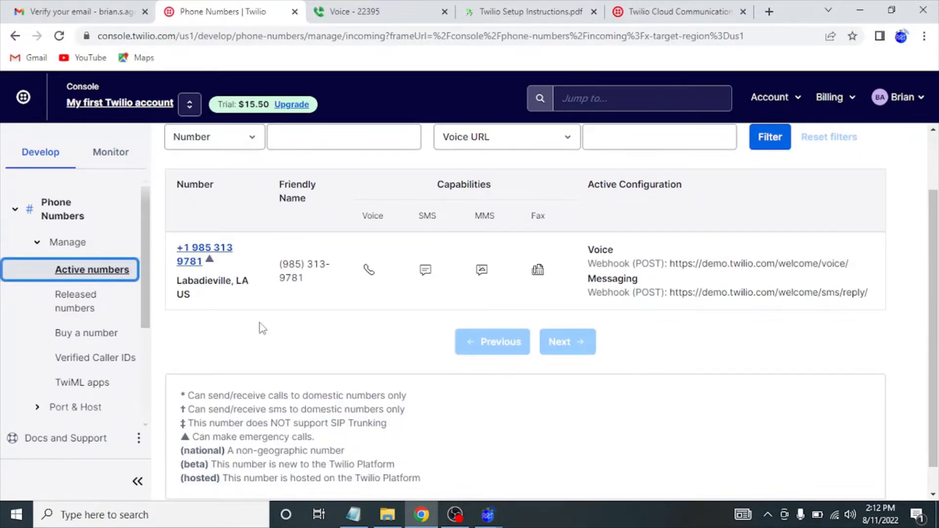
pyautogui.scroll(1, 269, 355)
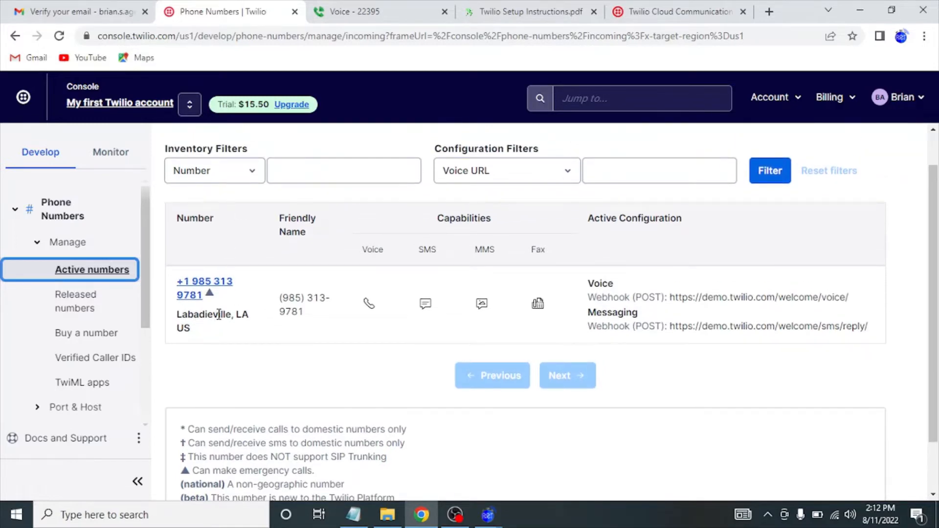
pyautogui.click(253, 179)
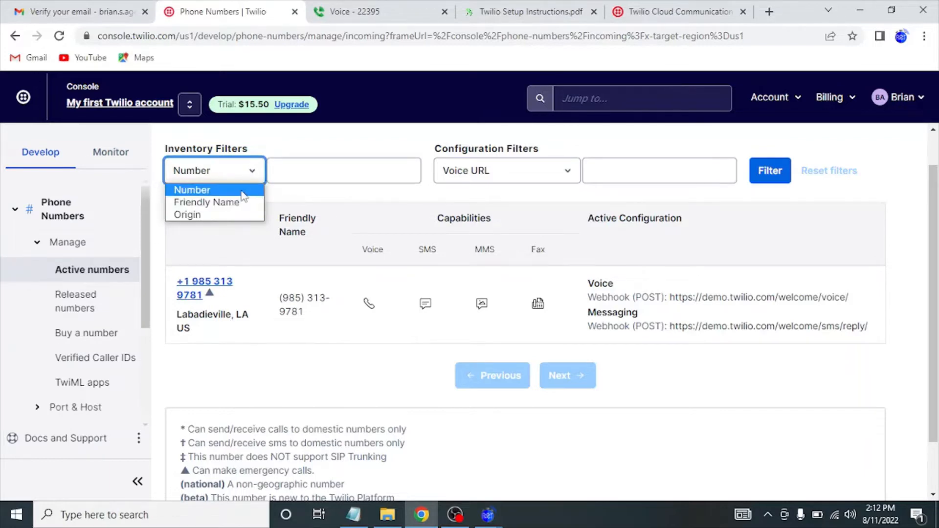
pyautogui.click(252, 171)
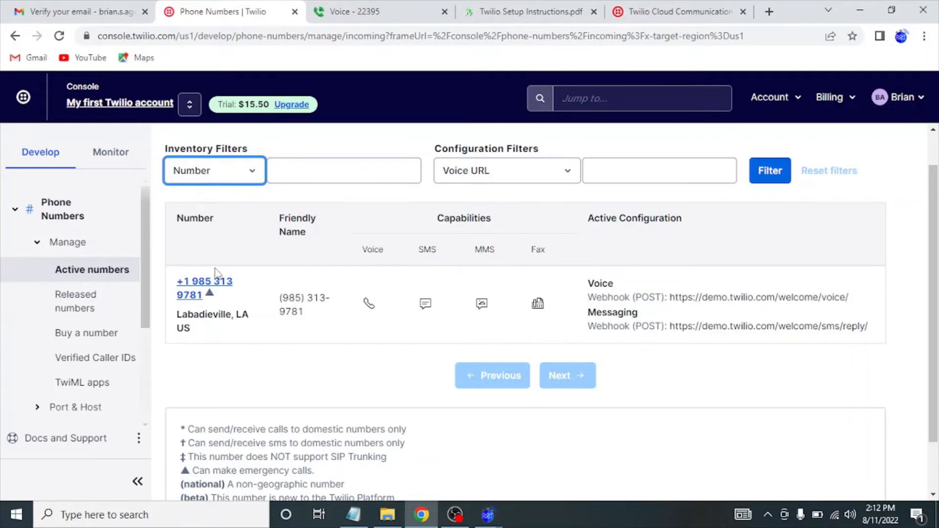
pyautogui.click(198, 293)
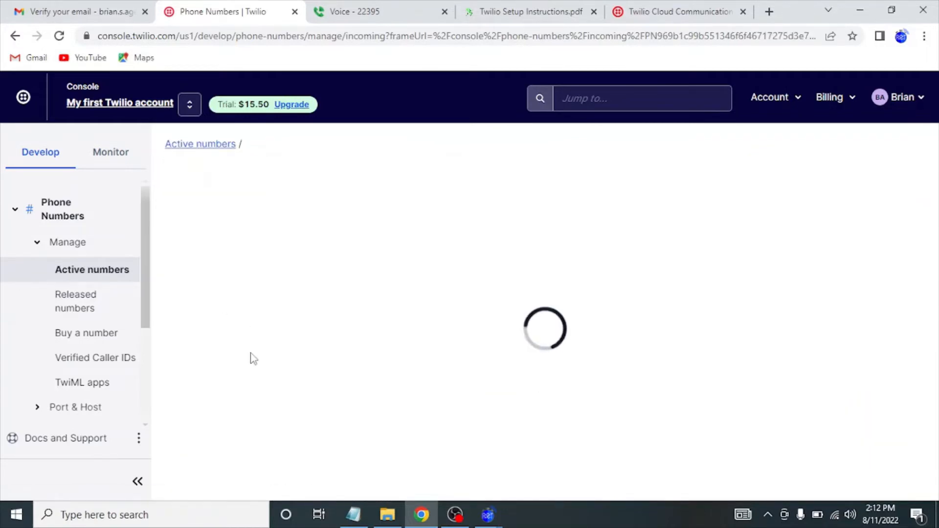
# Accept the Emergency Calling terms and conditions for the trial number.
pyautogui.scroll(-2, 252, 352)
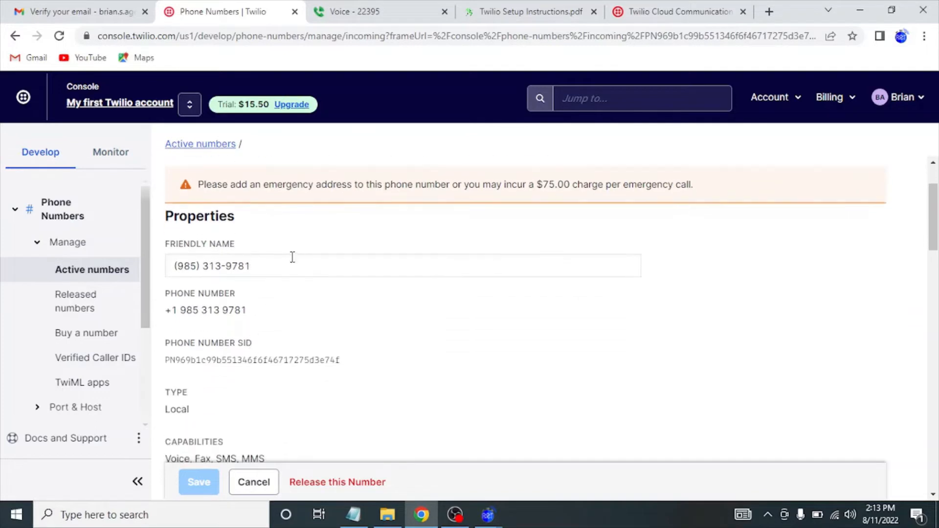
pyautogui.moveTo(262, 264); pyautogui.dragTo(133, 240)
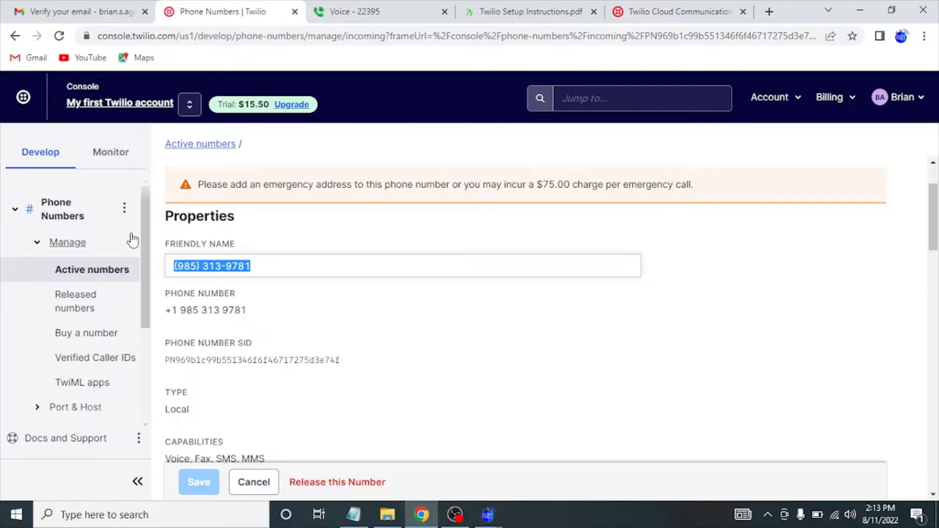
pyautogui.scroll(-1, 132, 240)
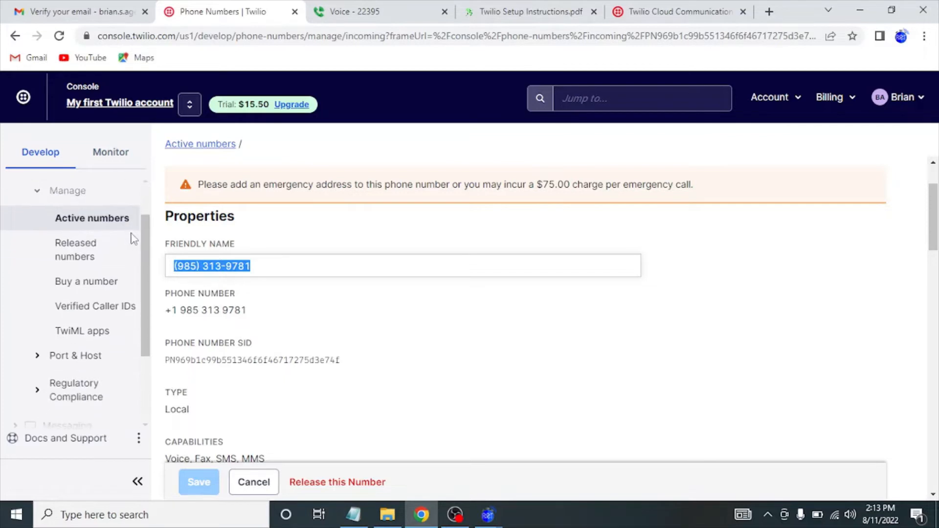
pyautogui.scroll(-1, 344, 339)
pyautogui.scroll(1, 344, 339)
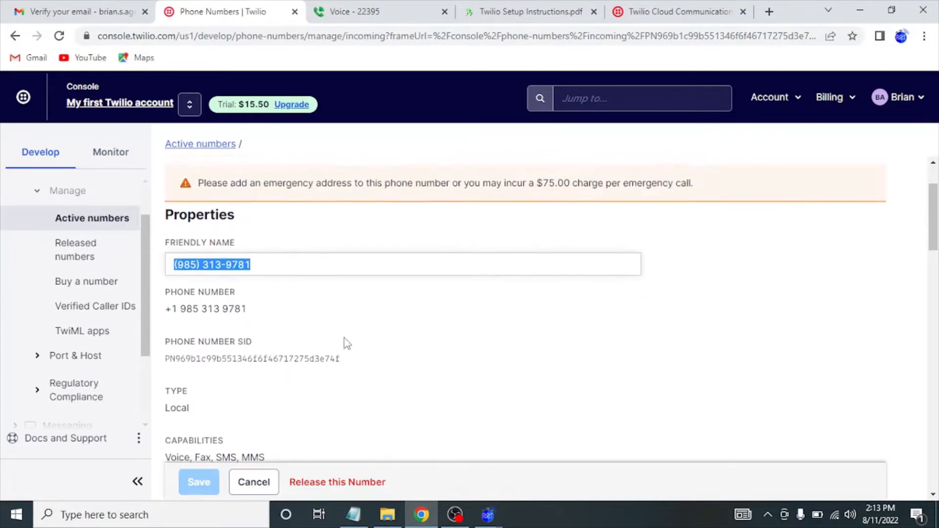
pyautogui.scroll(-1, 344, 339)
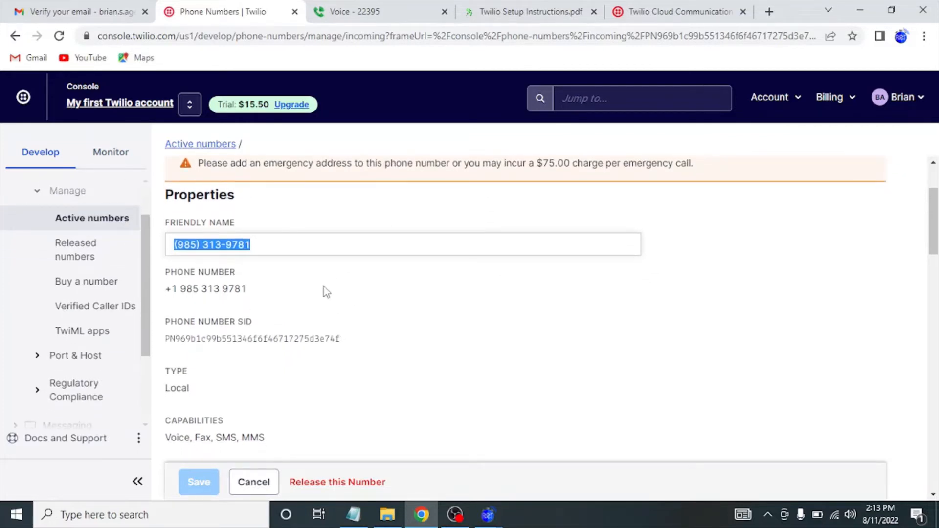
pyautogui.click(285, 298)
pyautogui.scroll(-1, 283, 298)
pyautogui.scroll(-5, 285, 298)
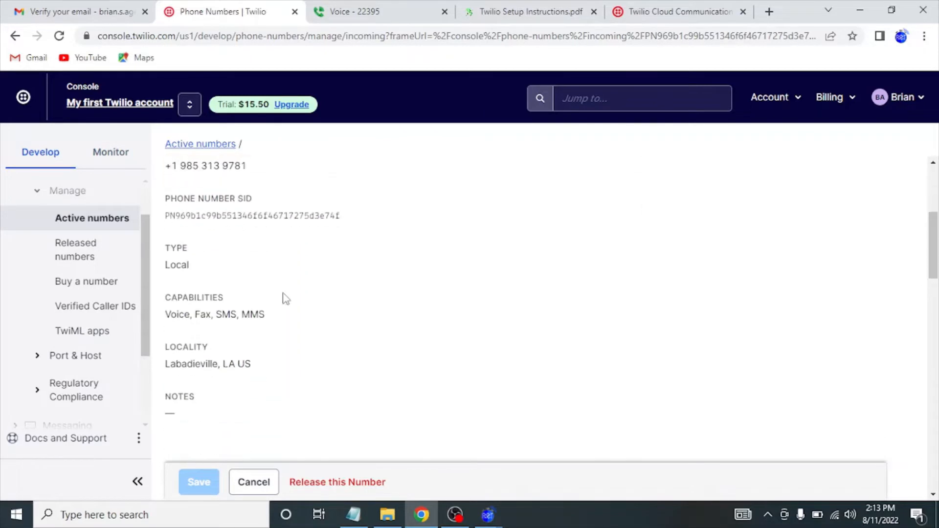
pyautogui.scroll(-8, 286, 299)
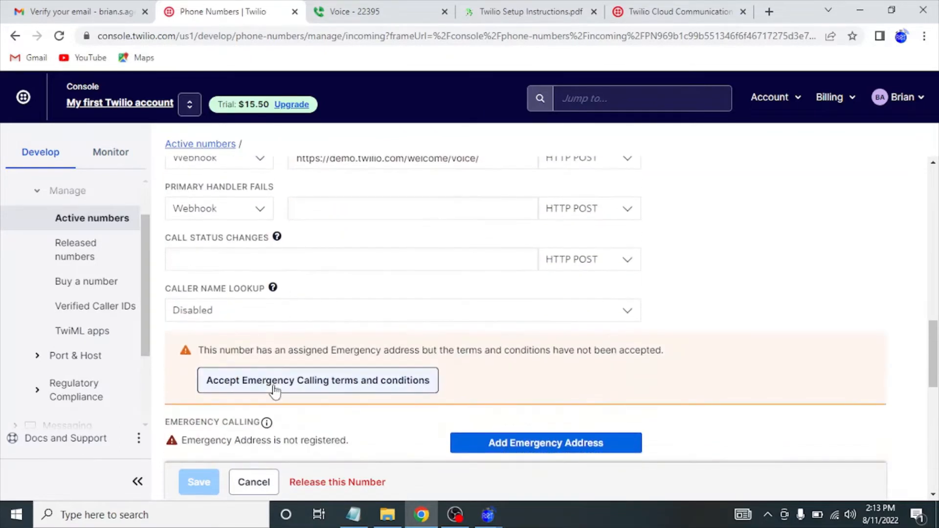
pyautogui.click(286, 381)
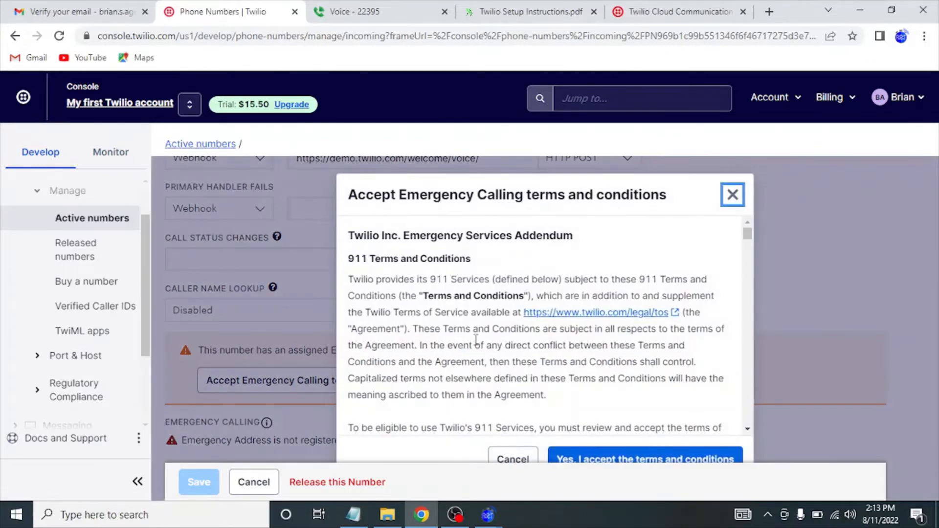
pyautogui.scroll(-1, 473, 338)
pyautogui.click(608, 460)
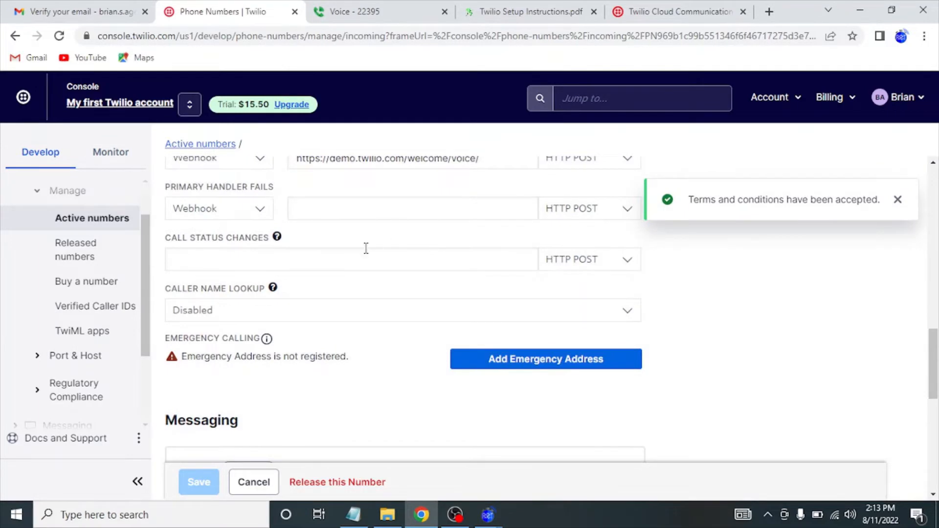
pyautogui.click(491, 365)
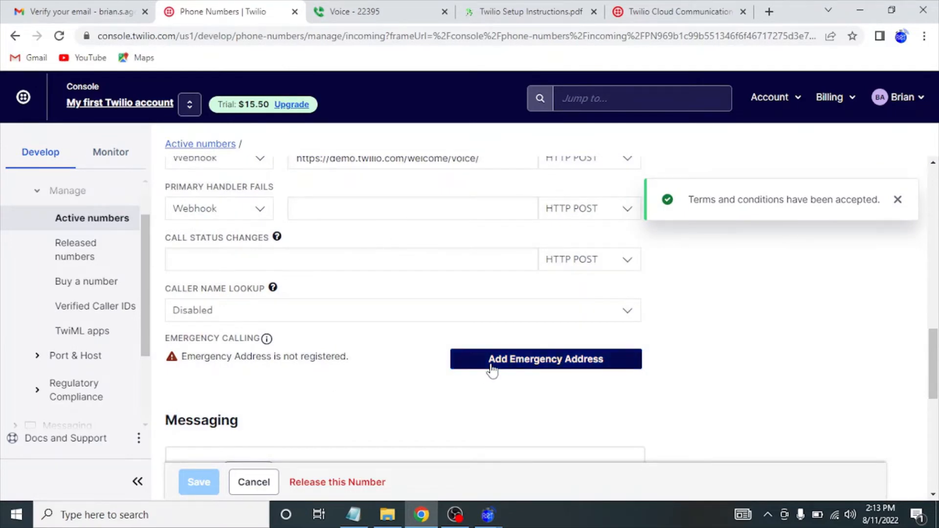
# Check My Addresses for a saved address, find none, and start a new emergency address.
pyautogui.scroll(-1, 424, 393)
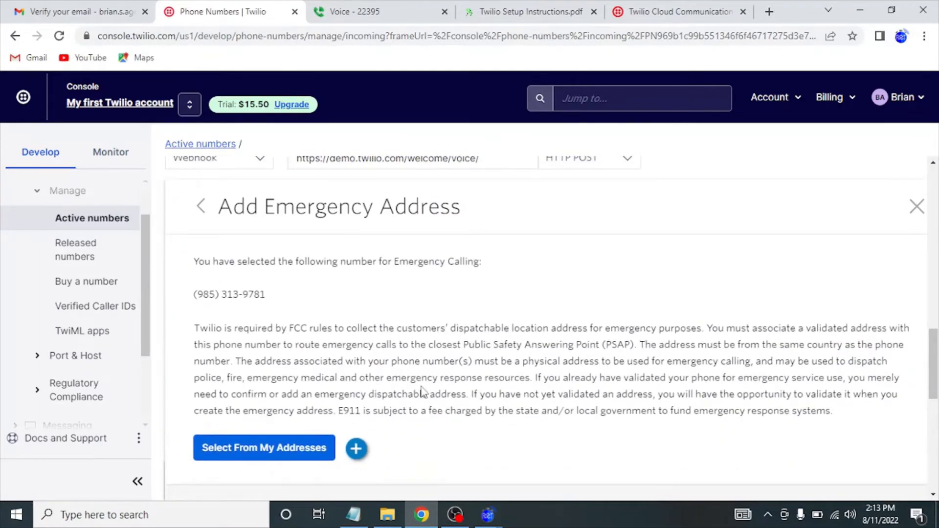
pyautogui.click(292, 443)
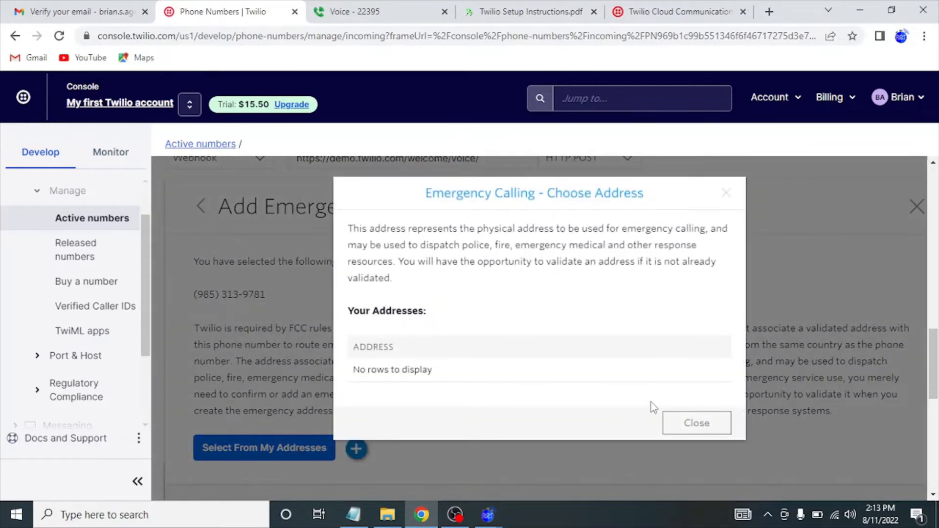
pyautogui.click(690, 425)
pyautogui.click(357, 448)
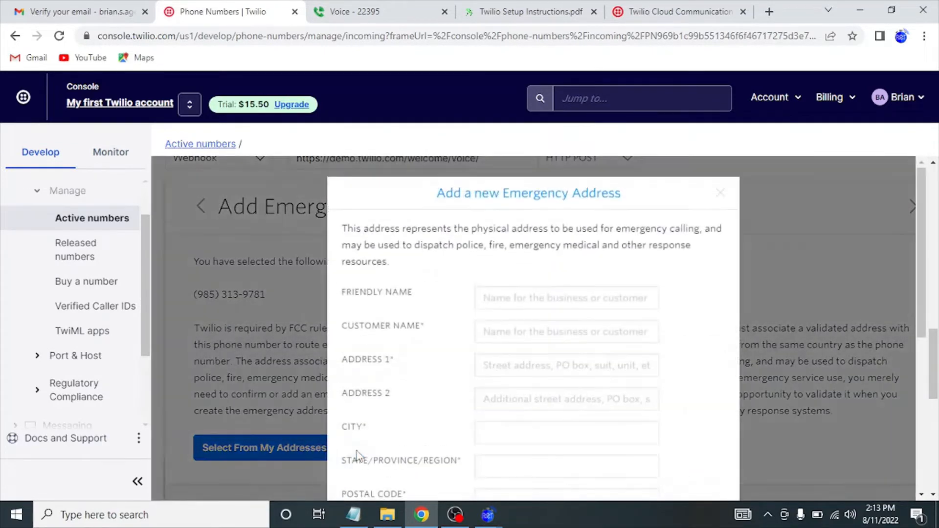
# Set the address's friendly name to 'Agee Race Timing' and enter the customer's name.
pyautogui.click(522, 304)
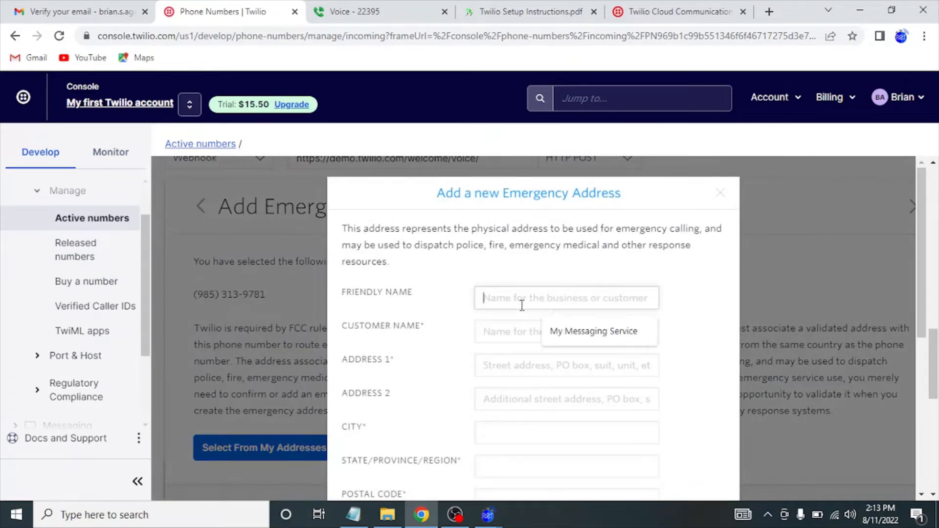
pyautogui.press('Tab')
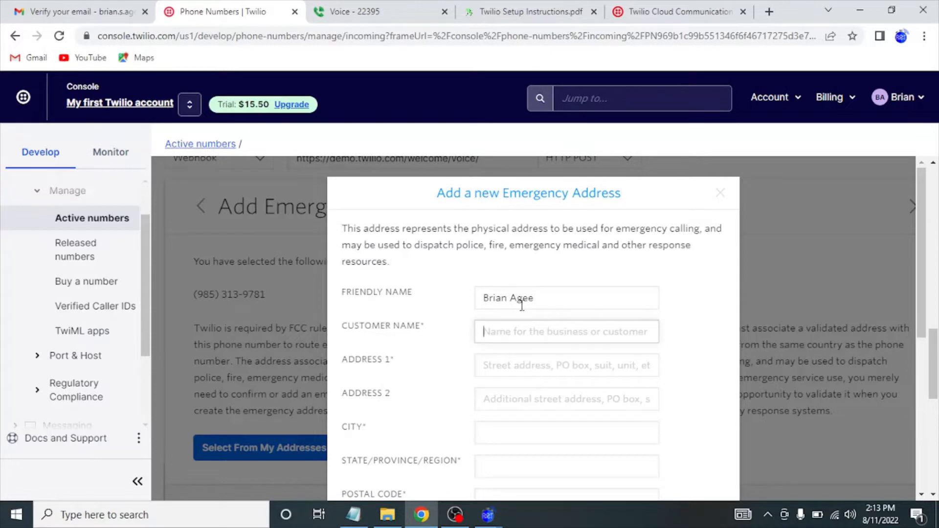
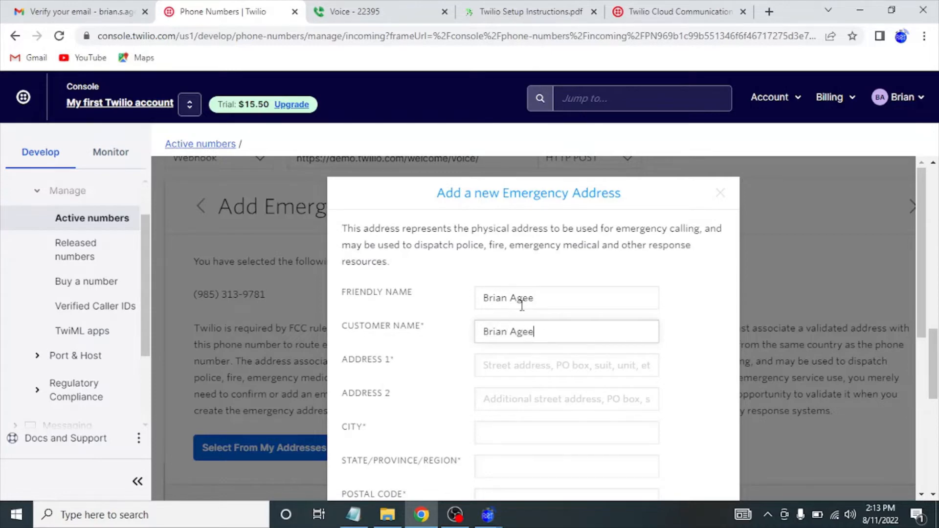
pyautogui.moveTo(541, 294); pyautogui.dragTo(418, 283)
pyautogui.write('Agee ')
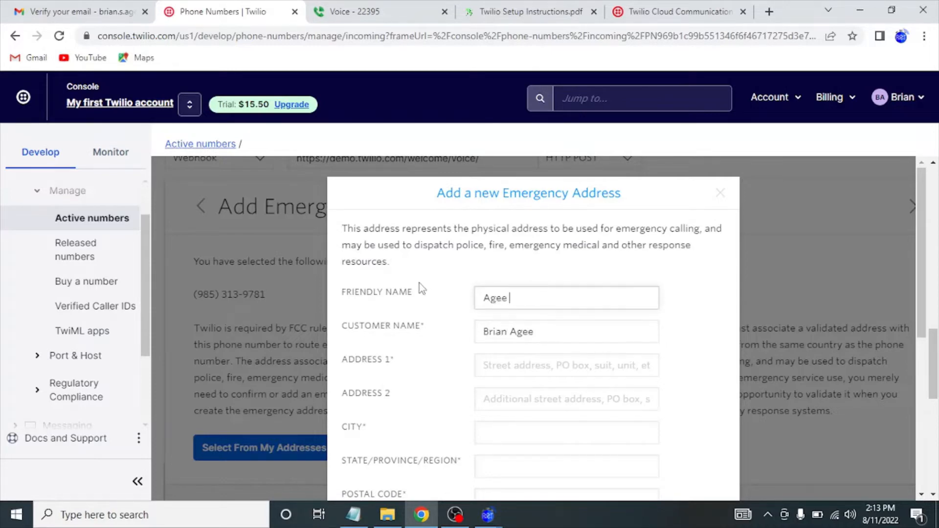
pyautogui.write('Race Timing')
# Enter the street address, city, state and postal code for the emergency address.
pyautogui.click(504, 365)
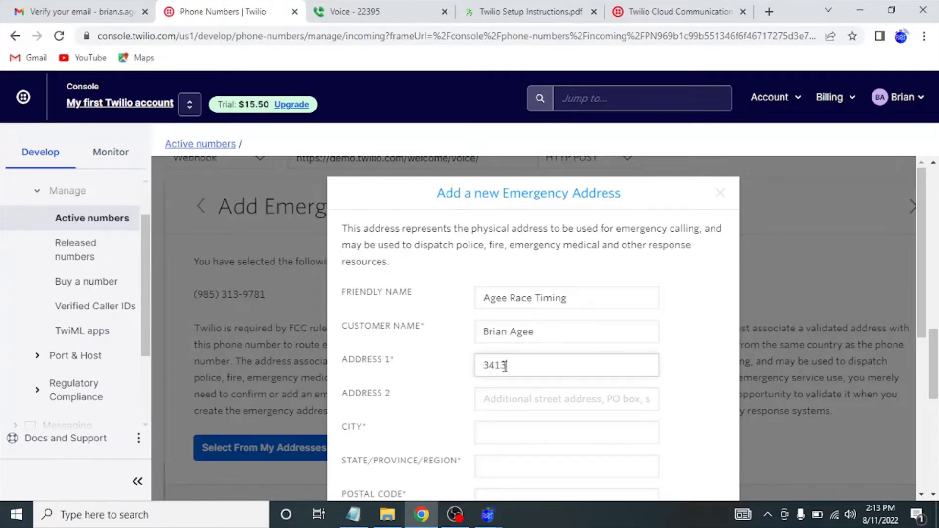
pyautogui.press('Tab')
pyautogui.press('Tab')
pyautogui.write('Jonesboro')
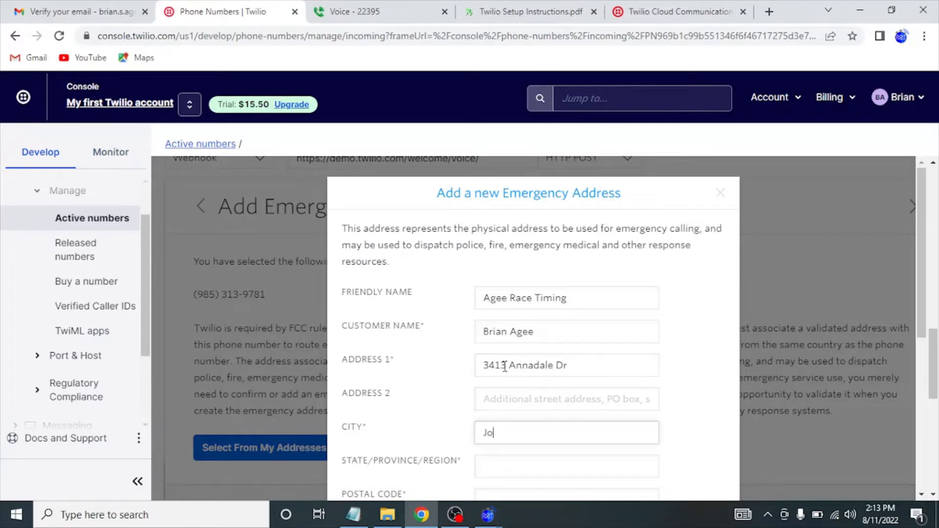
pyautogui.press('Tab')
pyautogui.write('AR')
pyautogui.press('Tab')
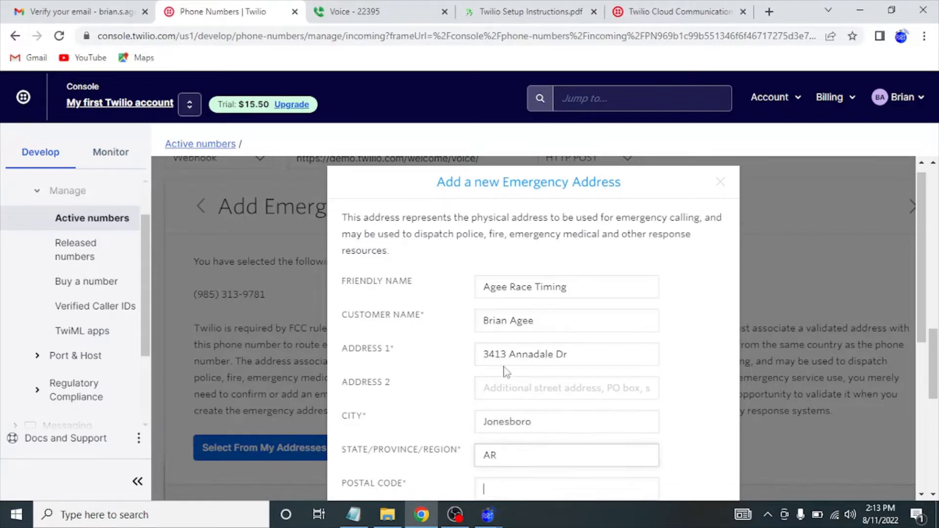
pyautogui.write('72404')
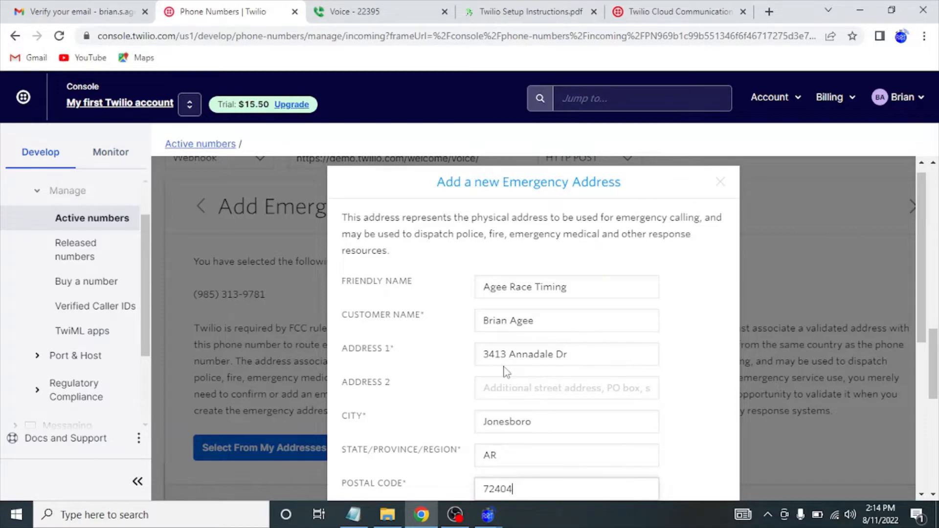
# Acknowledge the address usage statement, create the address, and decline Chrome's save prompt.
pyautogui.scroll(-4, 506, 373)
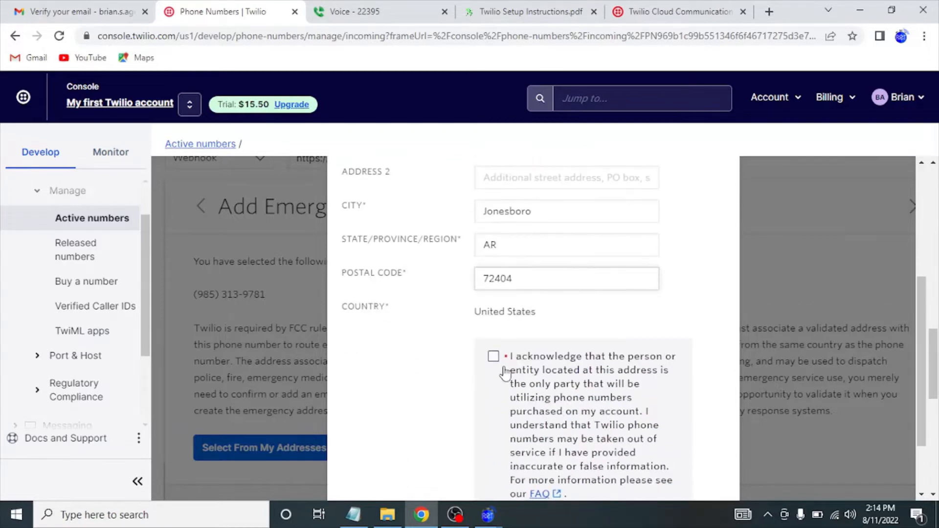
pyautogui.click(494, 357)
pyautogui.scroll(-2, 496, 360)
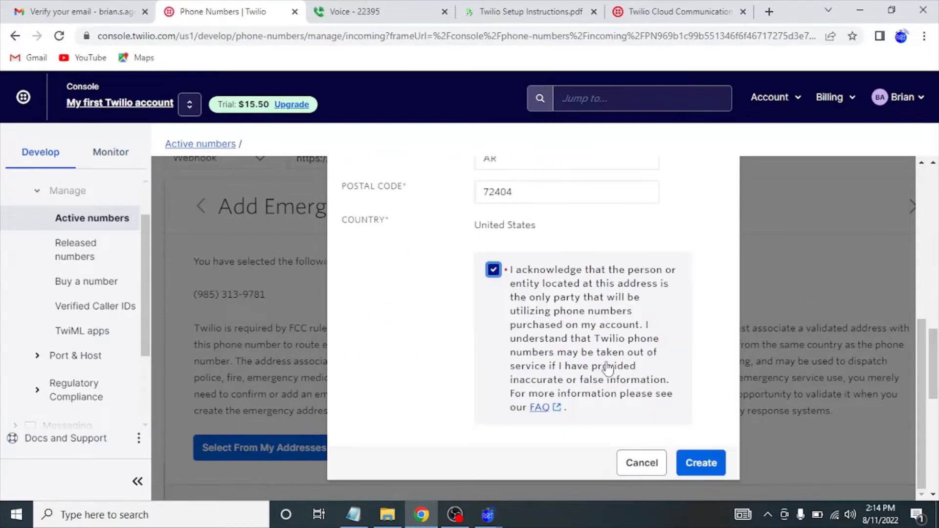
pyautogui.click(700, 463)
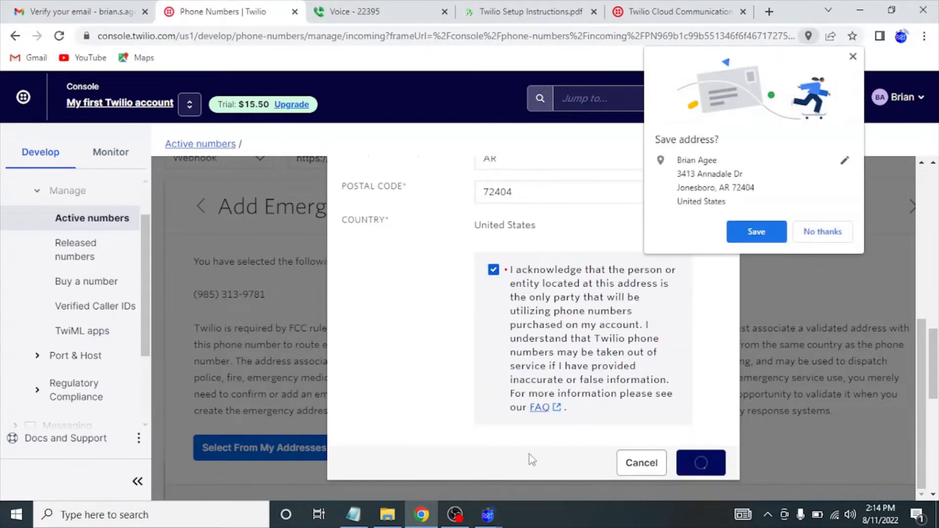
pyautogui.click(816, 233)
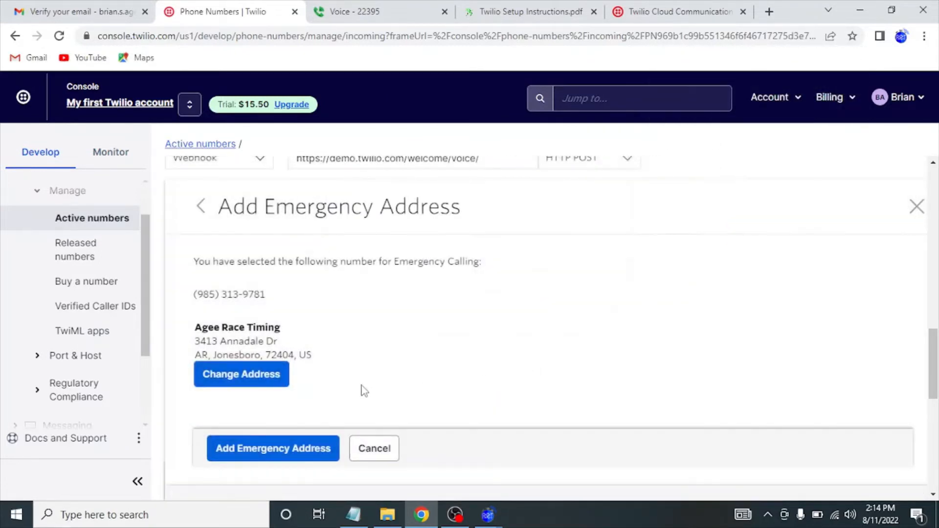
pyautogui.scroll(-1, 361, 386)
# Submit the new emergency address for the trial number.
pyautogui.click(289, 422)
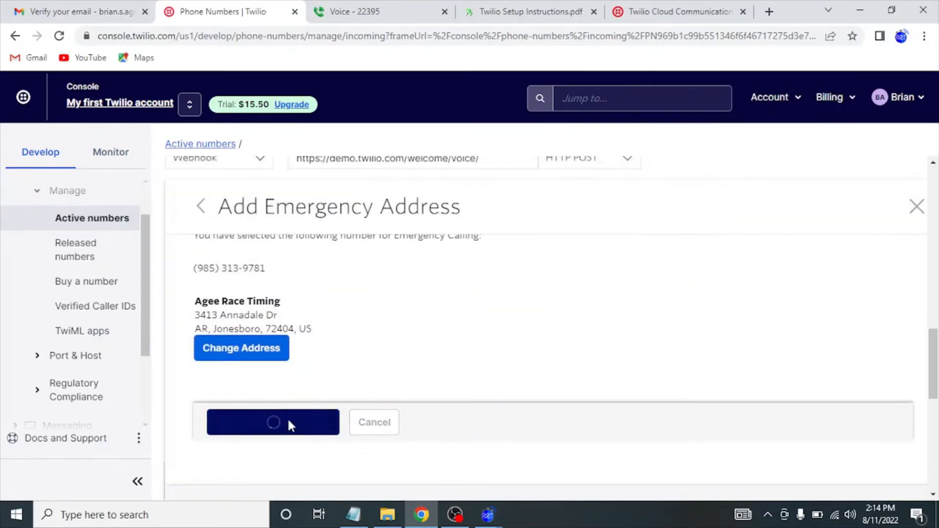
pyautogui.scroll(-4, 355, 395)
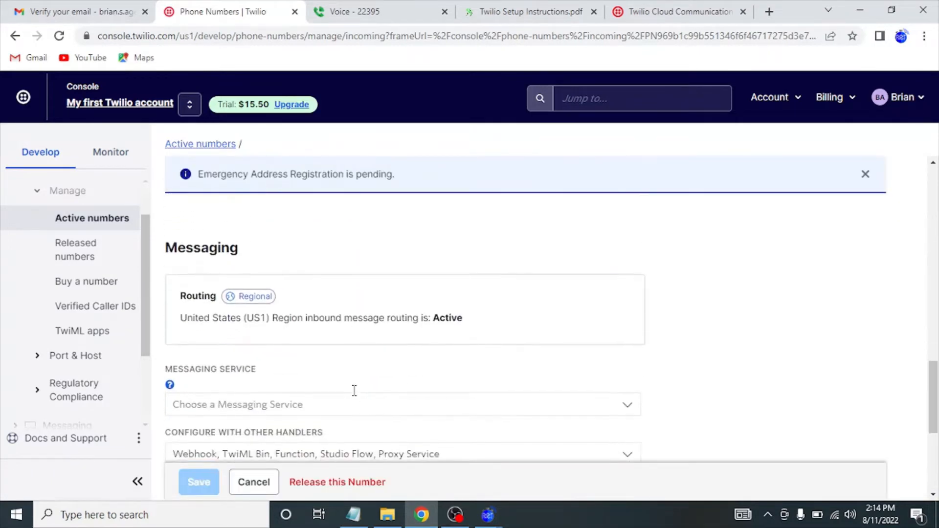
pyautogui.scroll(-1, 354, 394)
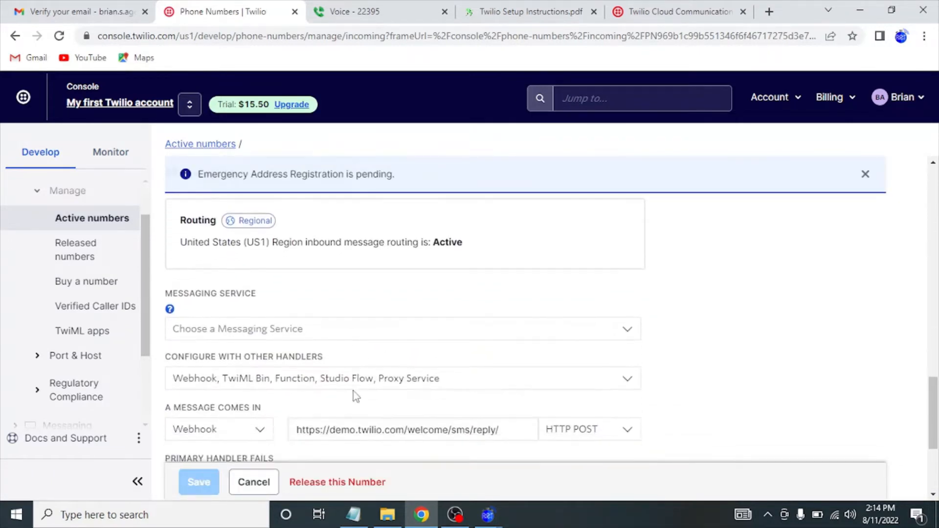
pyautogui.scroll(-2, 354, 394)
pyautogui.scroll(2, 354, 394)
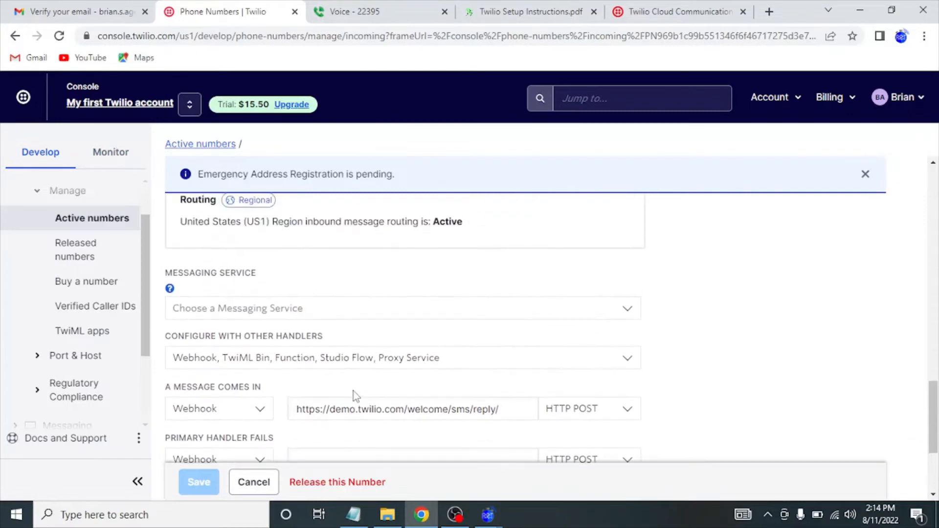
# Assign My Messaging Service to the number and save its configuration.
pyautogui.click(352, 309)
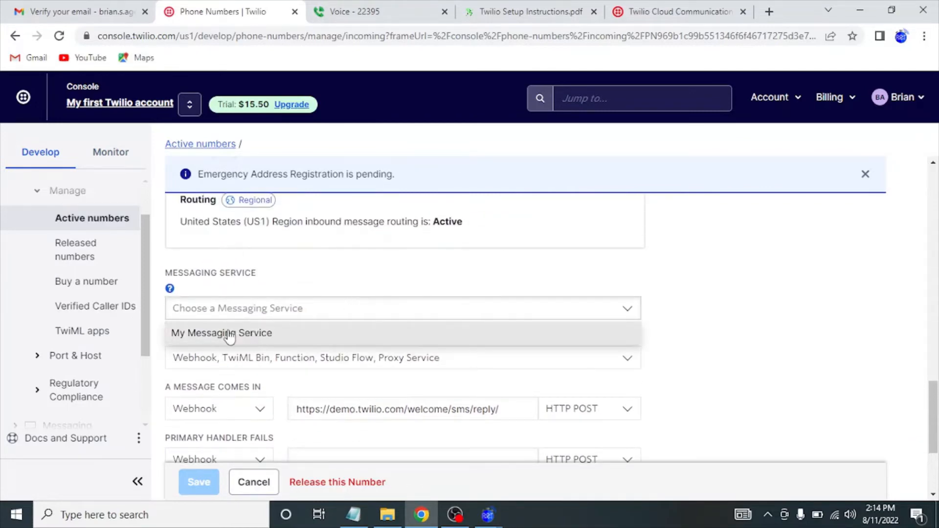
pyautogui.click(214, 335)
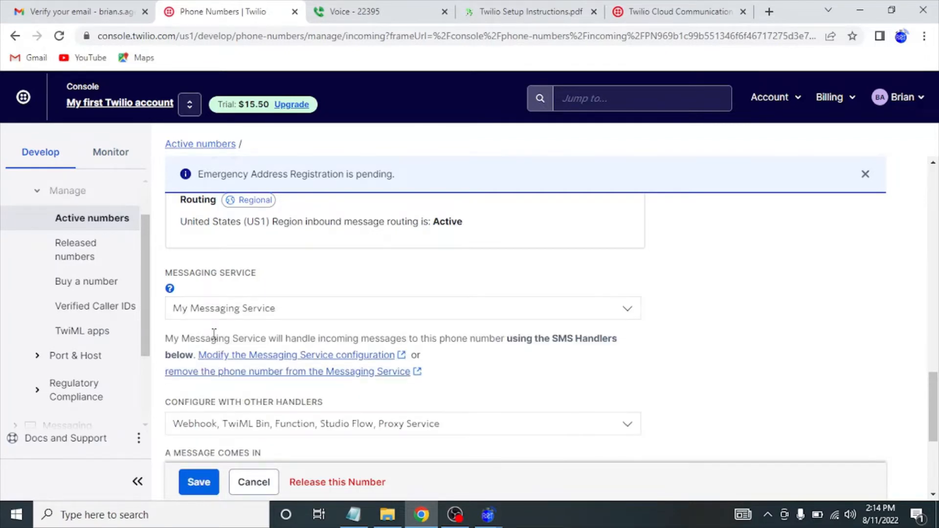
pyautogui.scroll(-3, 214, 335)
pyautogui.scroll(5, 210, 336)
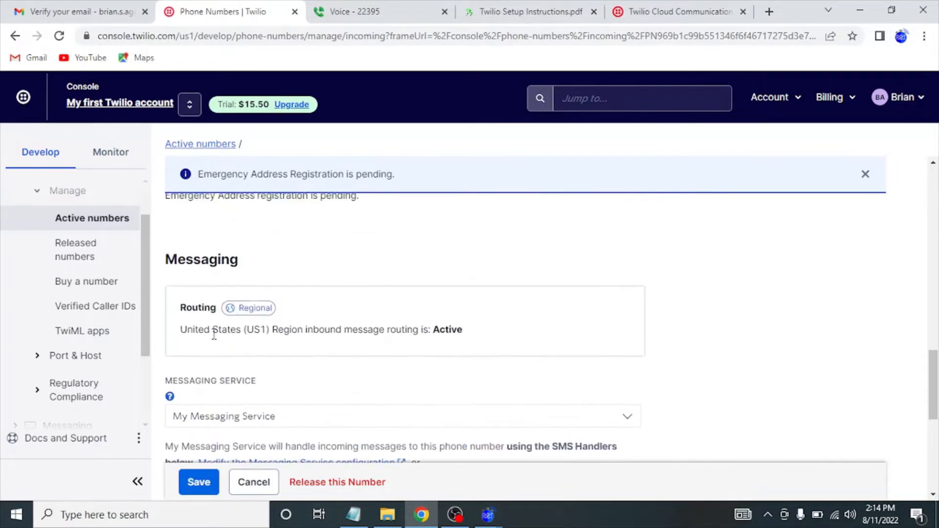
pyautogui.scroll(8, 214, 336)
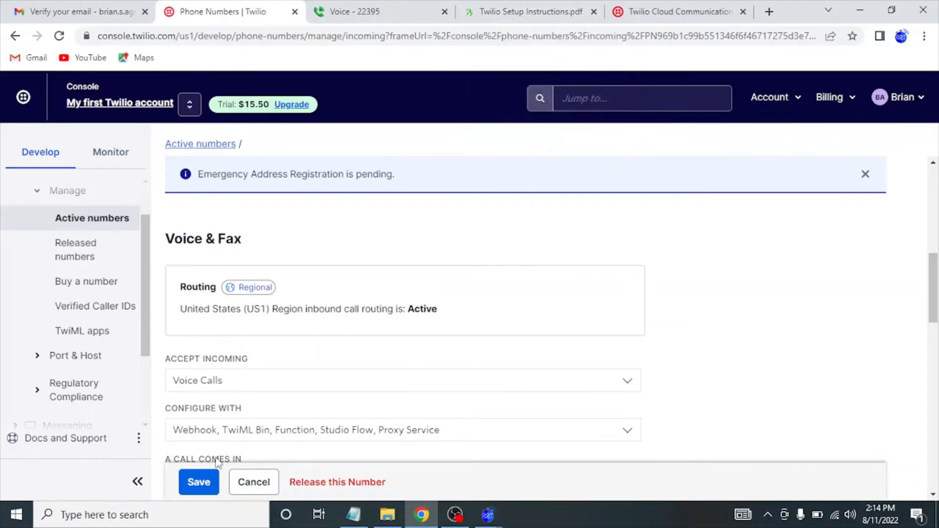
pyautogui.click(198, 484)
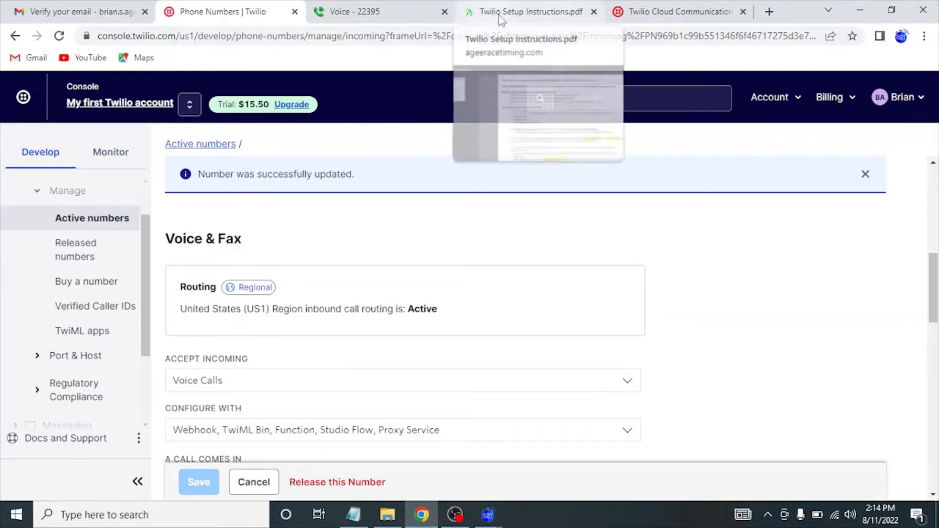
pyautogui.click(487, 14)
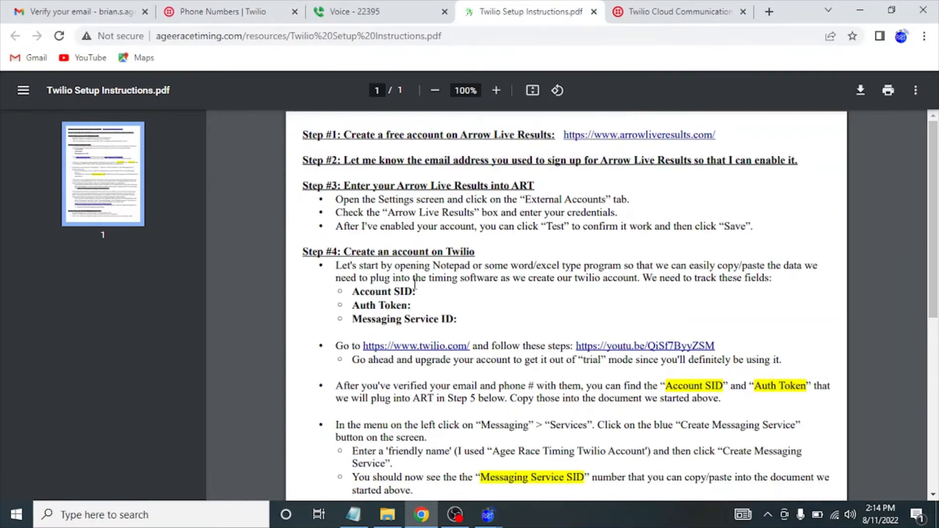
# Scroll the Twilio Setup Instructions PDF down to the Step #5 section.
pyautogui.scroll(-2, 415, 284)
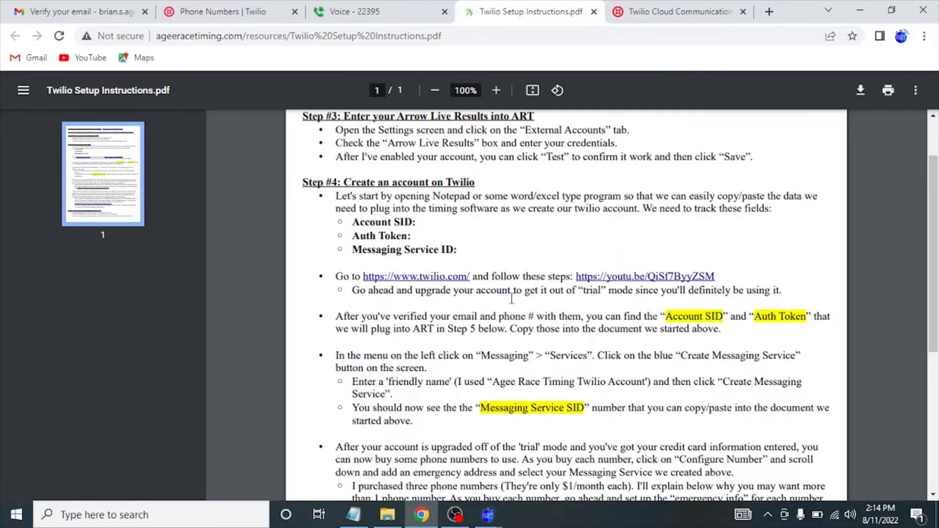
pyautogui.scroll(-1, 511, 299)
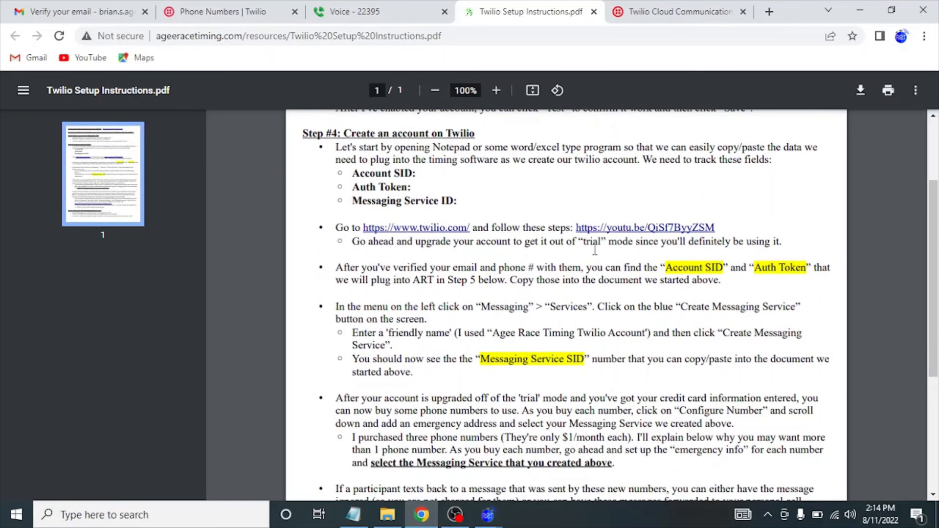
pyautogui.doubleClick(587, 241)
pyautogui.scroll(-3, 587, 243)
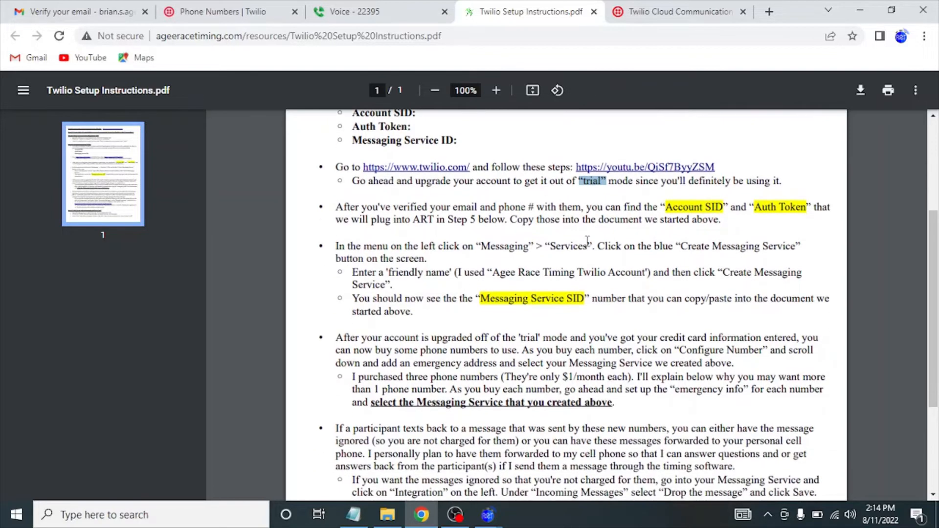
pyautogui.scroll(-2, 587, 242)
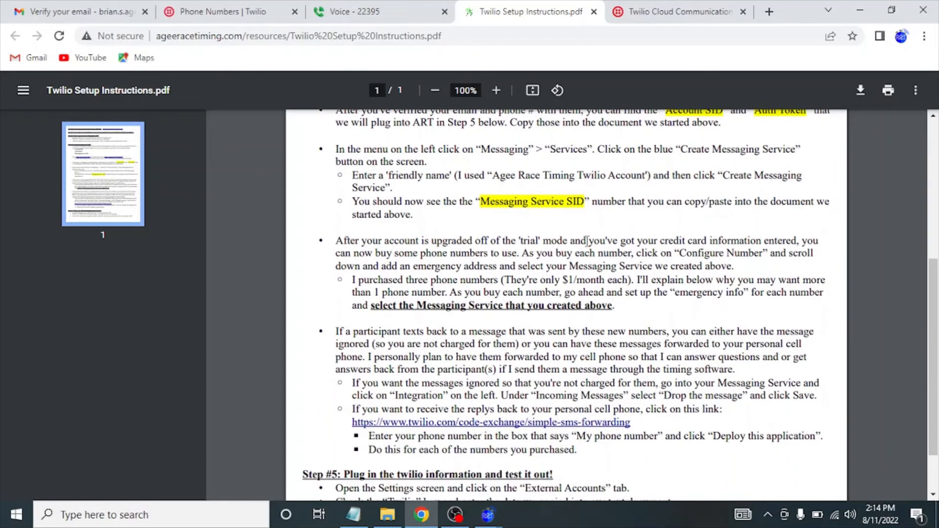
pyautogui.moveTo(454, 236); pyautogui.dragTo(500, 281)
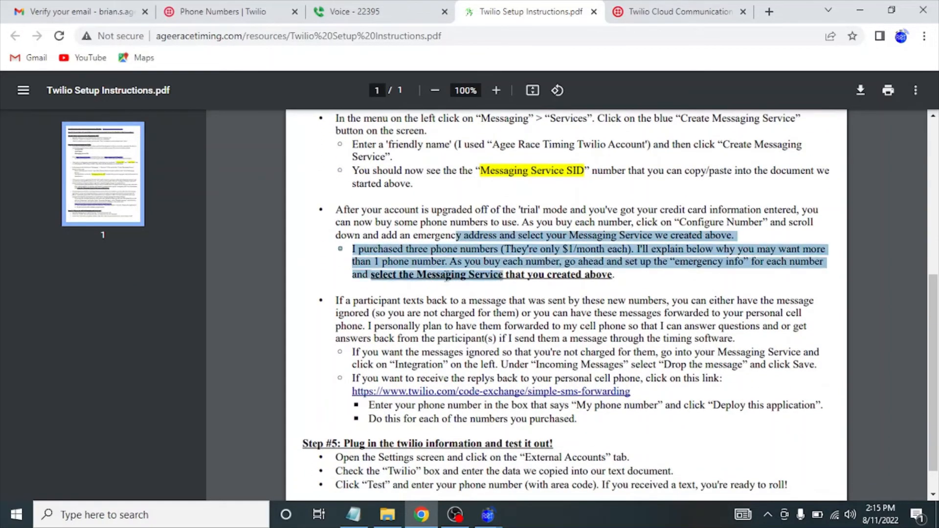
pyautogui.click(422, 315)
pyautogui.scroll(-1, 422, 315)
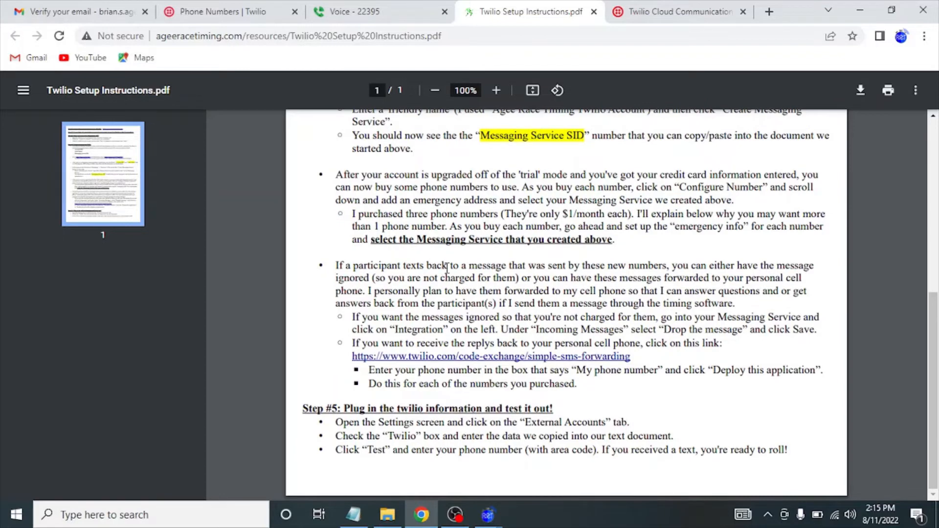
pyautogui.rightClick(446, 315)
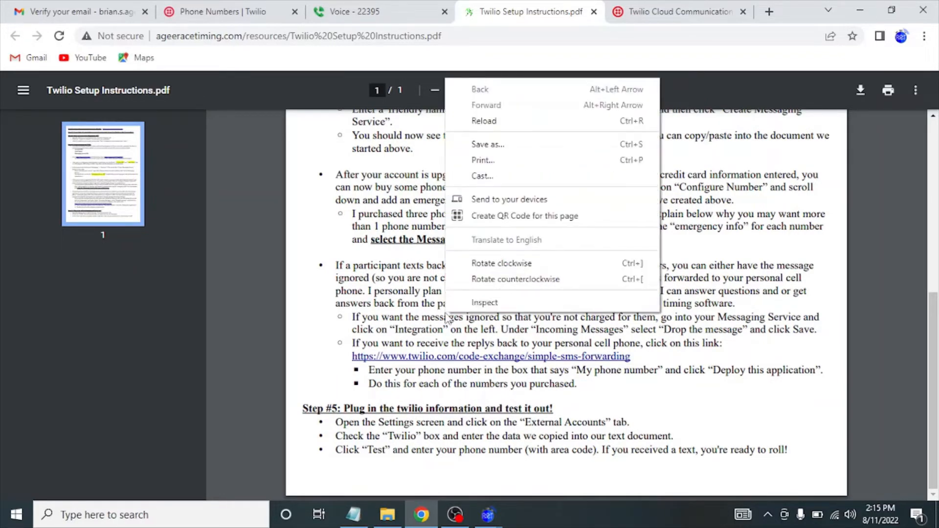
pyautogui.click(407, 324)
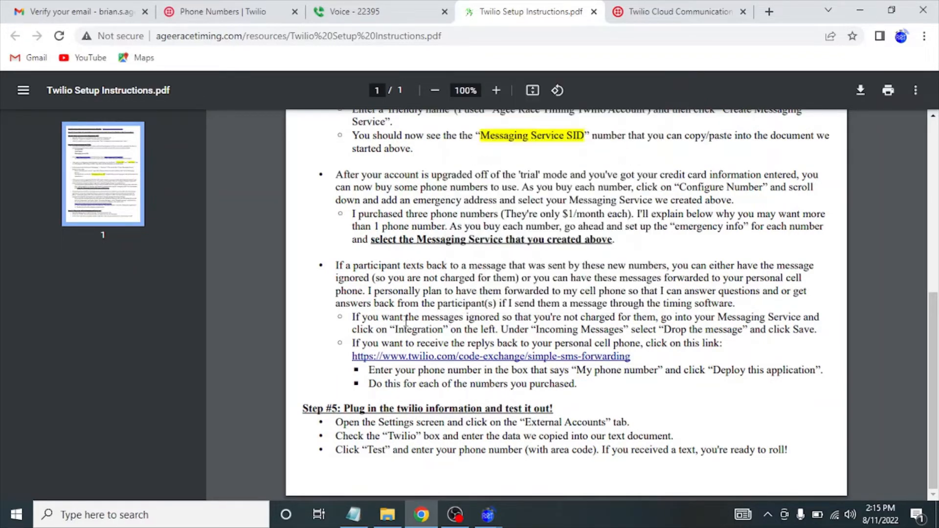
# Paste the Account SID from the notes into the Twilio SID field.
pyautogui.click(860, 13)
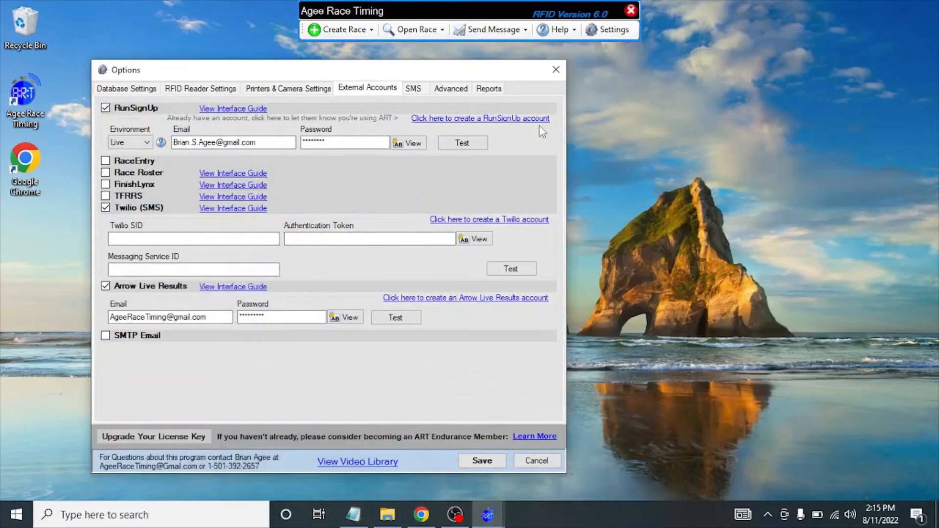
pyautogui.click(353, 514)
pyautogui.doubleClick(255, 109)
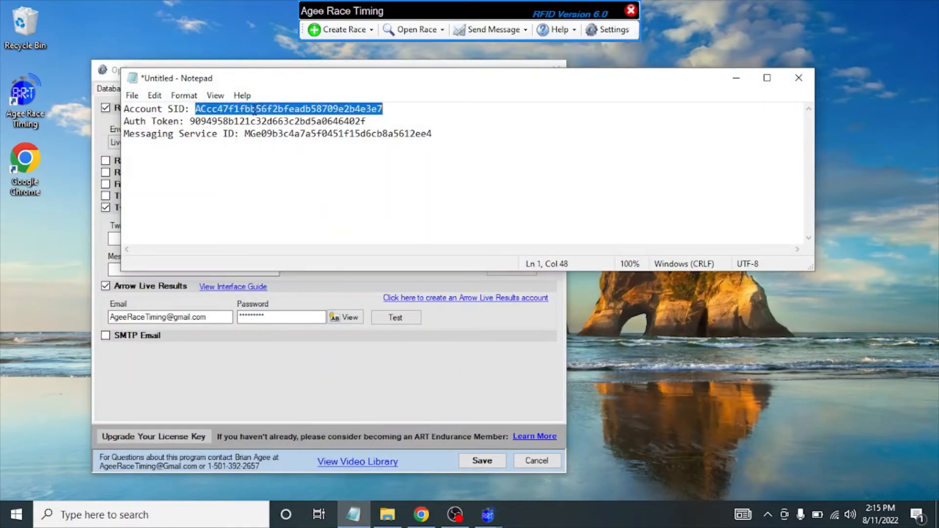
pyautogui.click(275, 377)
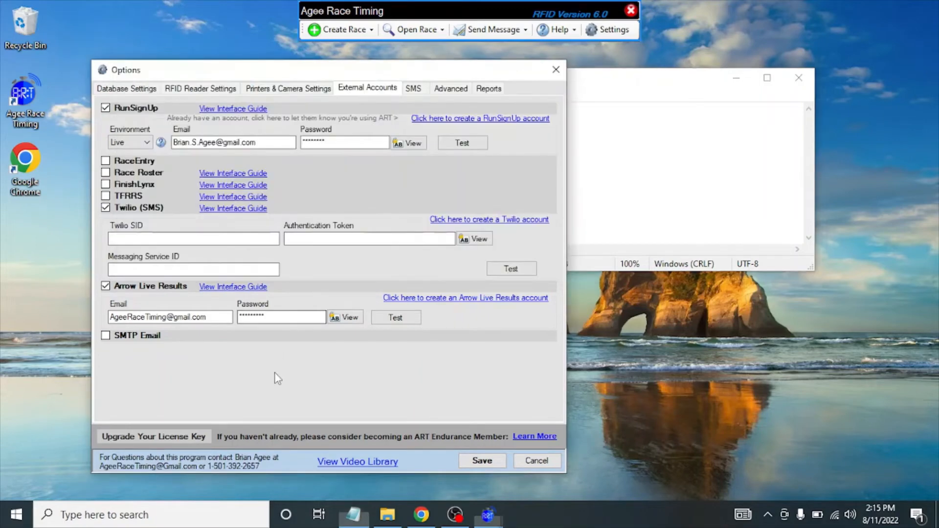
pyautogui.click(186, 237)
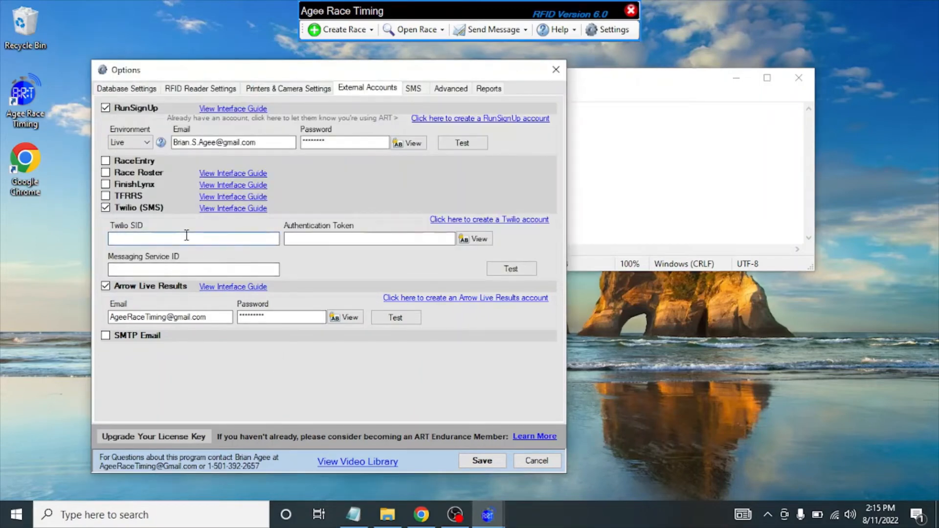
pyautogui.click(621, 160)
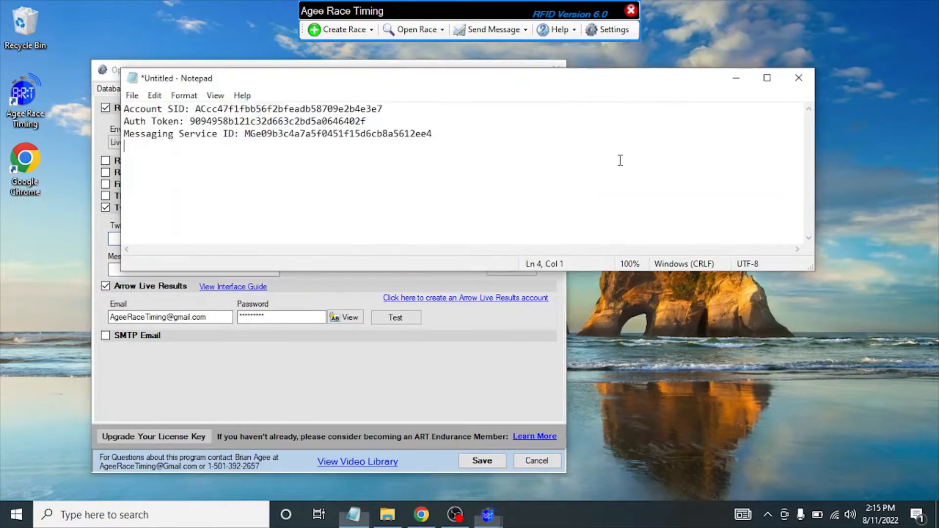
pyautogui.doubleClick(337, 110)
pyautogui.hotkey('ctrl', 'c')
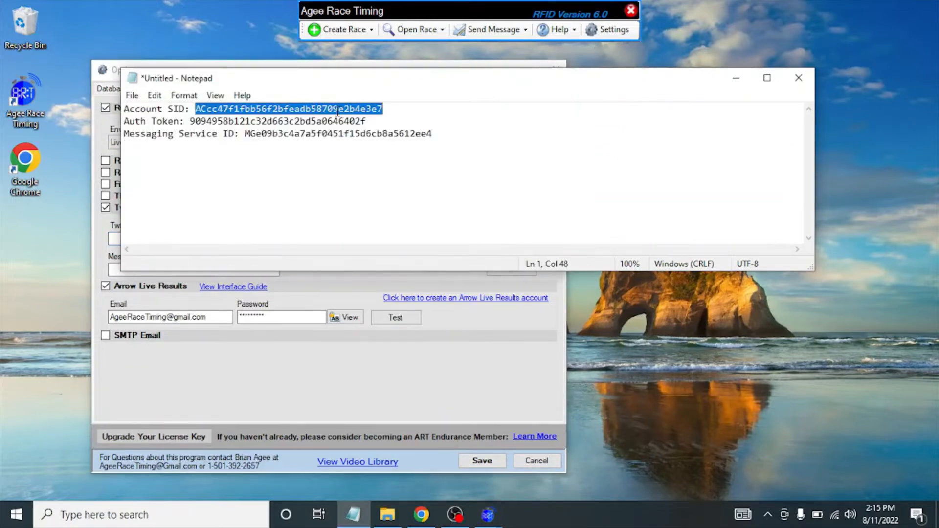
pyautogui.click(205, 366)
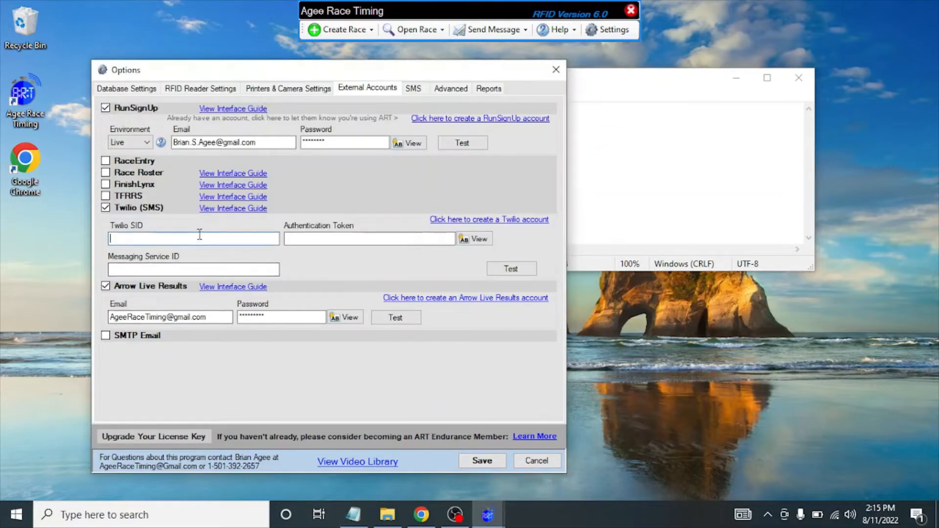
pyautogui.hotkey('ctrl', 'v')
# Copy the Auth Token from the notes into Authentication Token and show it as plain text.
pyautogui.click(622, 185)
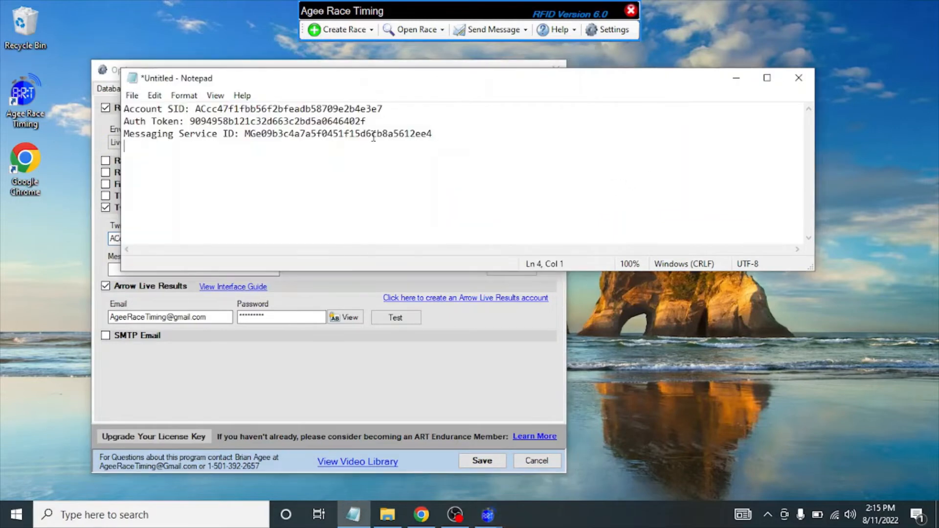
pyautogui.doubleClick(328, 122)
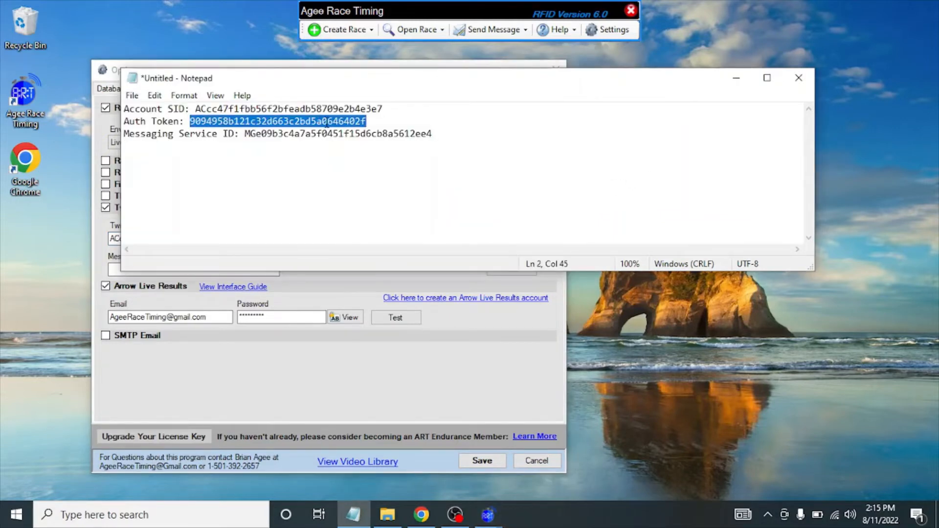
pyautogui.hotkey('ctrl', 'c')
pyautogui.click(316, 404)
pyautogui.click(357, 239)
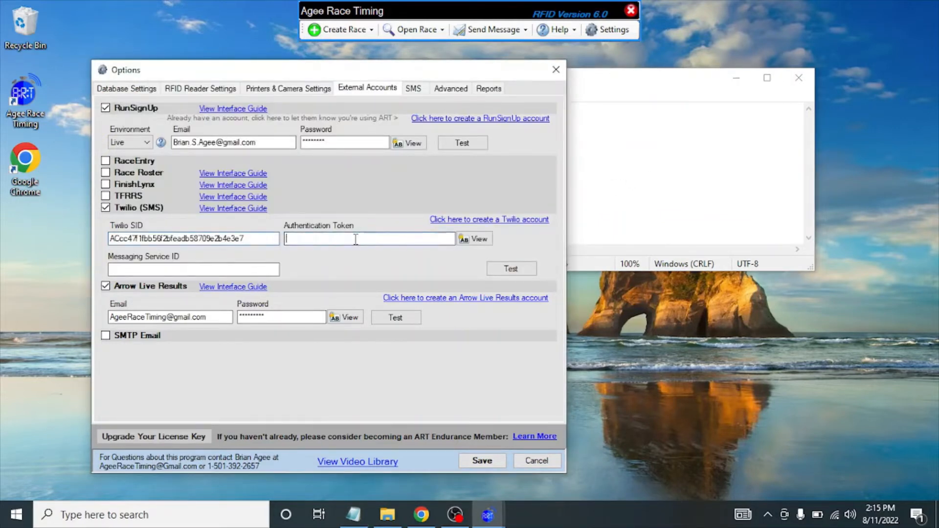
pyautogui.hotkey('ctrl', 'v')
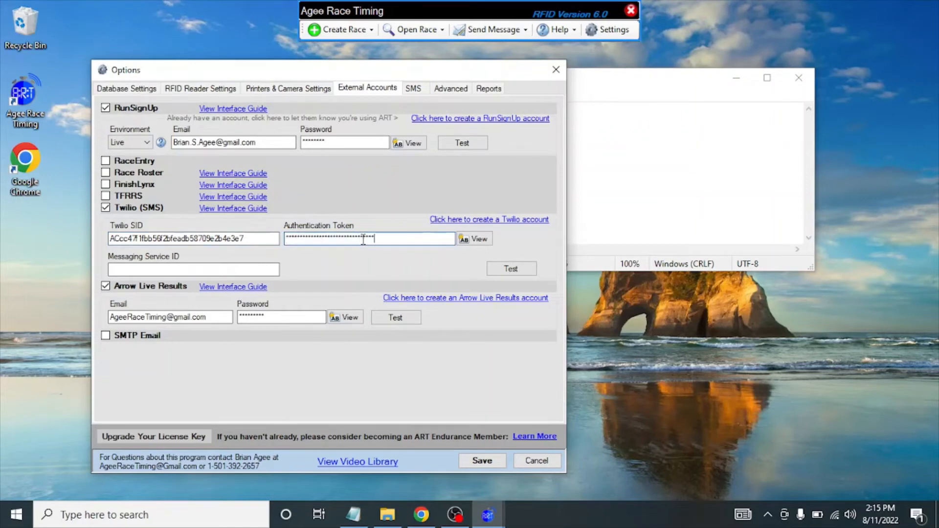
pyautogui.click(466, 243)
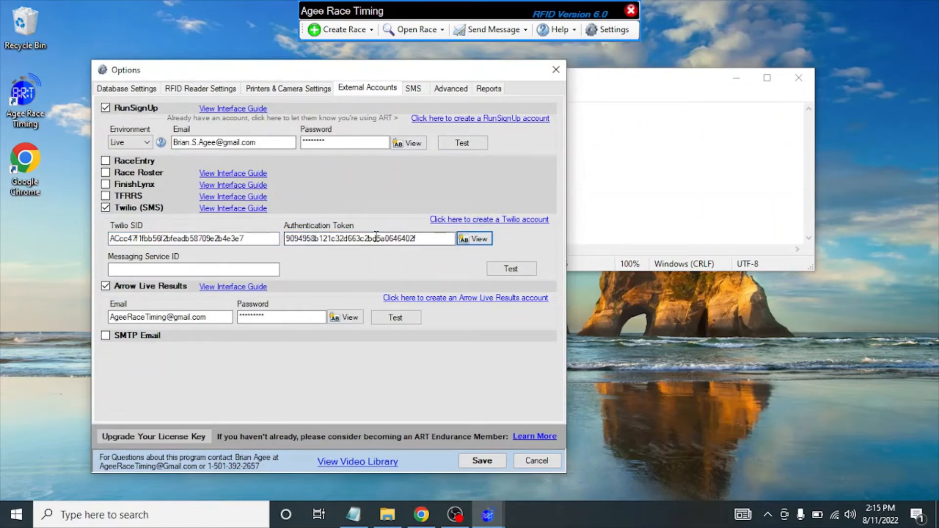
# Paste the Messaging Service ID from the notes into the Messaging Service ID field.
pyautogui.click(610, 145)
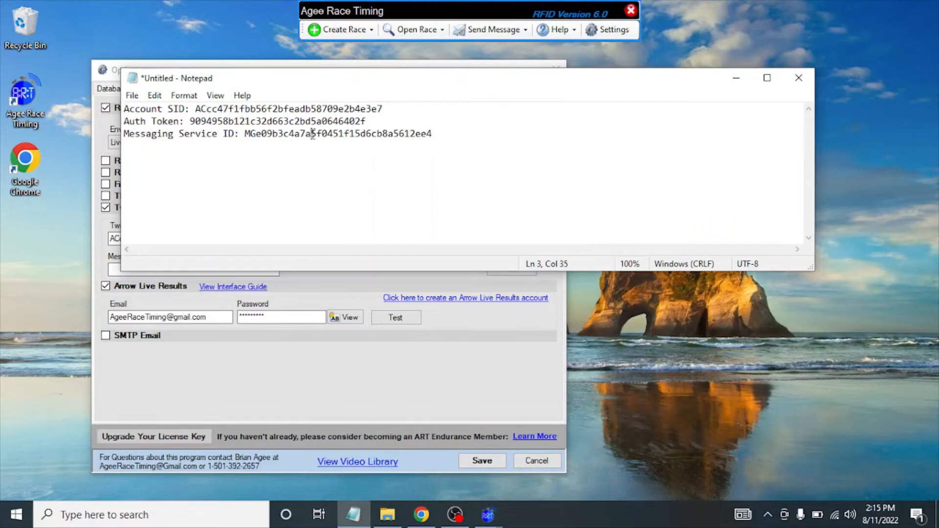
pyautogui.doubleClick(314, 135)
pyautogui.click(302, 360)
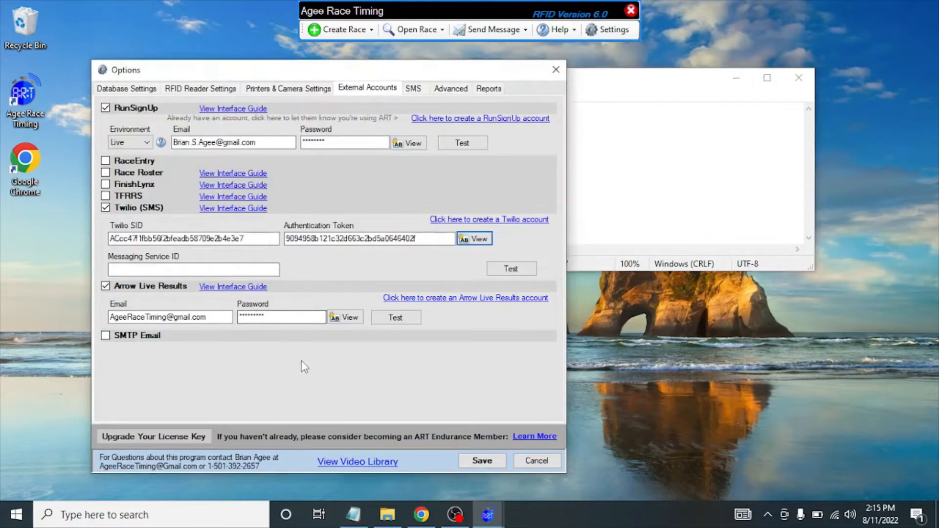
pyautogui.click(240, 268)
pyautogui.hotkey('ctrl', 'v')
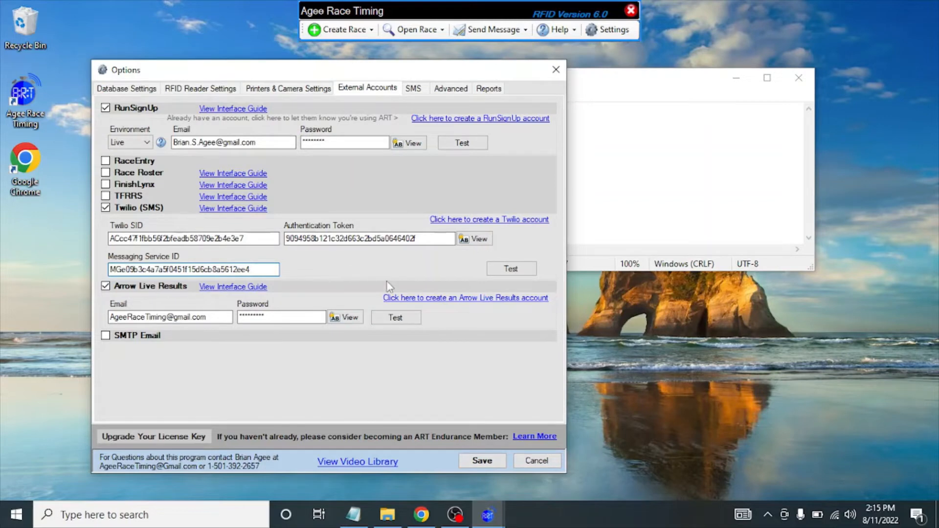
# Send a Twilio test text to your own phone and open the trial-account message in Google Voice.
pyautogui.click(512, 270)
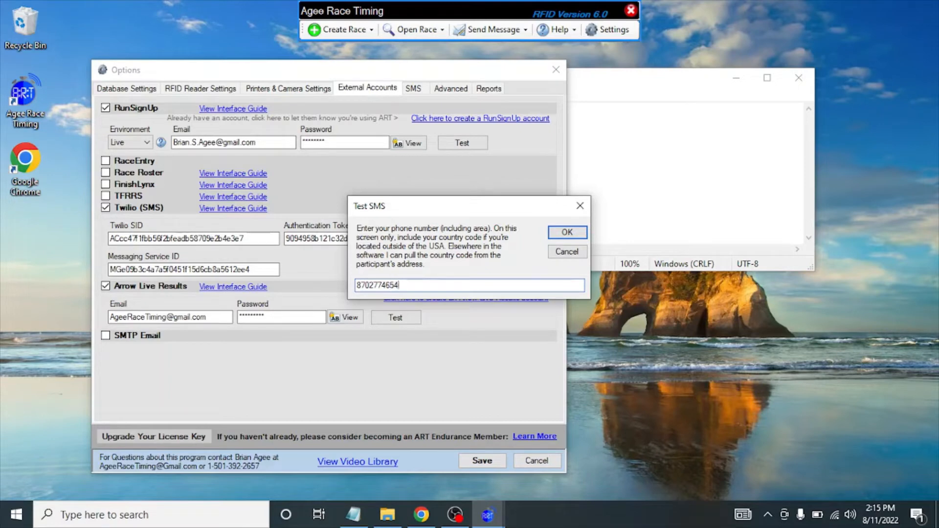
pyautogui.click(554, 234)
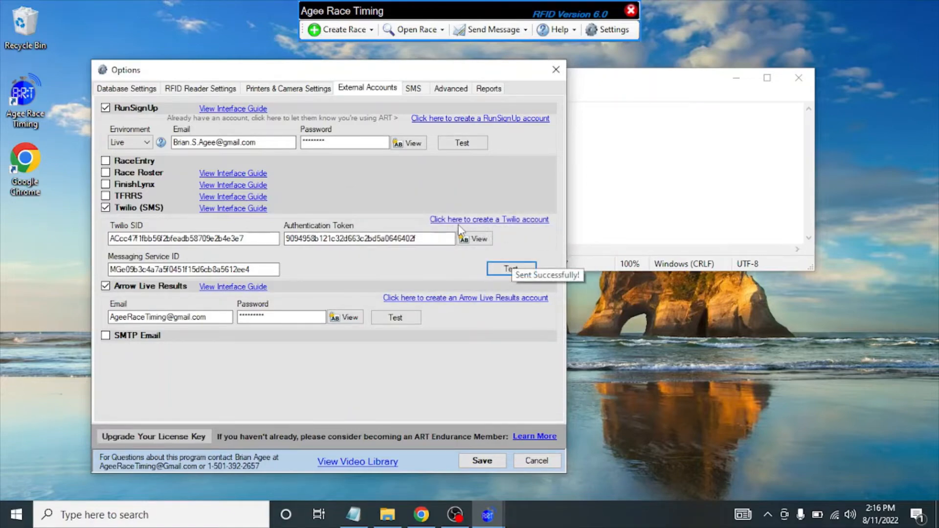
pyautogui.click(420, 515)
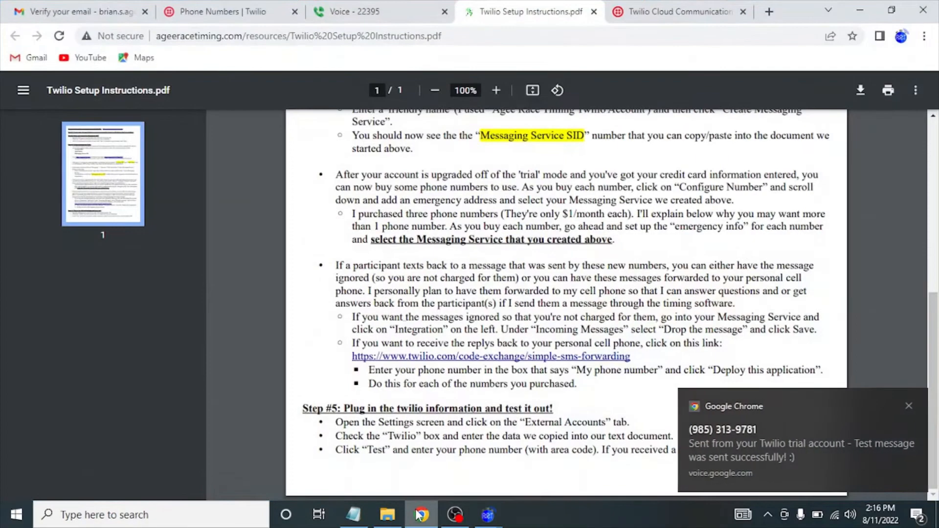
pyautogui.click(771, 438)
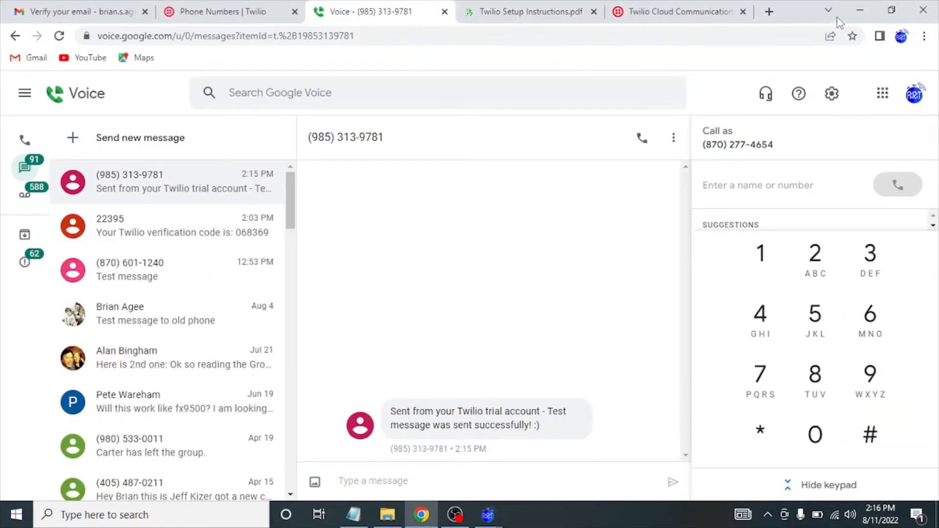
pyautogui.click(860, 10)
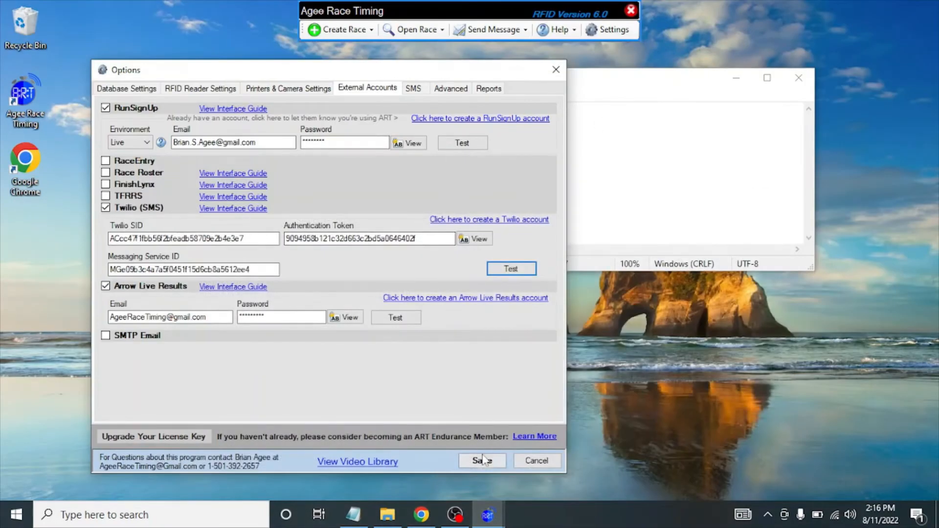
# Save the Twilio settings, then test the Arrow Live Results connection under External Accounts.
pyautogui.click(483, 460)
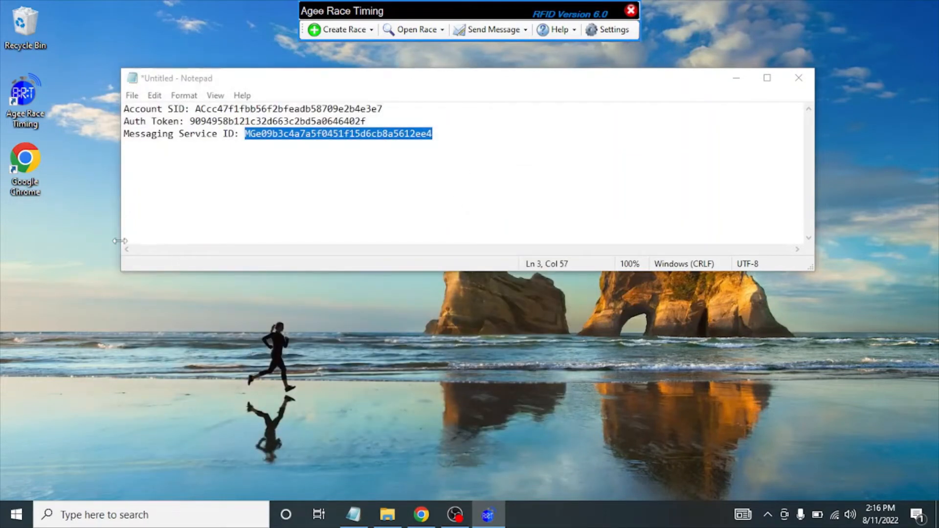
pyautogui.click(598, 30)
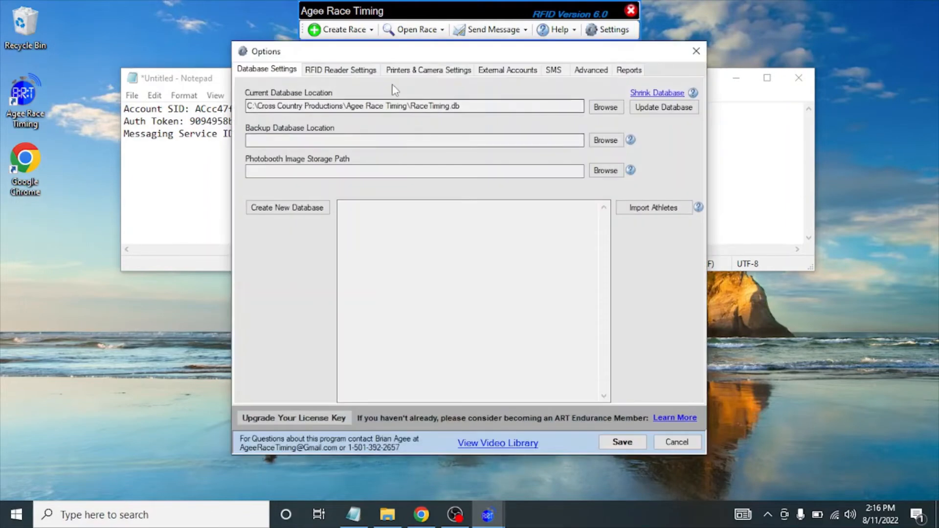
pyautogui.click(514, 71)
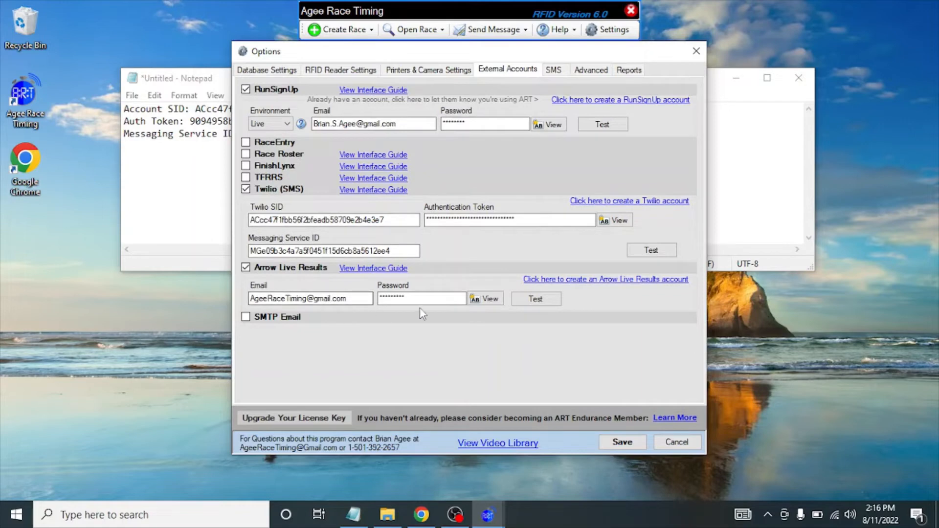
pyautogui.click(533, 301)
pyautogui.click(504, 306)
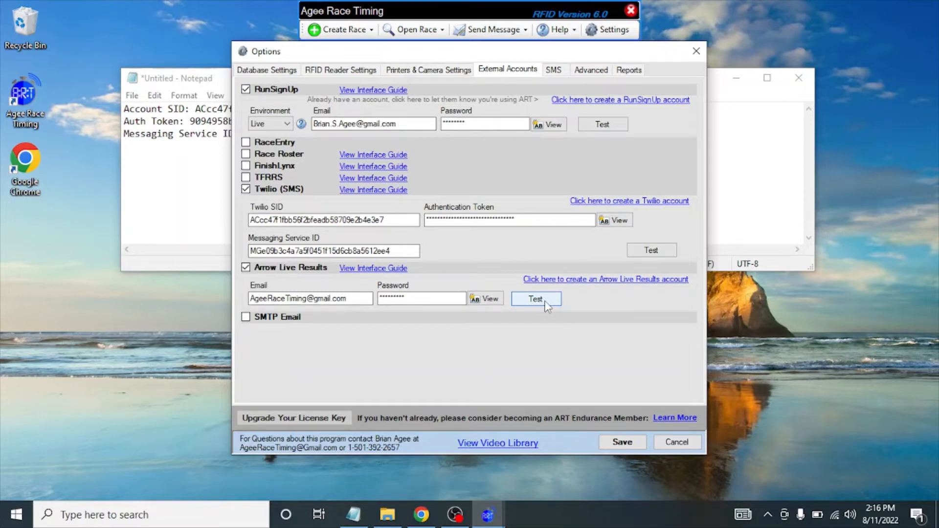
# Close Settings, shrink the Chrome window, and open the RSU Race Day Tools Test race.
pyautogui.click(620, 443)
pyautogui.click(423, 30)
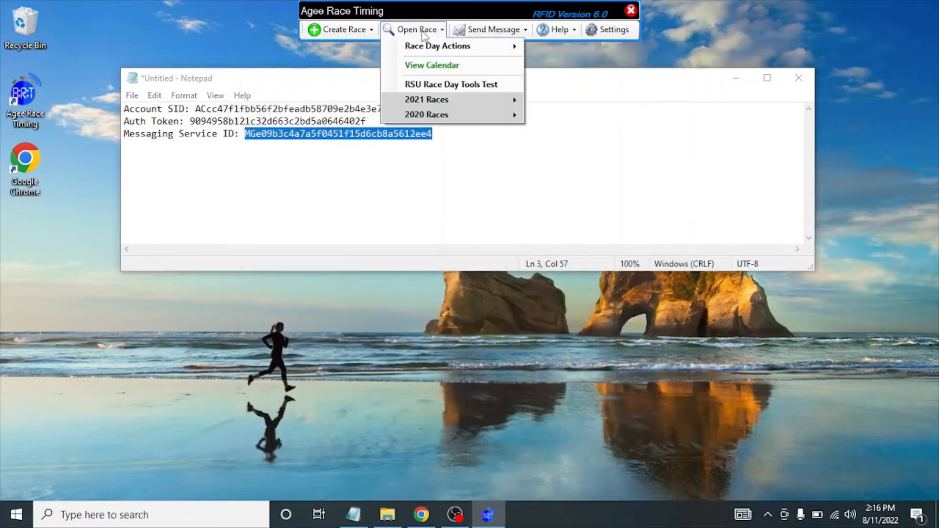
pyautogui.click(420, 515)
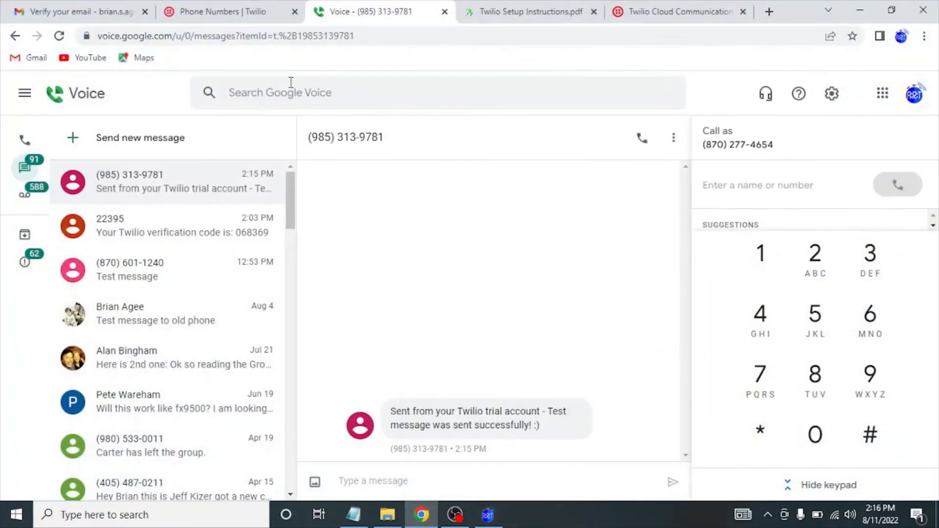
pyautogui.moveTo(783, 11); pyautogui.dragTo(595, 30)
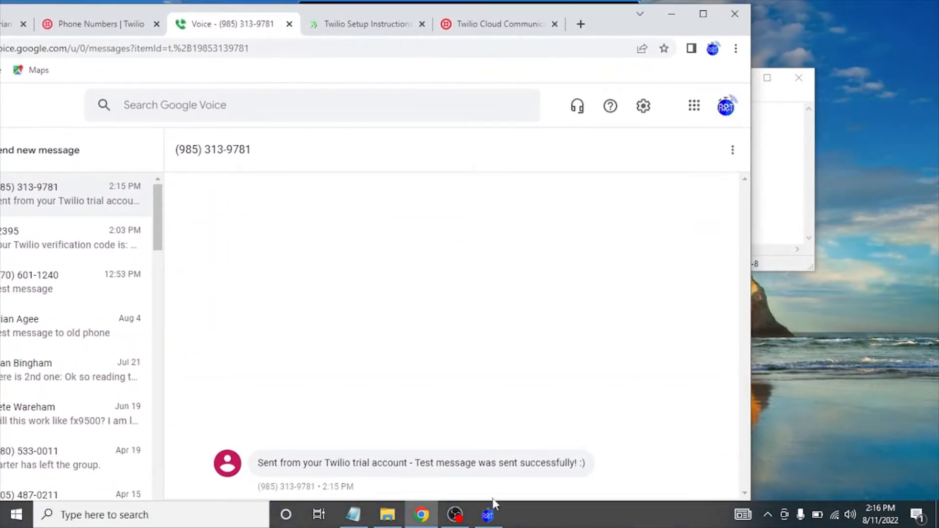
pyautogui.click(487, 515)
pyautogui.click(440, 28)
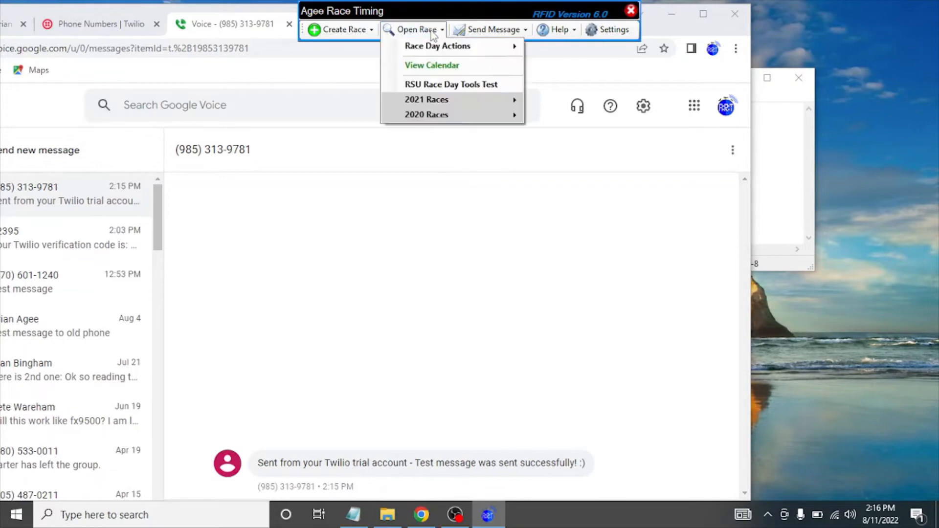
pyautogui.click(442, 84)
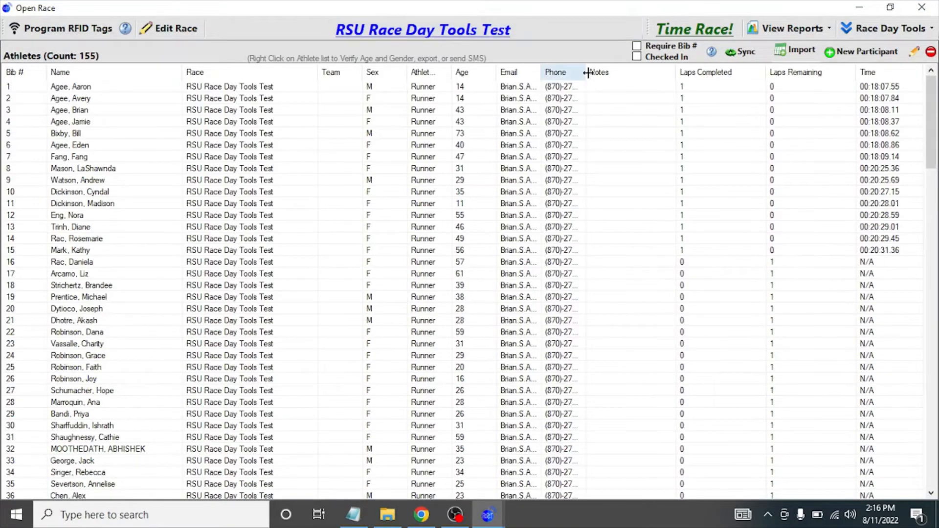
# Widen the Phone column, then start a new participant, entering a last name and picking a matching past athlete.
pyautogui.doubleClick(588, 73)
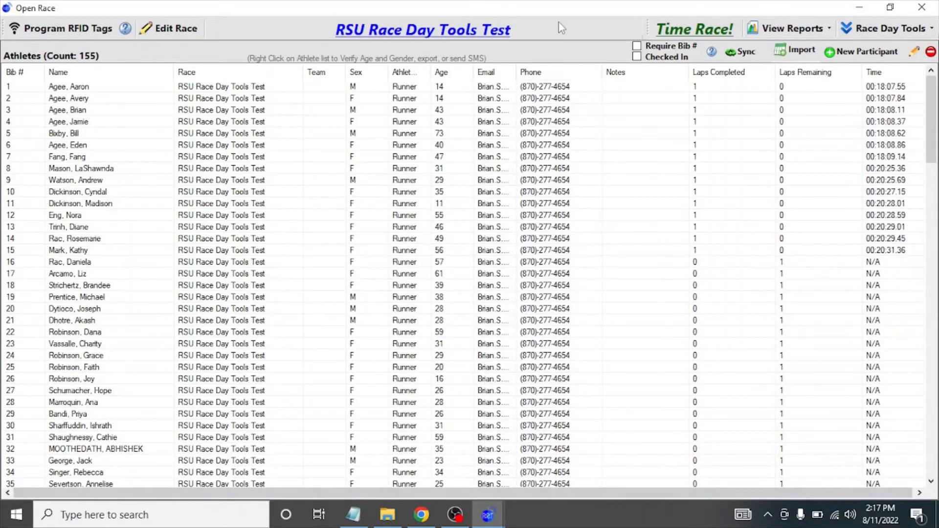
pyautogui.click(854, 54)
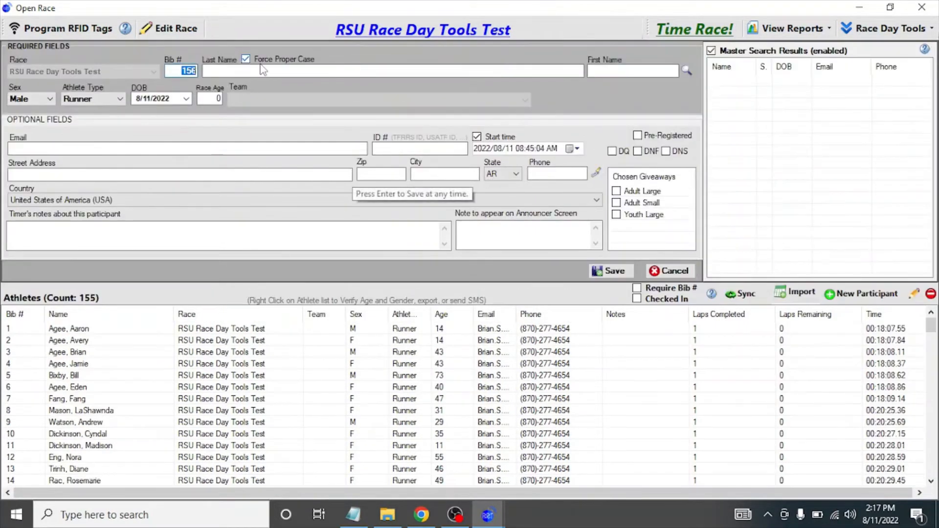
pyautogui.write('agee')
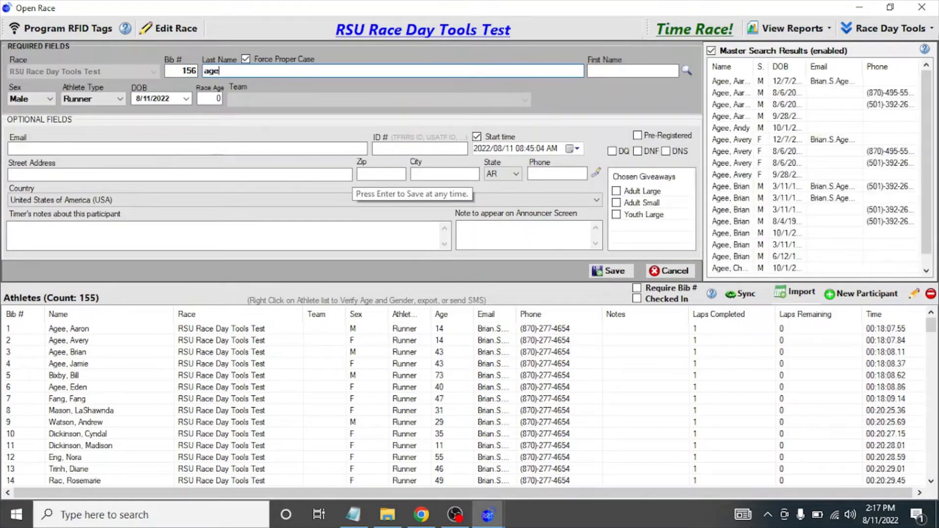
pyautogui.click(747, 96)
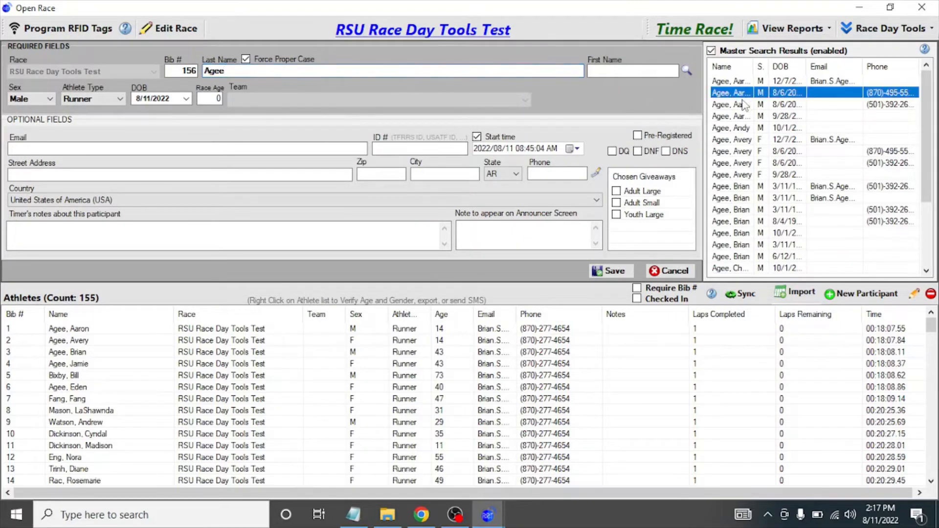
pyautogui.click(747, 105)
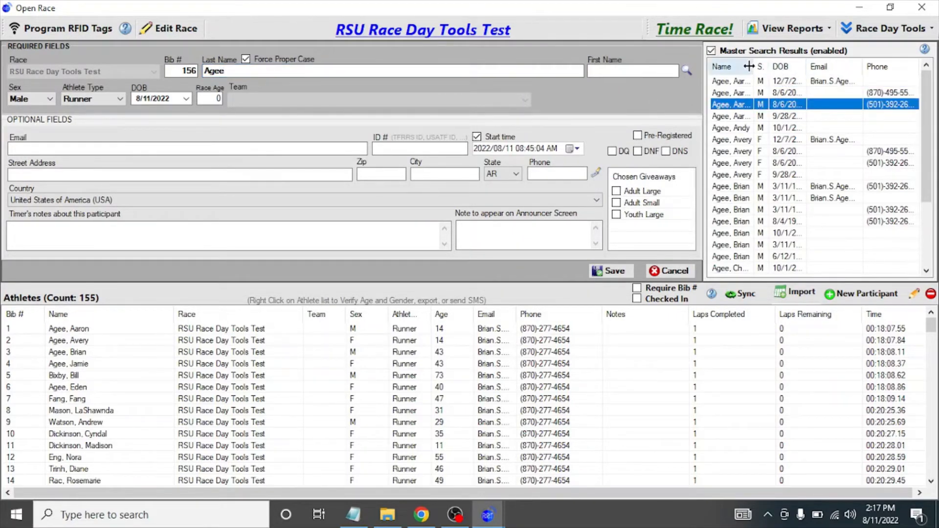
# Discard the unfinished participant entry and select the athletes in rows 5 through 25.
pyautogui.moveTo(754, 70); pyautogui.dragTo(809, 64)
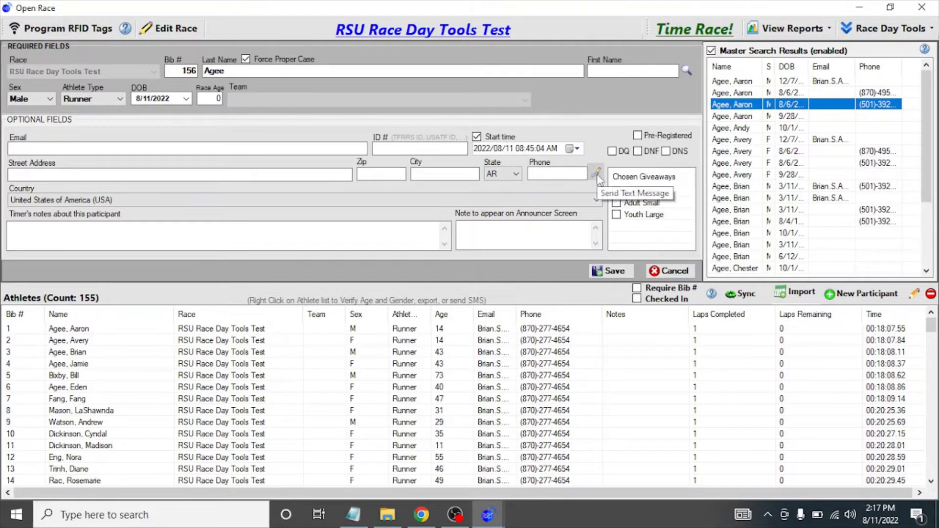
pyautogui.click(669, 270)
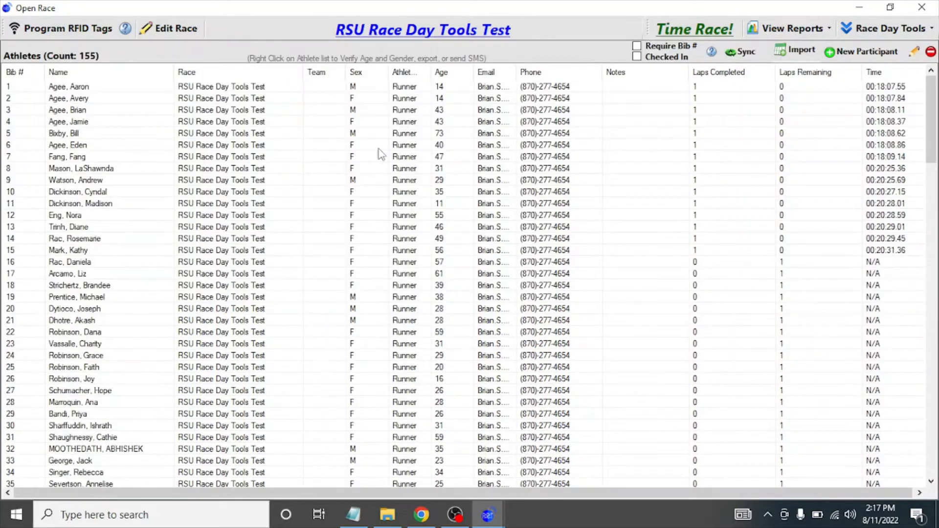
pyautogui.click(338, 136)
pyautogui.keyDown('shift'); pyautogui.click(277, 368); pyautogui.keyUp('shift')
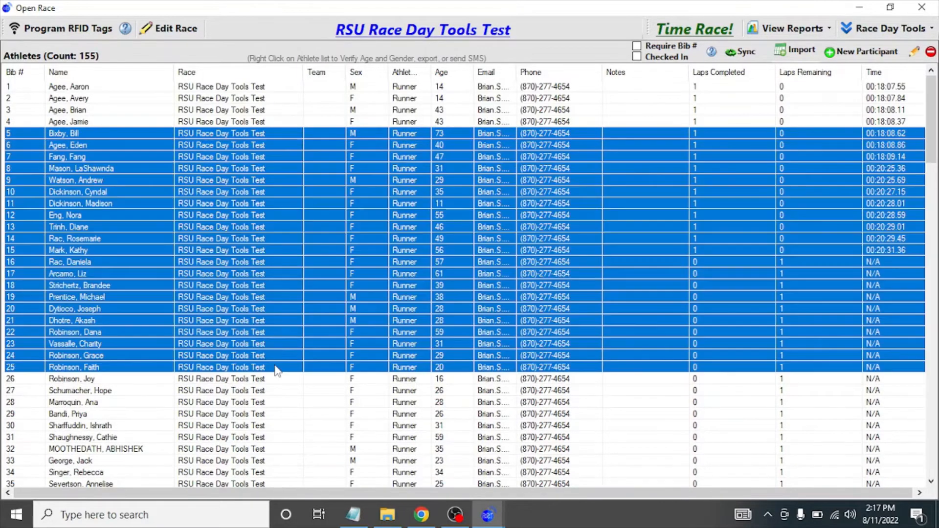
# Review the selected athletes' actions menu, then dock the athlete list window on the right half.
pyautogui.rightClick(287, 293)
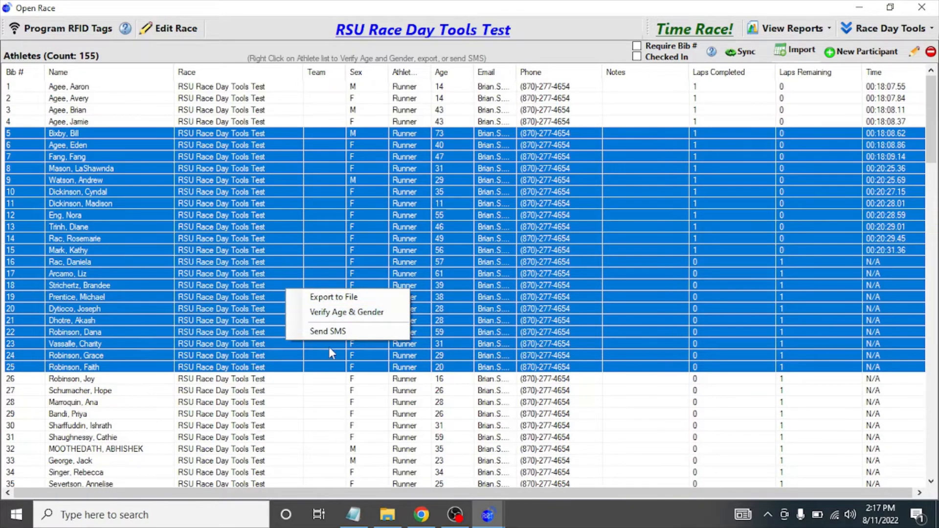
pyautogui.click(421, 111)
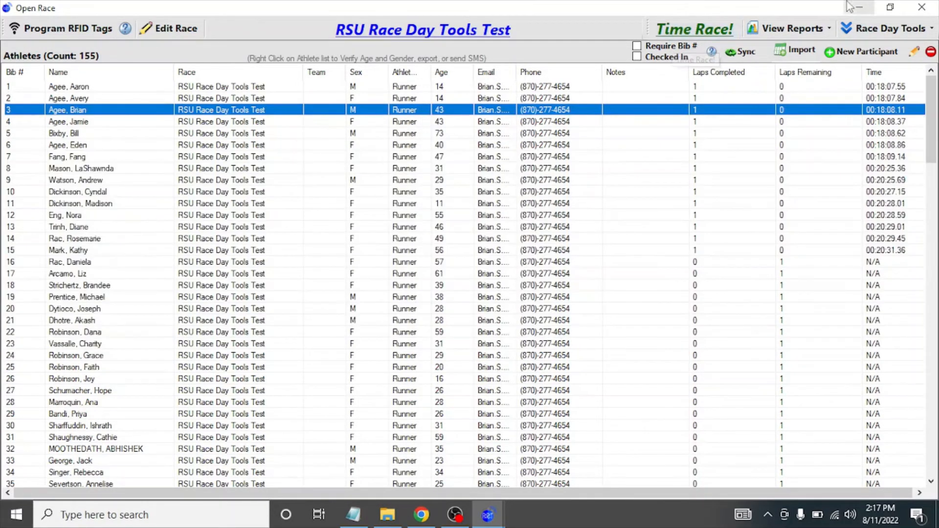
pyautogui.click(892, 9)
pyautogui.moveTo(482, 14); pyautogui.dragTo(938, 49)
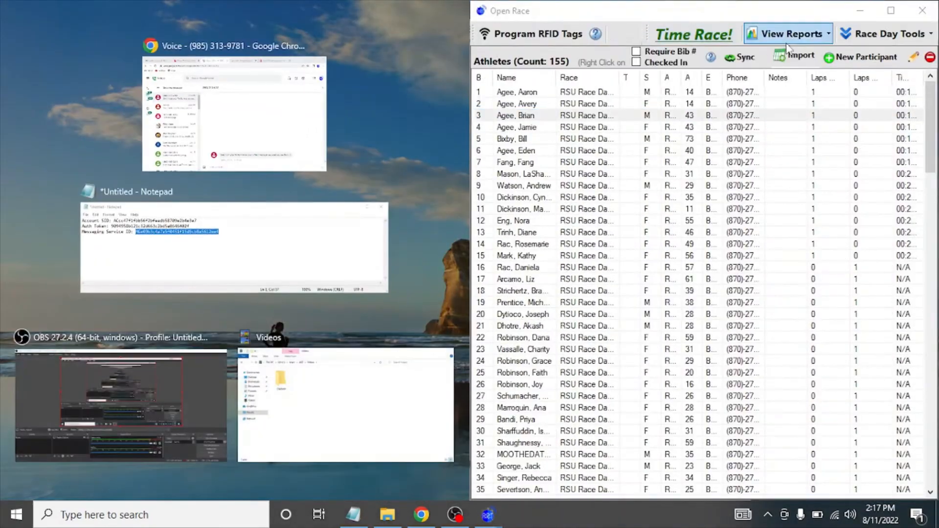
# Open the Time Race! screen snapped right, with Google Voice on the left half.
pyautogui.click(694, 28)
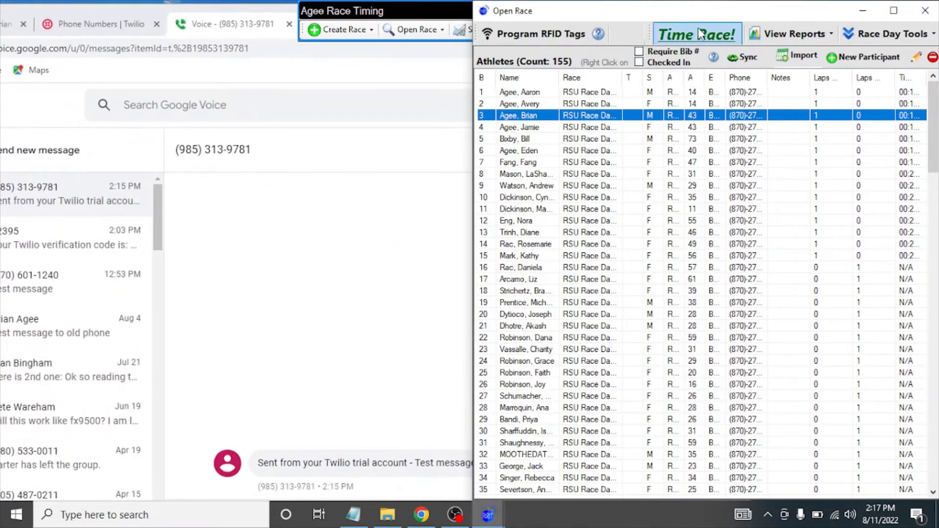
pyautogui.click(699, 28)
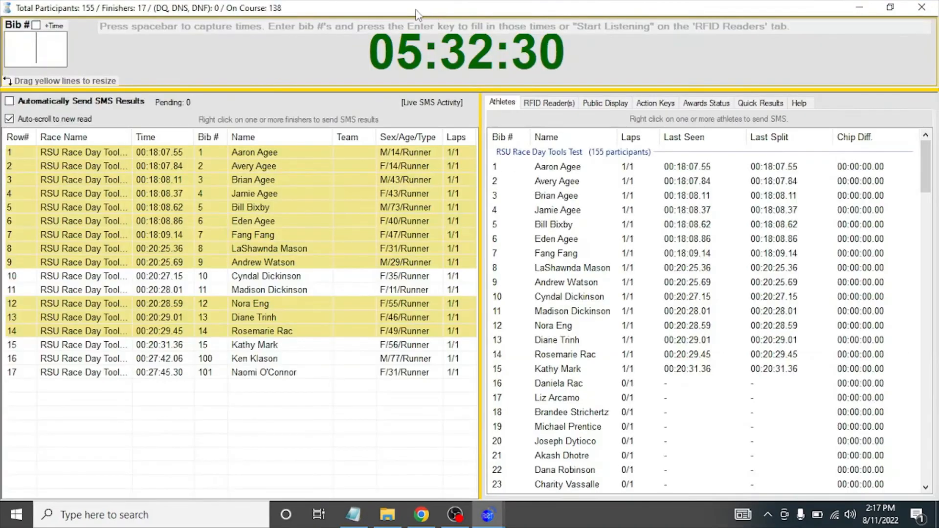
pyautogui.press('super+Right')
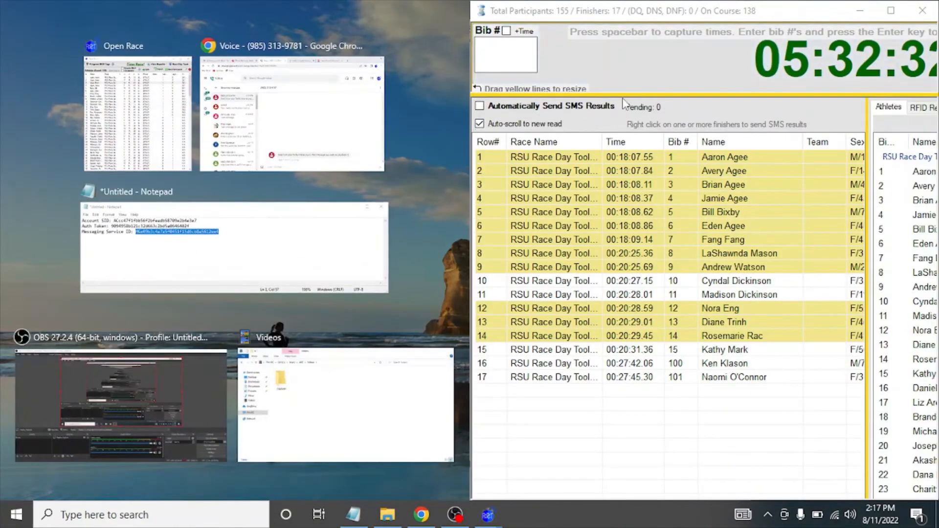
pyautogui.click(578, 157)
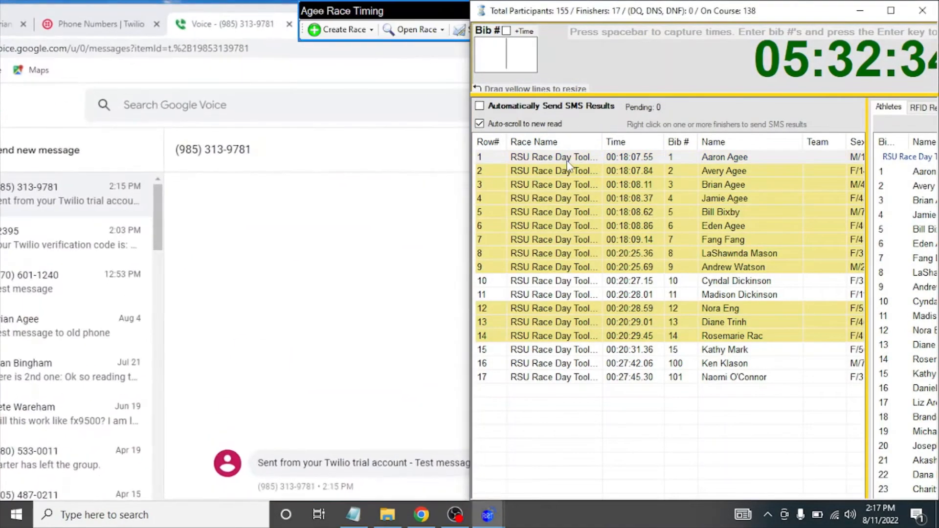
# Preview the finishers' actions and toggle Automatically Send SMS Results on, then off again.
pyautogui.keyDown('shift'); pyautogui.click(545, 335); pyautogui.keyUp('shift')
pyautogui.rightClick(544, 336)
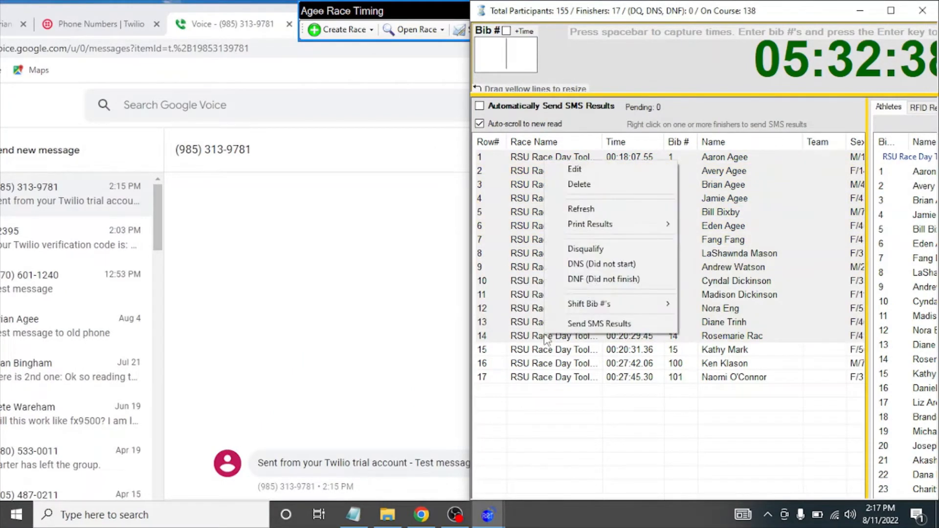
pyautogui.click(533, 215)
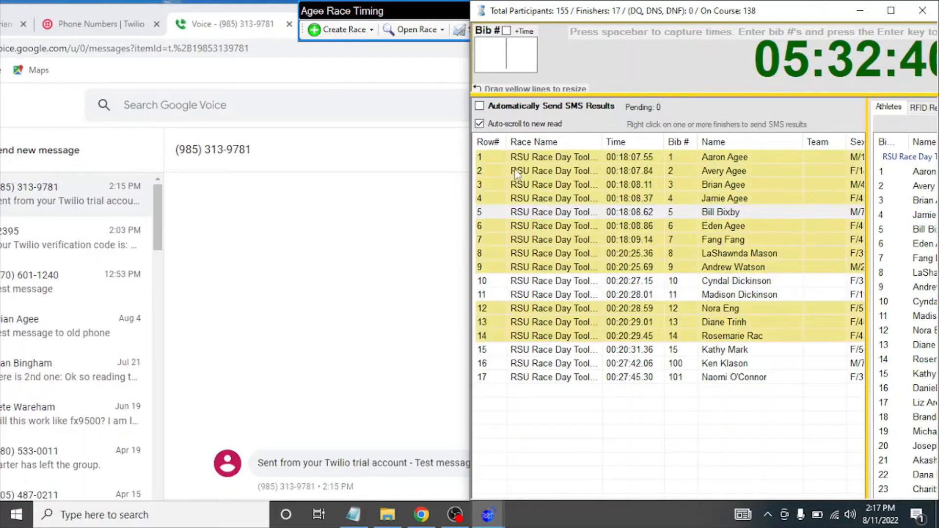
pyautogui.click(480, 106)
pyautogui.click(480, 106)
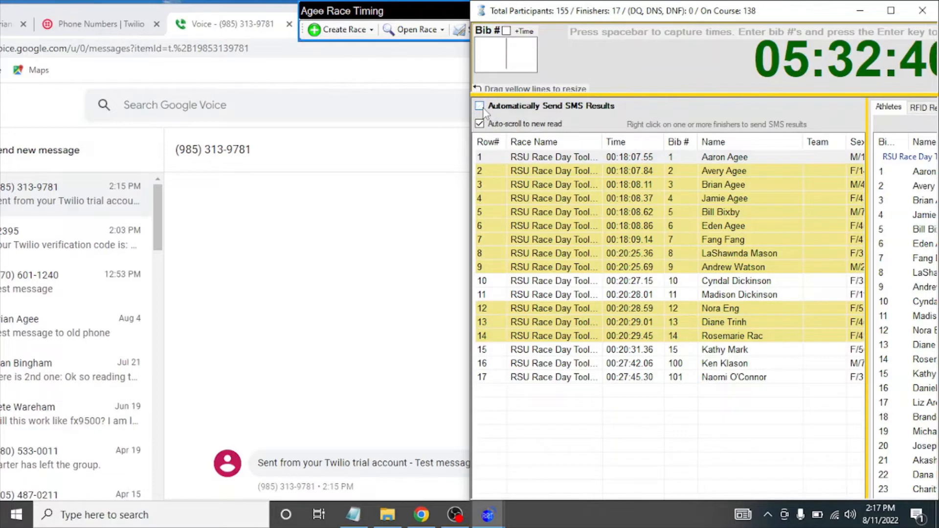
pyautogui.rightClick(569, 380)
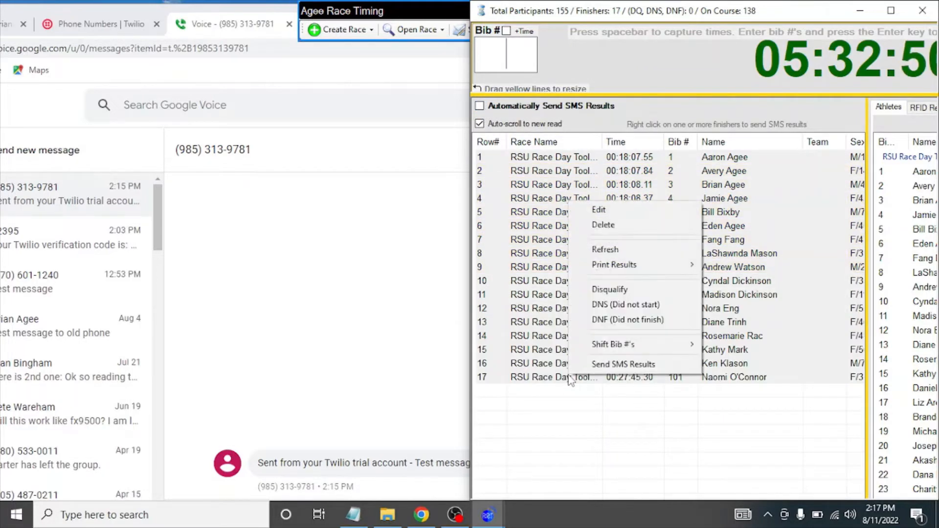
# Delete all finish times and restart the race, acknowledging the RaceTiming.db backup.
pyautogui.click(627, 230)
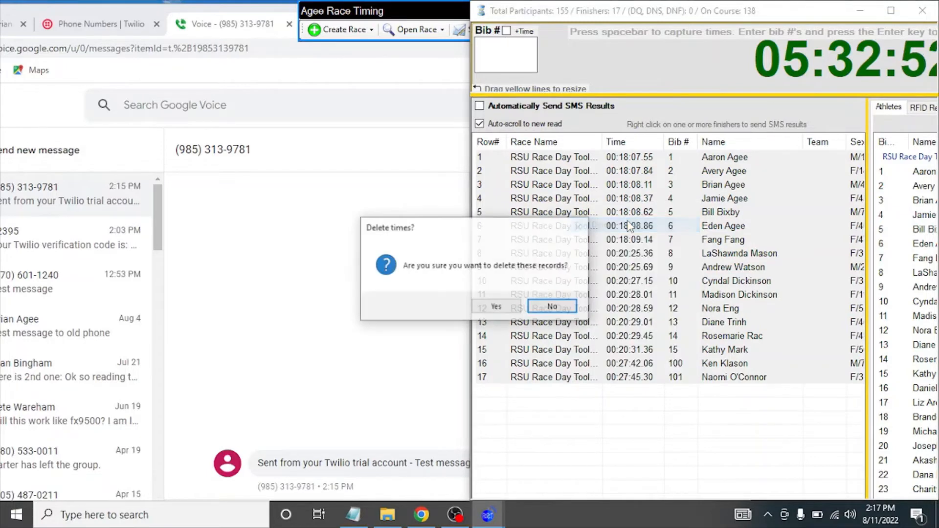
pyautogui.click(551, 310)
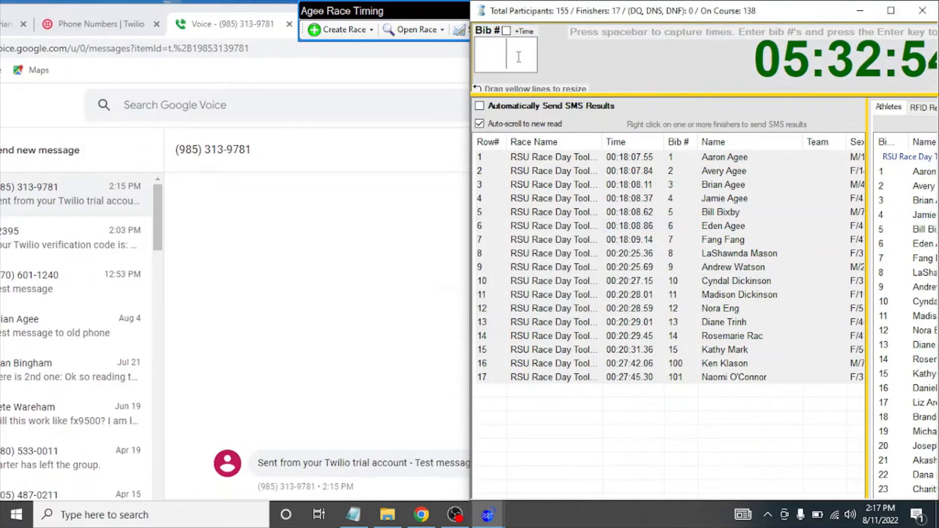
pyautogui.hotkey('ctrl', 'r')
pyautogui.press('y')
pyautogui.press('y')
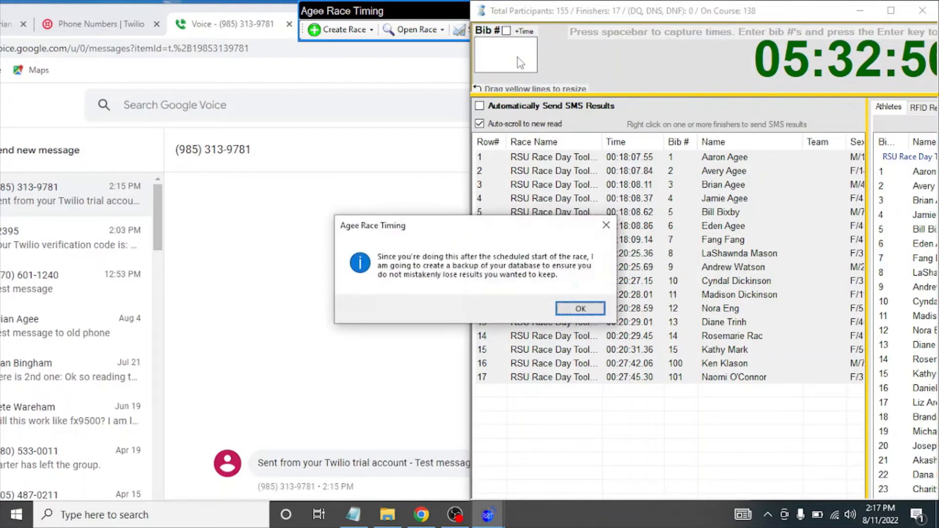
pyautogui.click(583, 314)
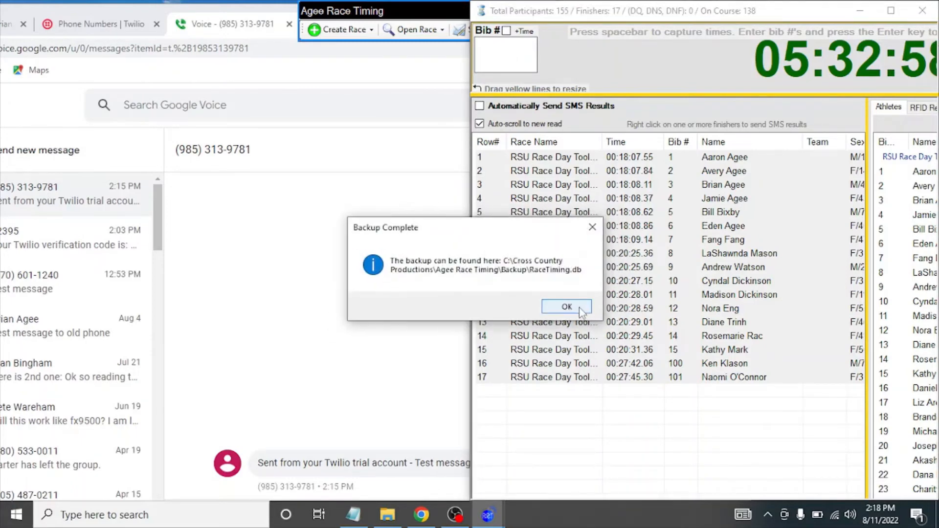
pyautogui.click(583, 311)
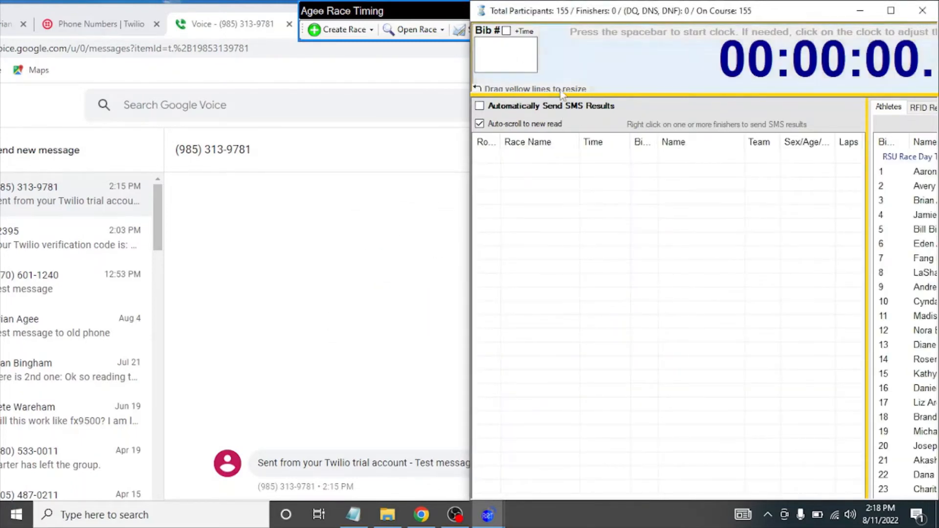
# Adjust the yellow splitter and start the race clock from the bib entry box.
pyautogui.moveTo(567, 94); pyautogui.dragTo(582, 137)
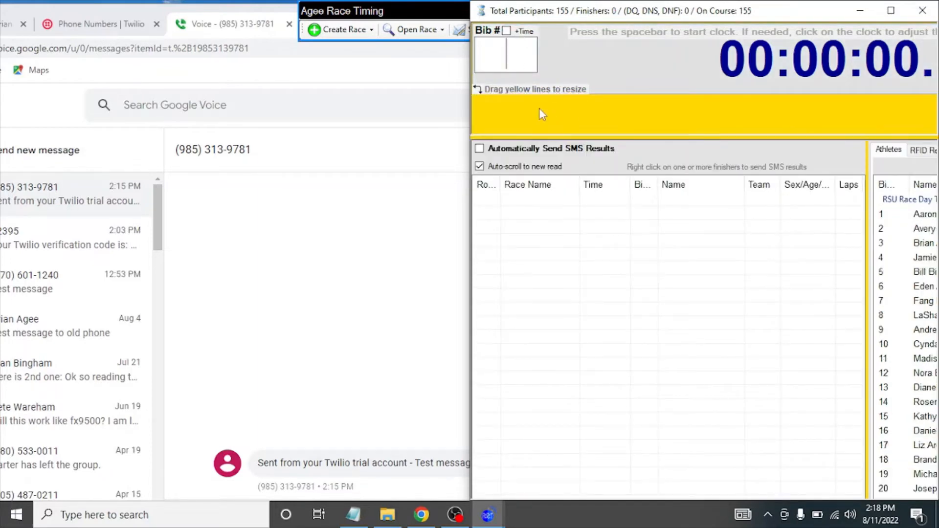
pyautogui.moveTo(540, 135); pyautogui.dragTo(539, 95)
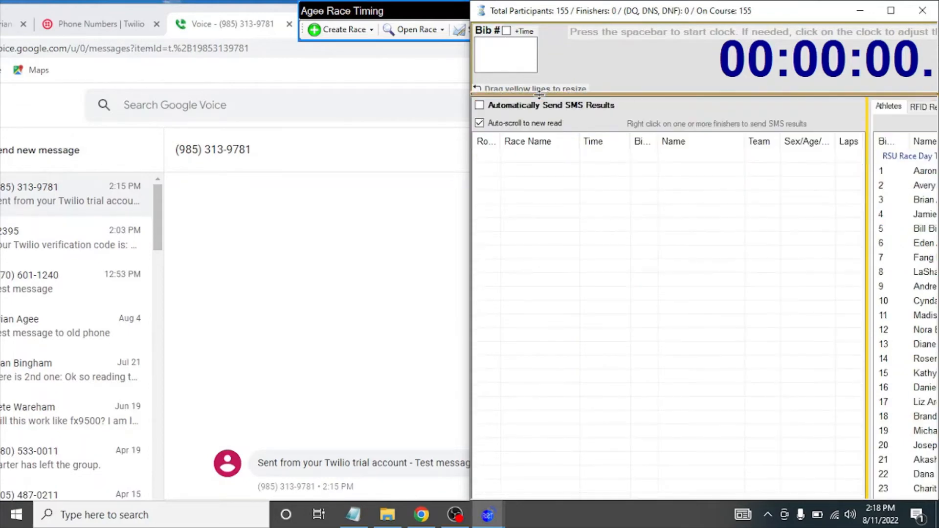
pyautogui.click(524, 58)
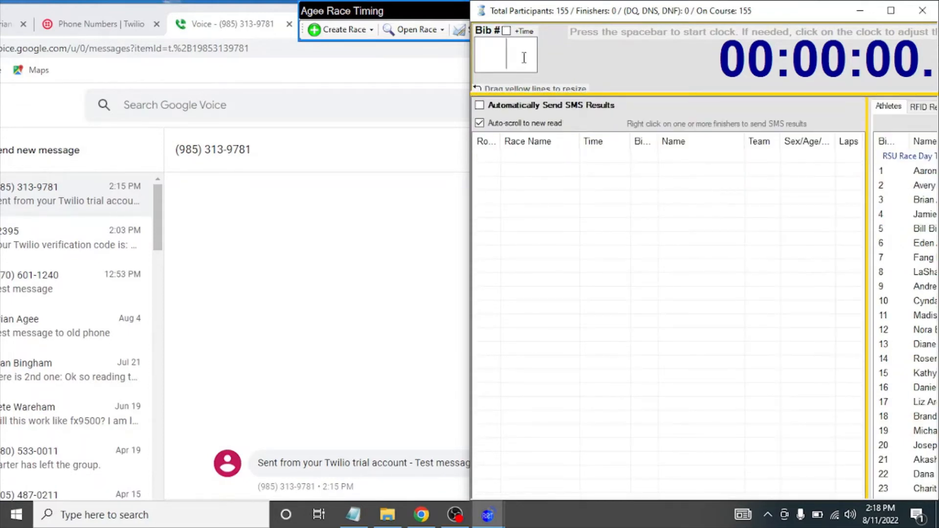
pyautogui.press('space')
# Raise the race clock's minutes to about 17 and save the new time.
pyautogui.click(600, 74)
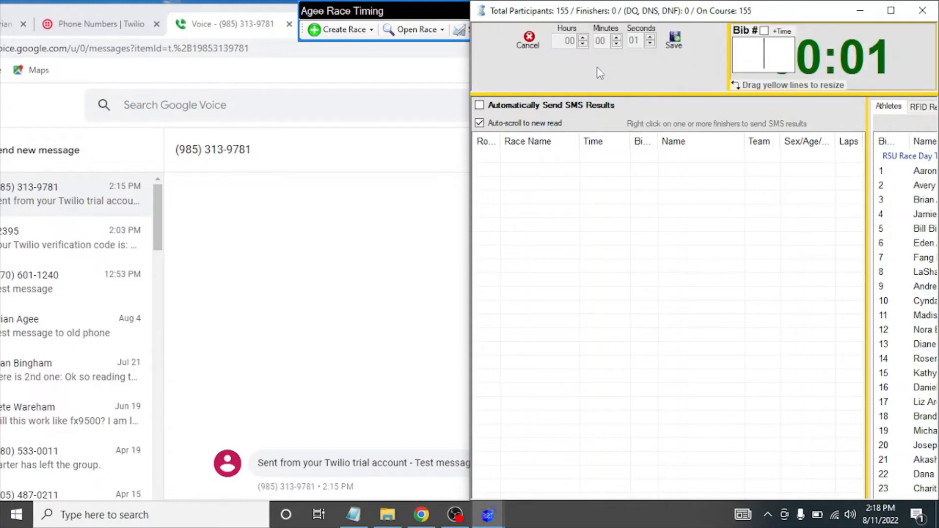
pyautogui.click(615, 39)
pyautogui.click(617, 38)
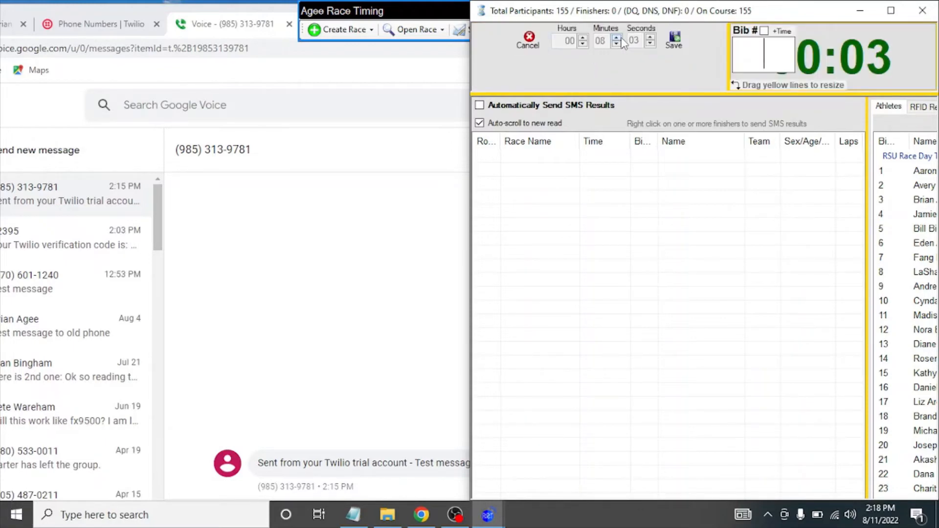
pyautogui.click(616, 38)
pyautogui.click(674, 40)
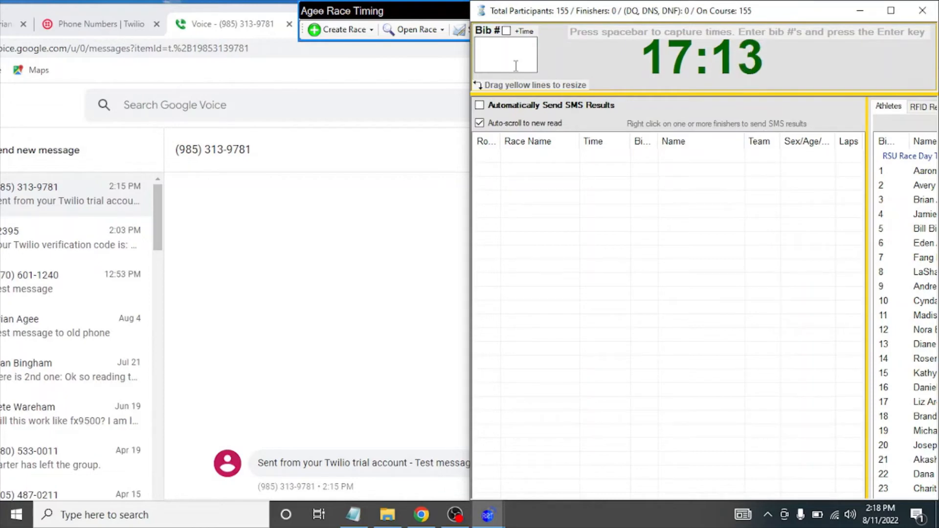
# Record bibs 1–5 as finishers and send SMS results to all five.
pyautogui.write('1')
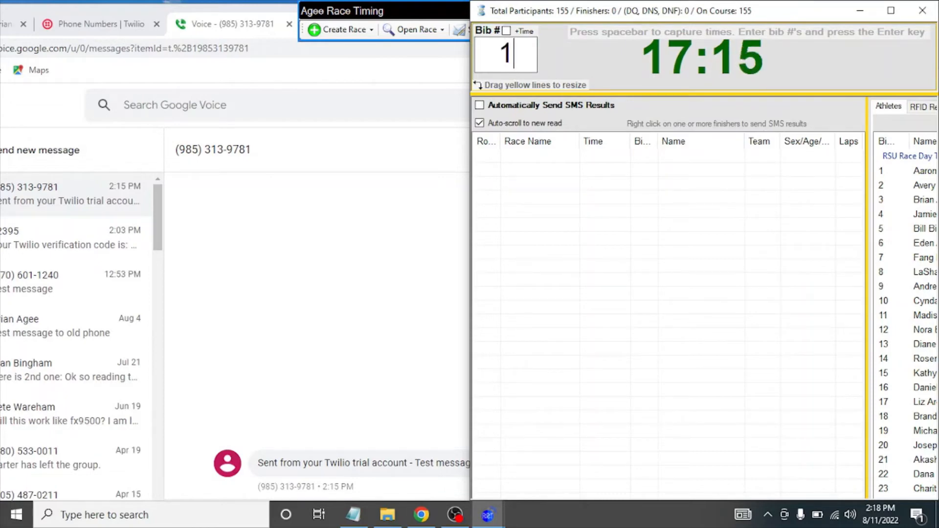
pyautogui.write(' 2 3 4 5')
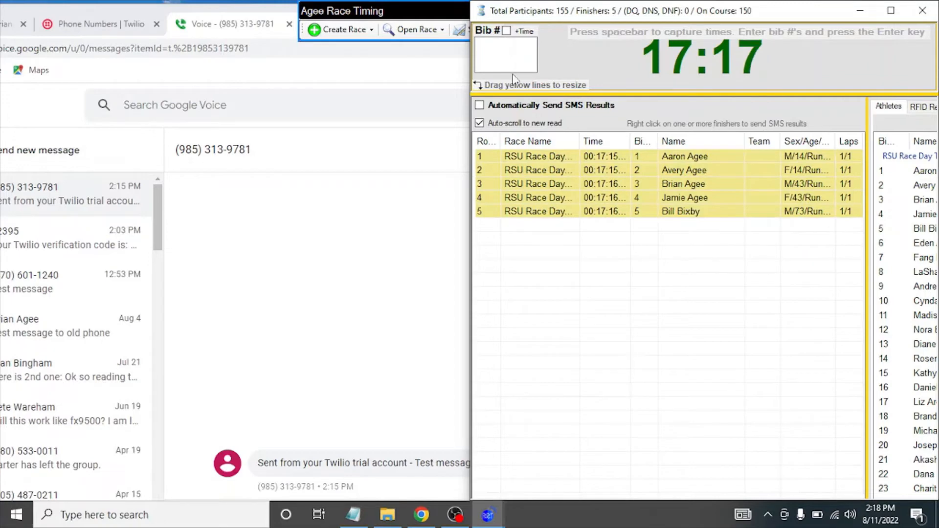
pyautogui.click(538, 159)
pyautogui.keyDown('shift'); pyautogui.click(531, 211); pyautogui.keyUp('shift')
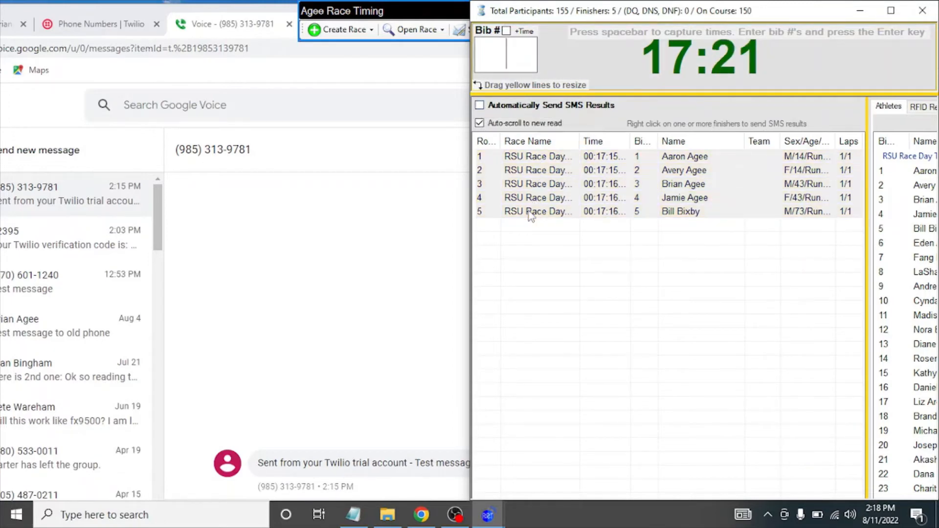
pyautogui.rightClick(529, 211)
pyautogui.click(583, 374)
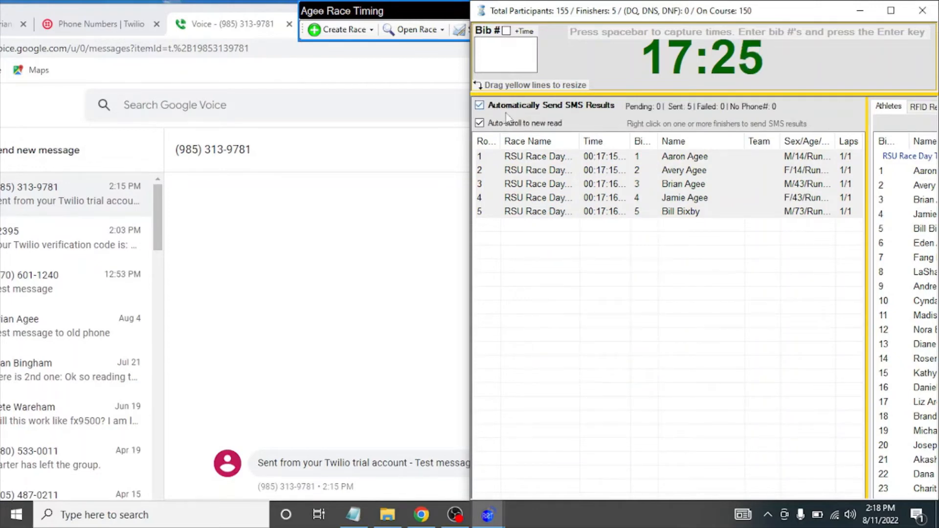
# Turn on Automatically Send SMS Results and check the finishers' result texts in Google Voice.
pyautogui.click(507, 76)
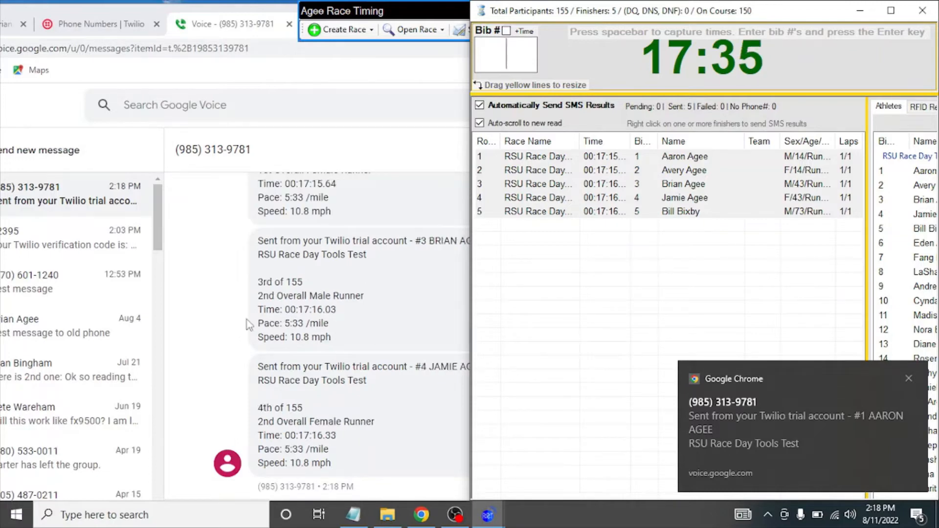
pyautogui.click(233, 322)
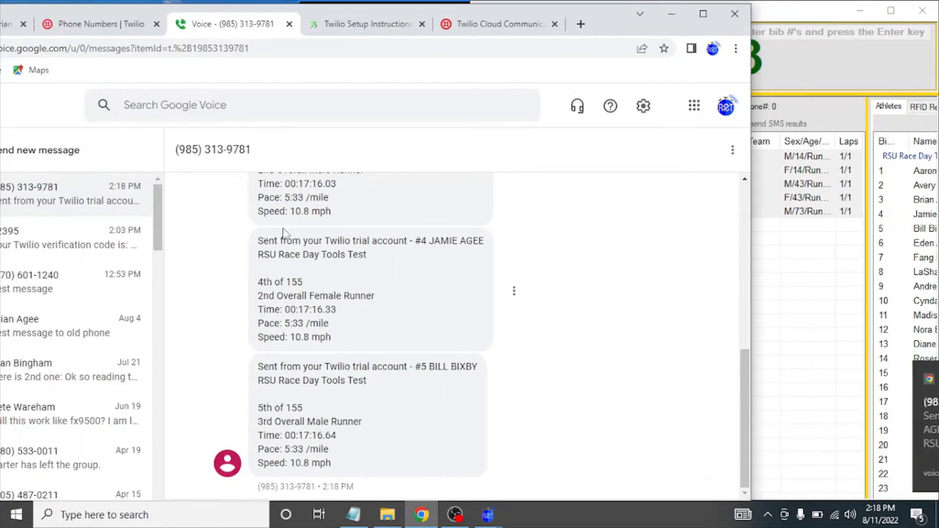
pyautogui.moveTo(416, 241); pyautogui.dragTo(411, 340)
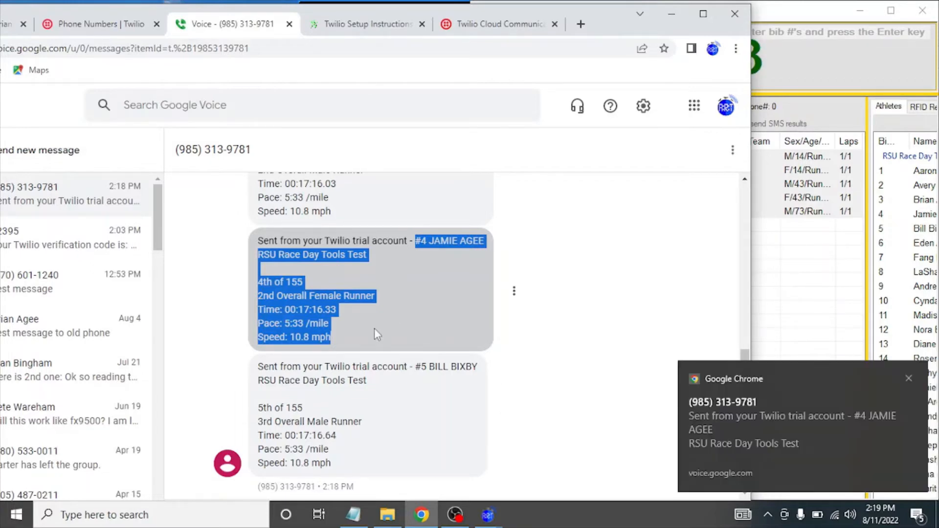
pyautogui.click(787, 281)
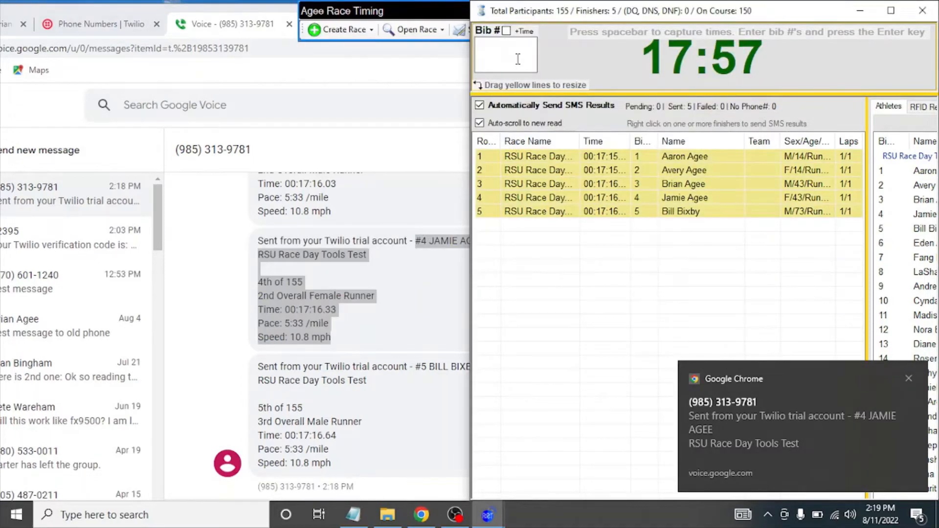
pyautogui.click(327, 349)
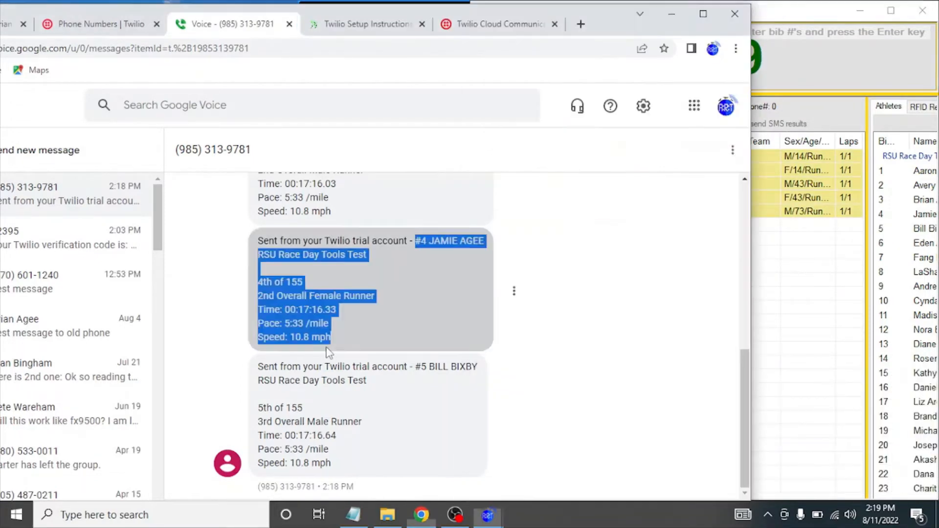
pyautogui.click(829, 333)
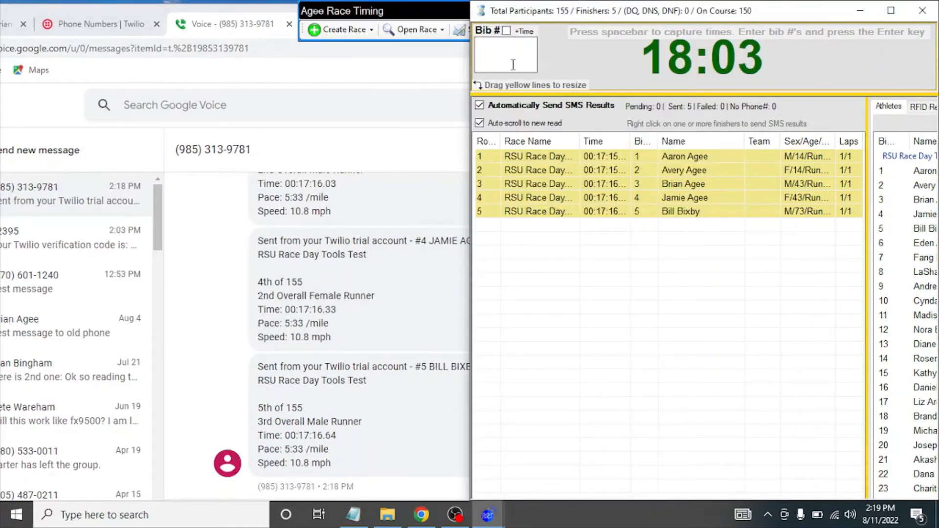
# Enter bibs 6, 7, 8 and 9 as finishers, then view their auto-sent texts in Google Voice.
pyautogui.write('6')
pyautogui.press('Return')
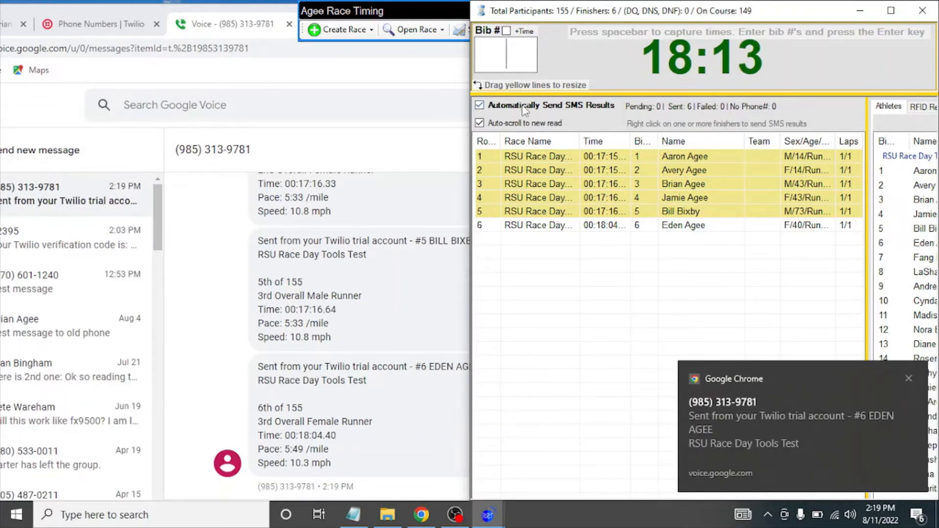
pyautogui.write('7')
pyautogui.press('Return')
pyautogui.write('8')
pyautogui.press('Return')
pyautogui.write('9')
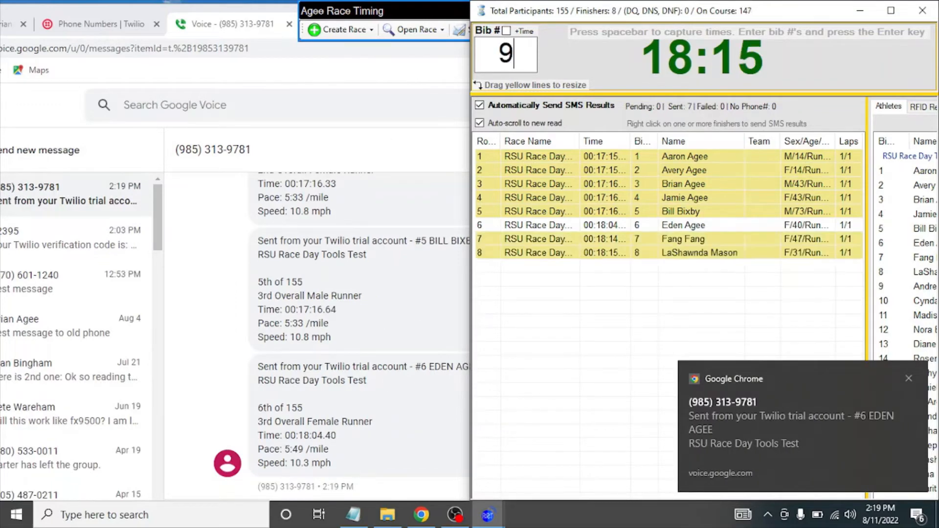
pyautogui.press('Return')
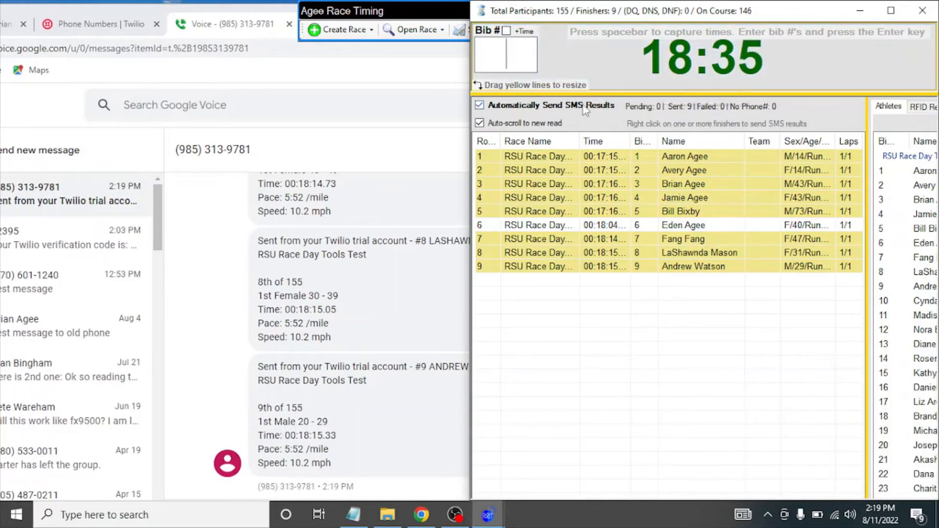
pyautogui.click(309, 487)
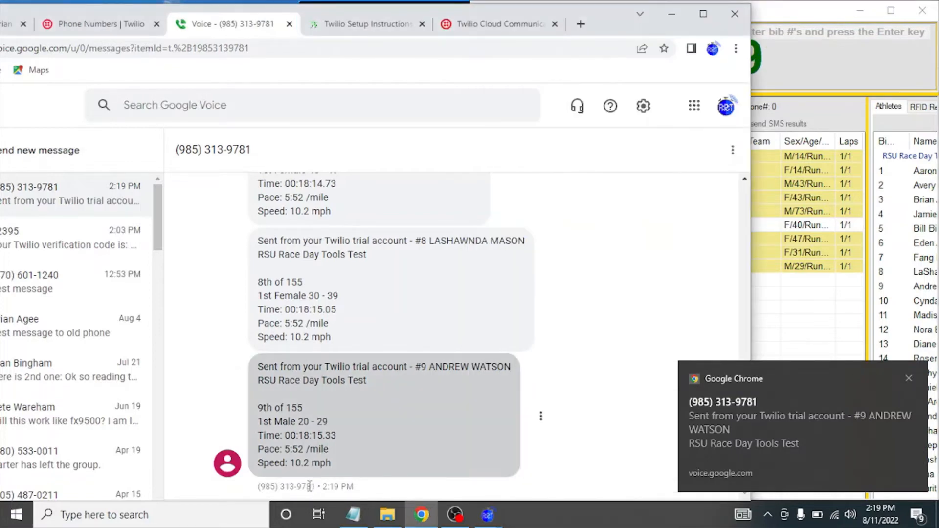
# Maximize Chrome and text 'Reply back' to the results number in Google Voice.
pyautogui.click(703, 16)
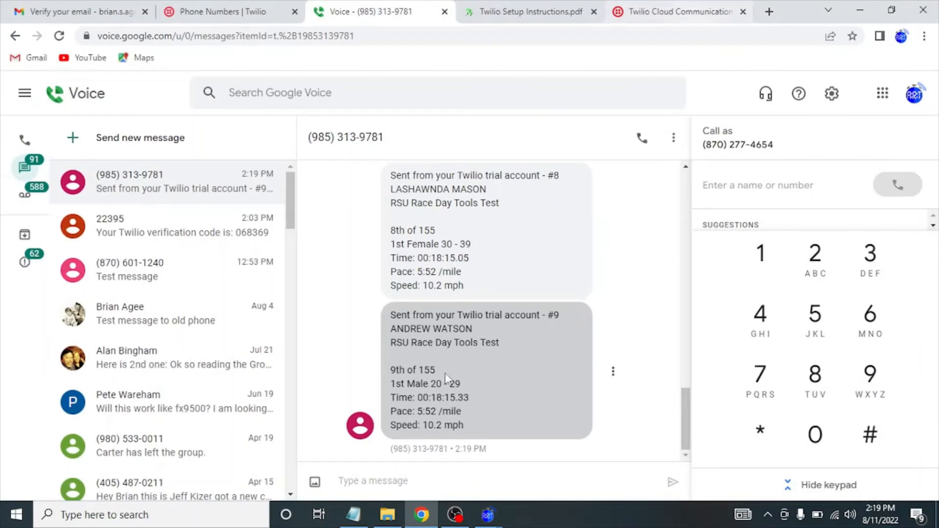
pyautogui.click(385, 484)
pyautogui.write('Reply')
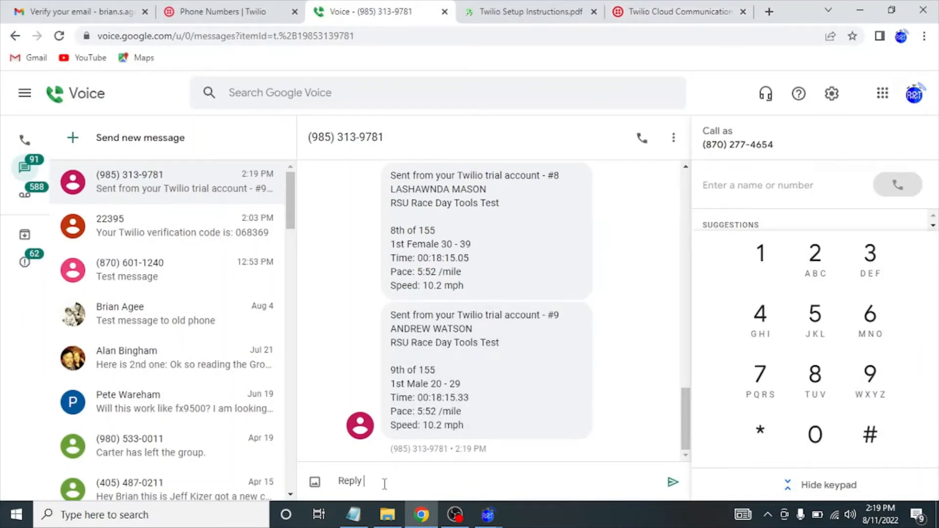
pyautogui.write(' back')
pyautogui.press('Return')
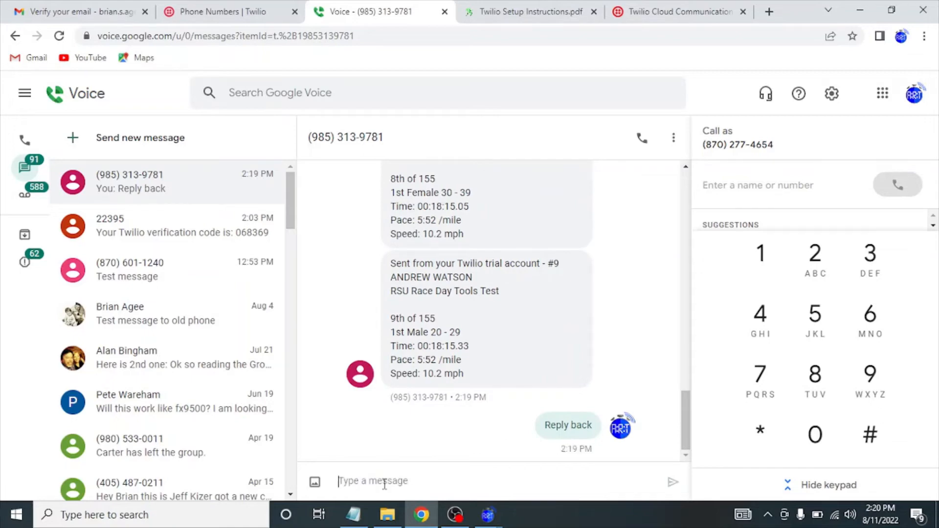
# Bring the Google Voice conversation back and switch to the Twilio Cloud Communication page.
pyautogui.click(860, 9)
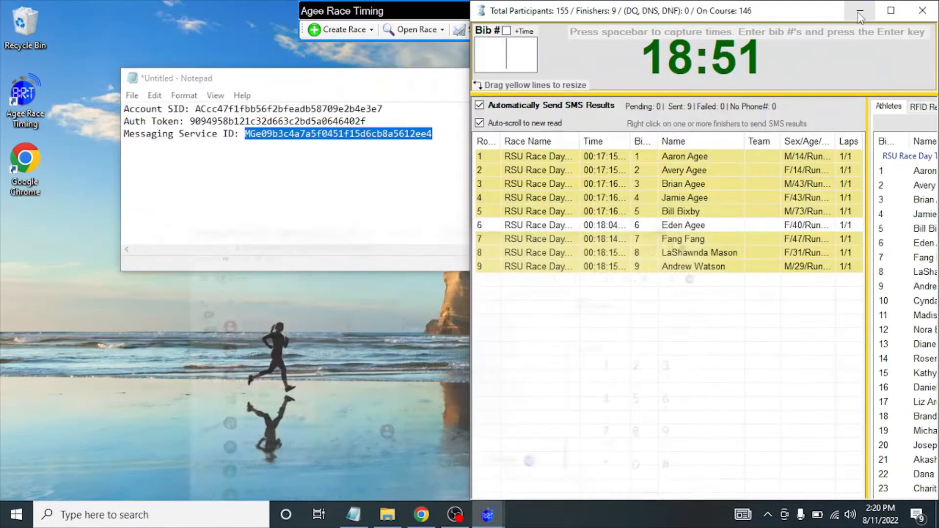
pyautogui.click(421, 515)
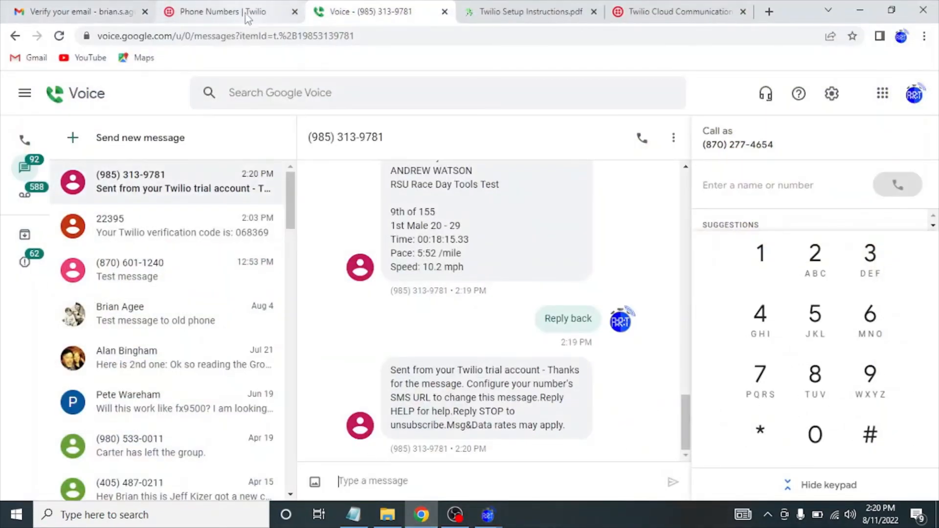
pyautogui.click(630, 14)
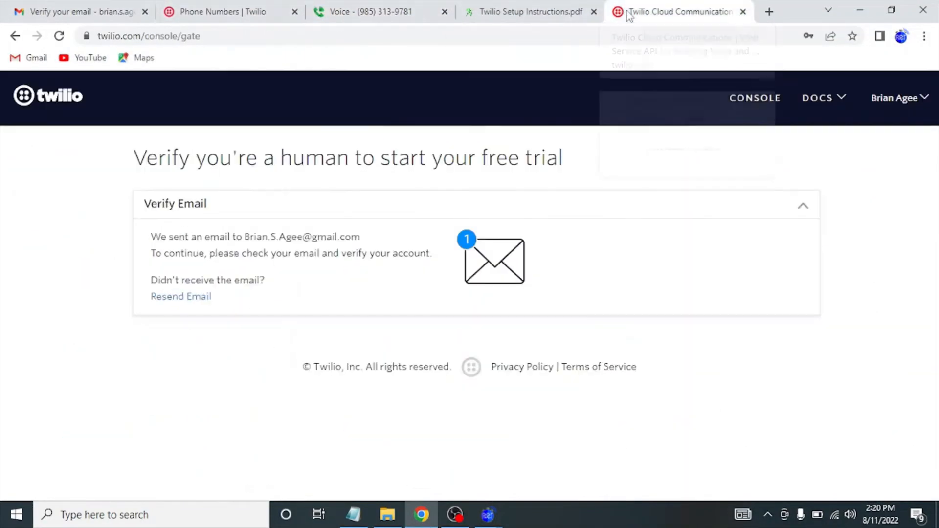
# Open Programmable Messaging Logs from the console's Monitor section.
pyautogui.click(212, 12)
pyautogui.click(109, 152)
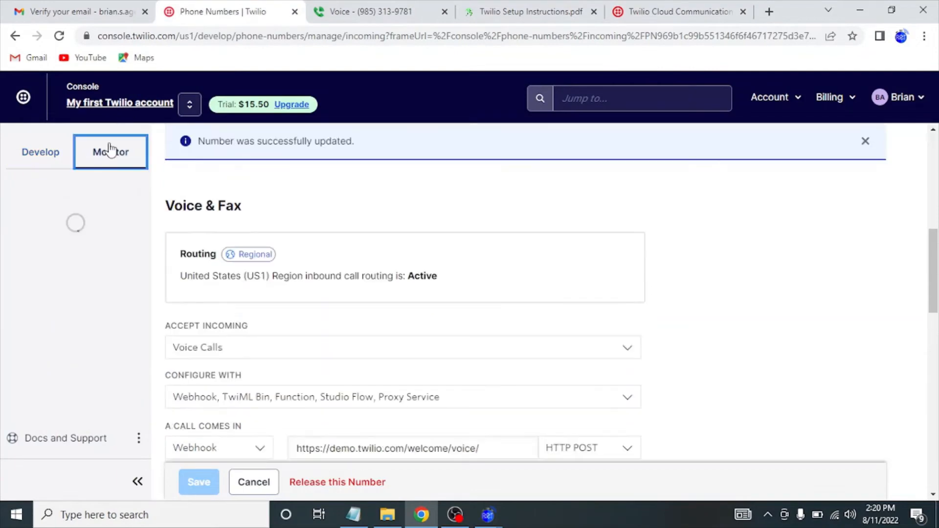
pyautogui.click(46, 204)
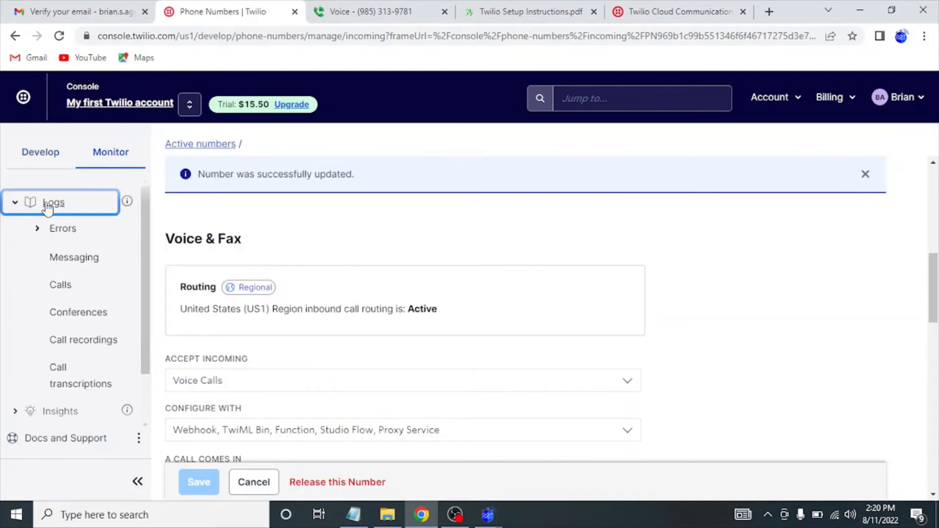
pyautogui.click(65, 262)
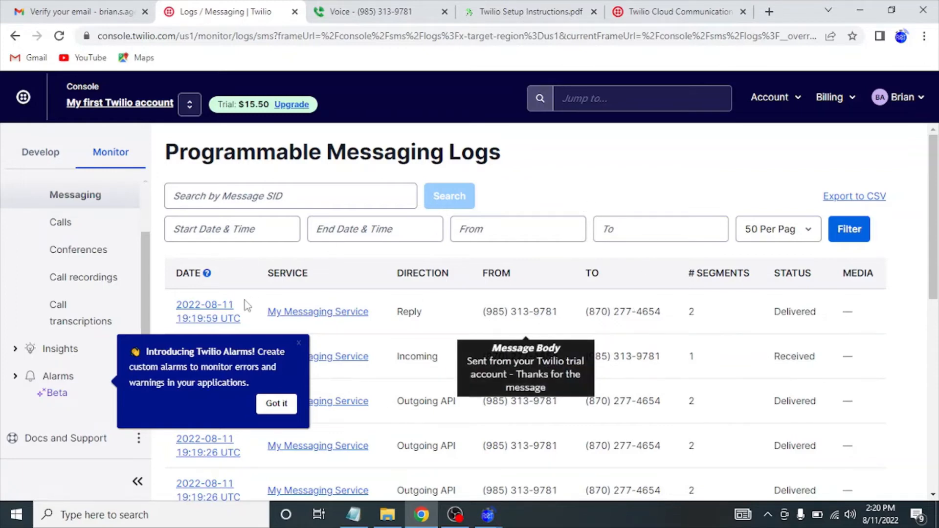
# Open and review the details of the most recent reply message.
pyautogui.click(220, 318)
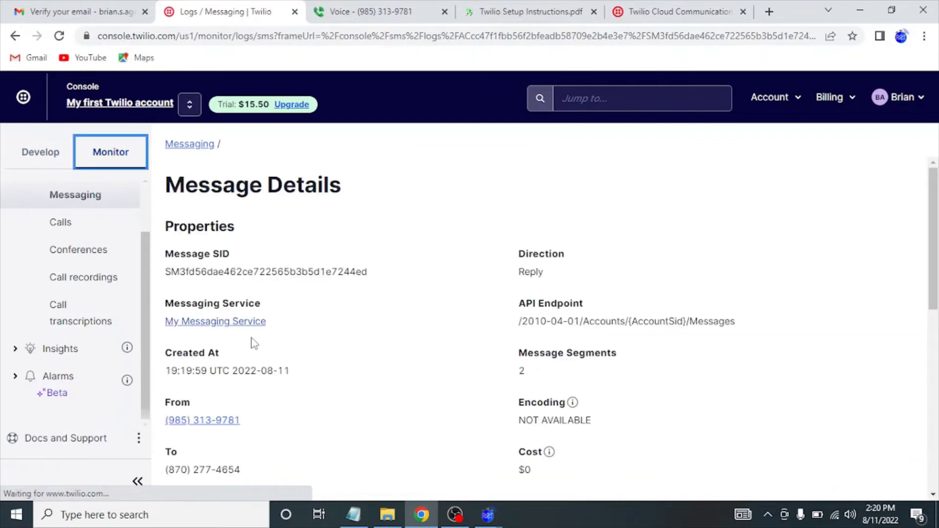
pyautogui.scroll(-2, 253, 344)
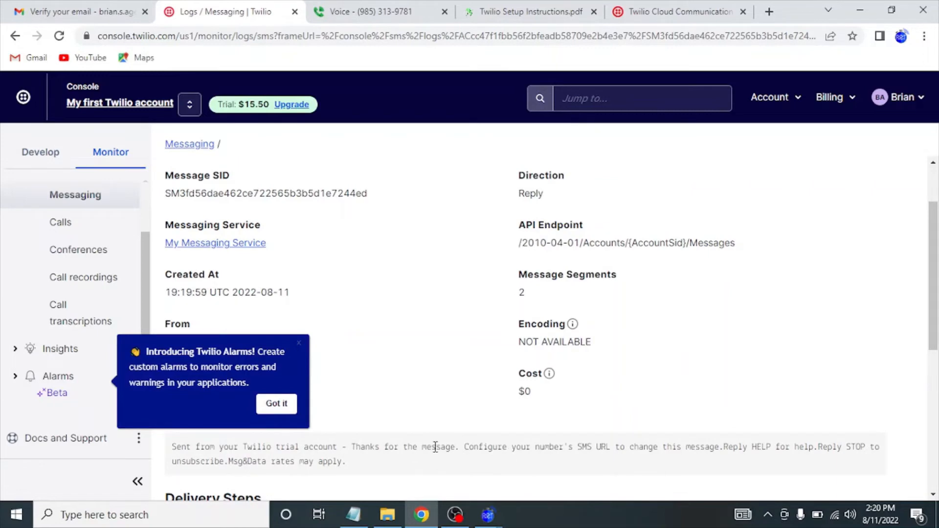
pyautogui.scroll(-6, 467, 449)
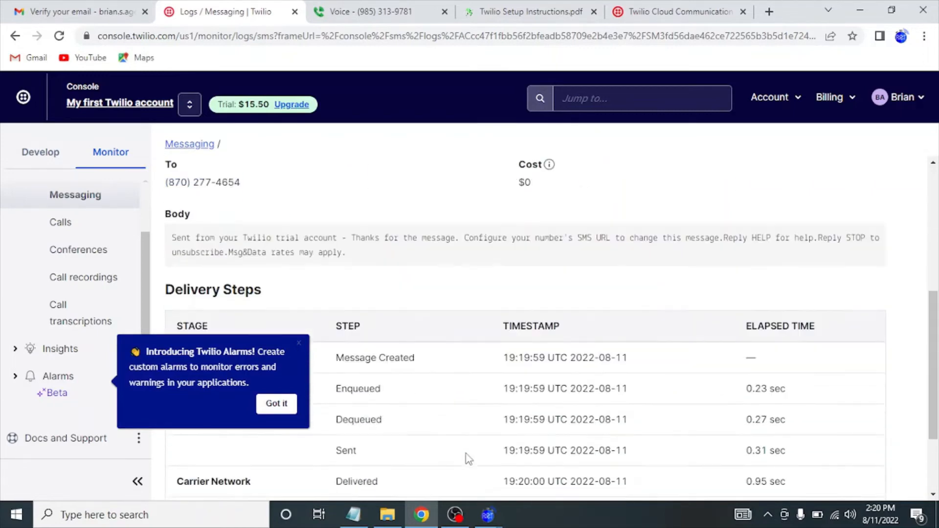
pyautogui.scroll(1, 468, 458)
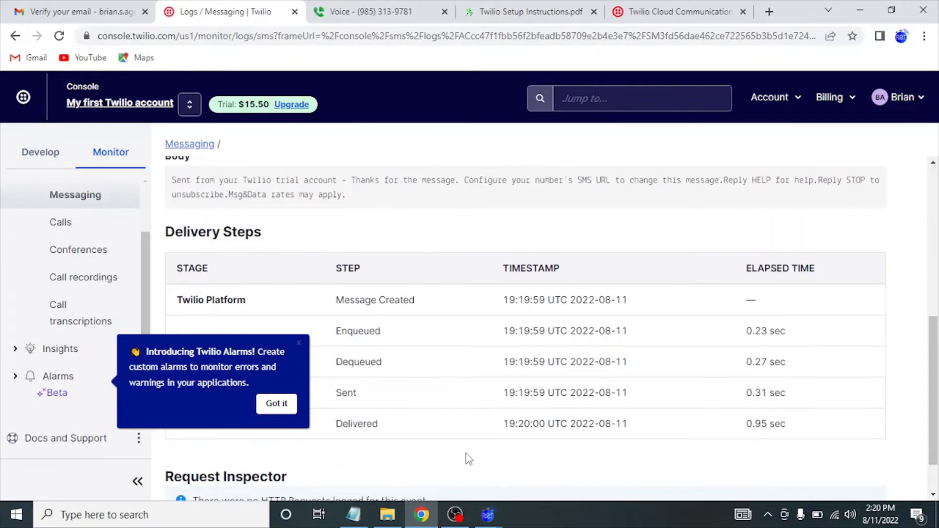
pyautogui.scroll(1, 469, 458)
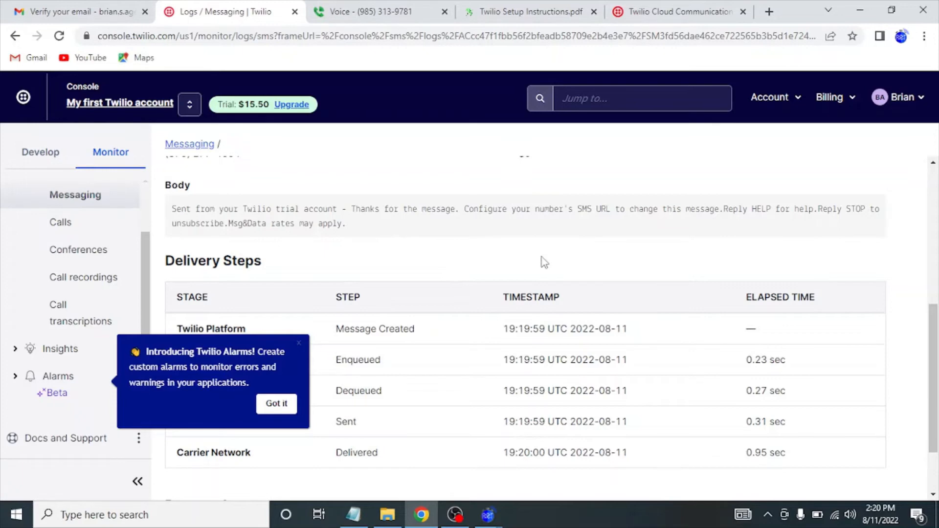
pyautogui.scroll(-2, 543, 261)
pyautogui.scroll(5, 543, 262)
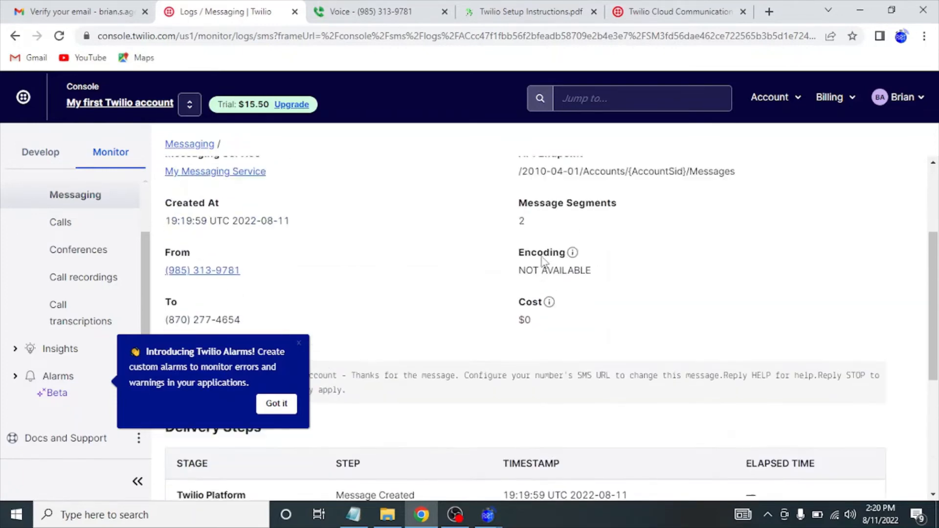
# Return to the logs list, read the message bodies, and dismiss the Twilio Alarms announcement.
pyautogui.click(15, 37)
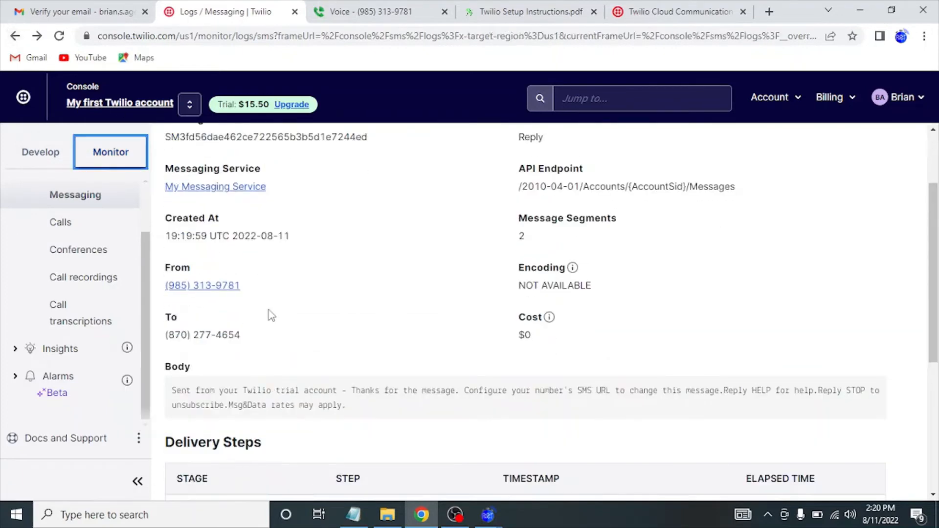
pyautogui.click(17, 39)
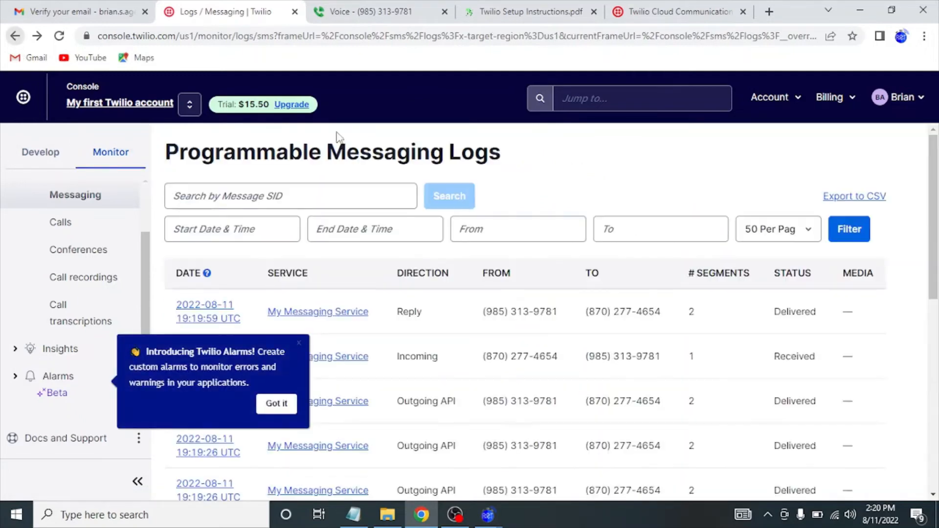
pyautogui.scroll(-2, 607, 367)
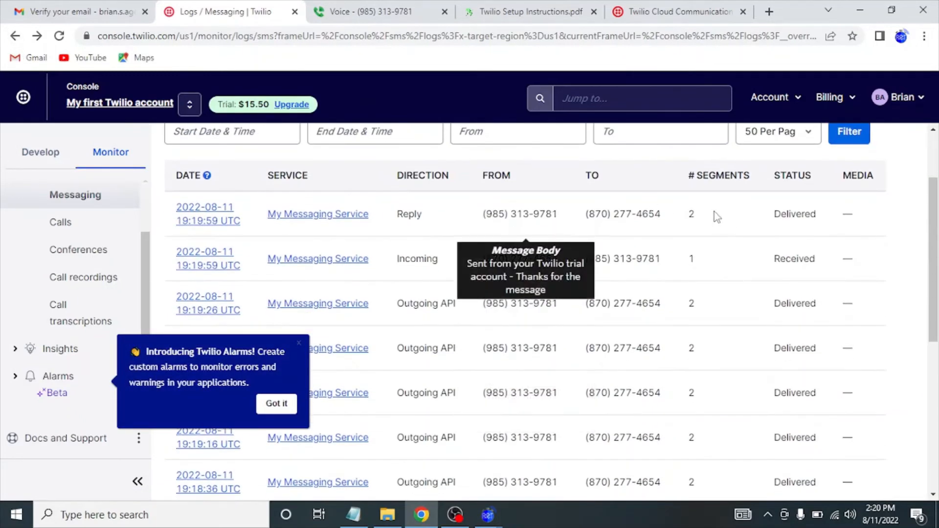
pyautogui.moveTo(620, 243)
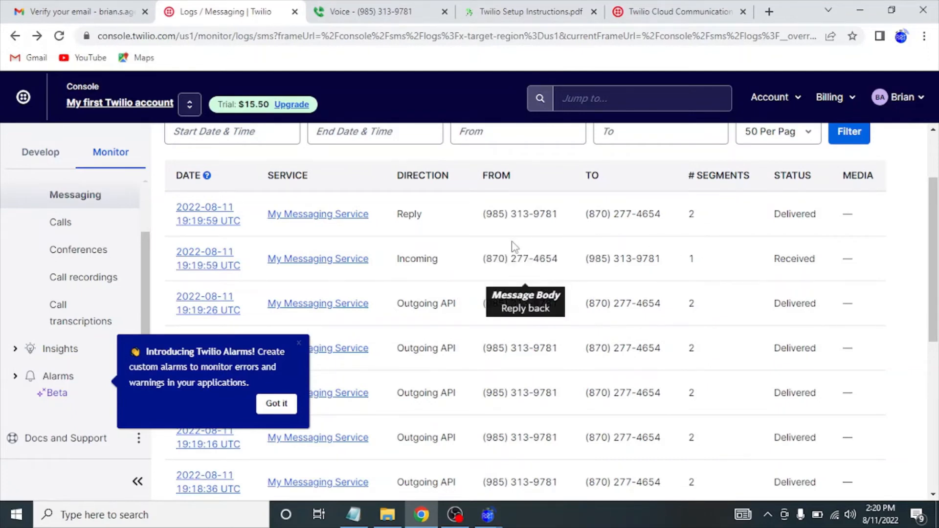
pyautogui.moveTo(504, 322)
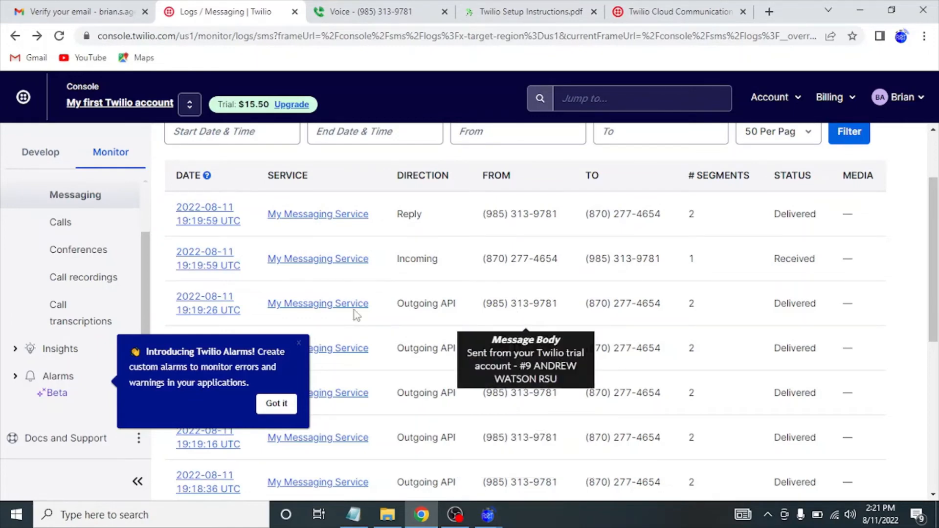
pyautogui.click(299, 344)
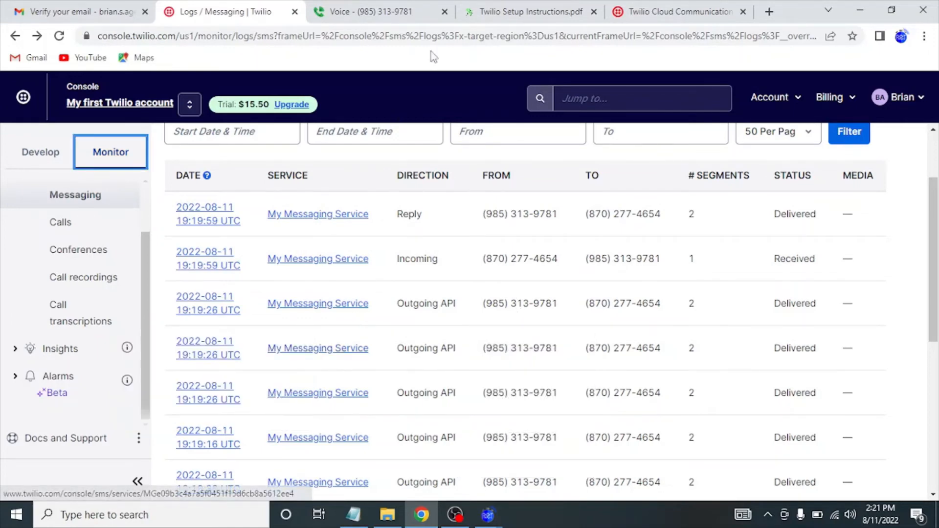
pyautogui.click(487, 17)
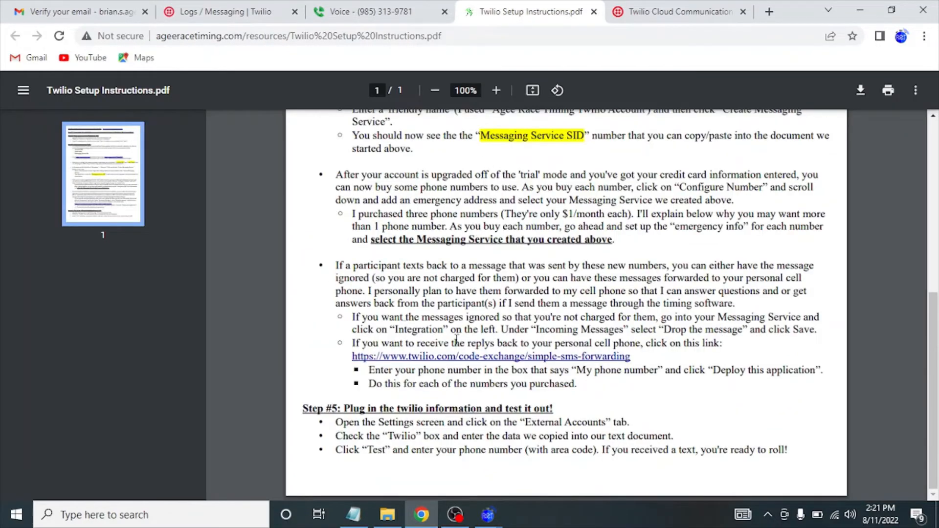
# Open the simple-sms-forwarding page from the setup PDF and scroll to Quick Deploy.
pyautogui.click(443, 356)
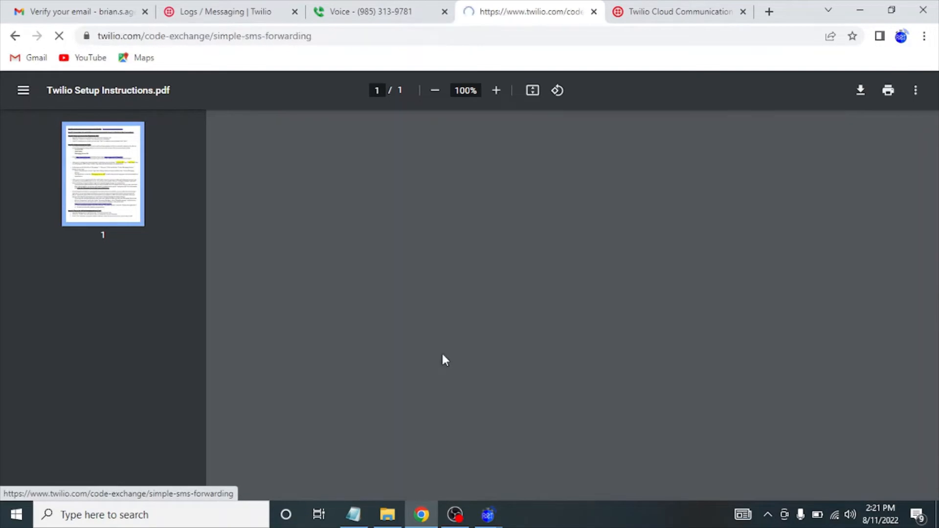
pyautogui.scroll(-3, 383, 374)
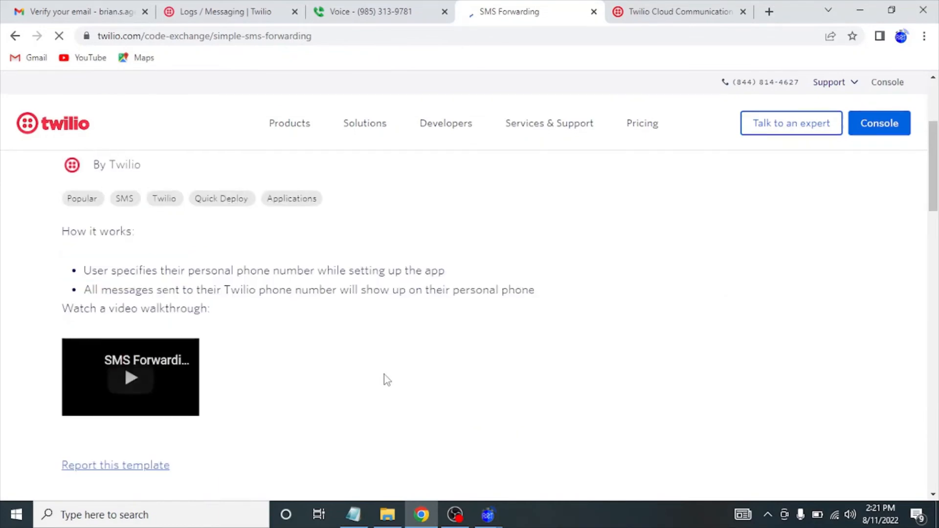
pyautogui.scroll(-3, 384, 374)
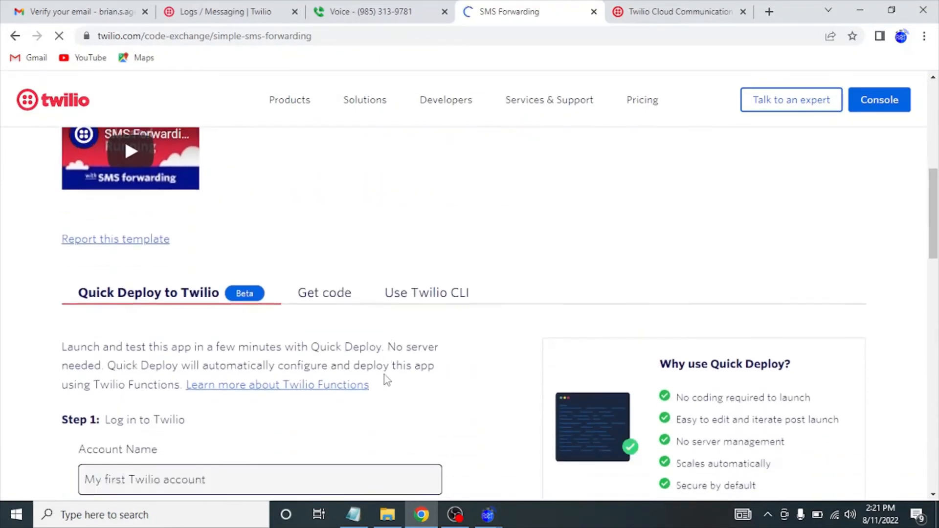
pyautogui.scroll(-5, 384, 376)
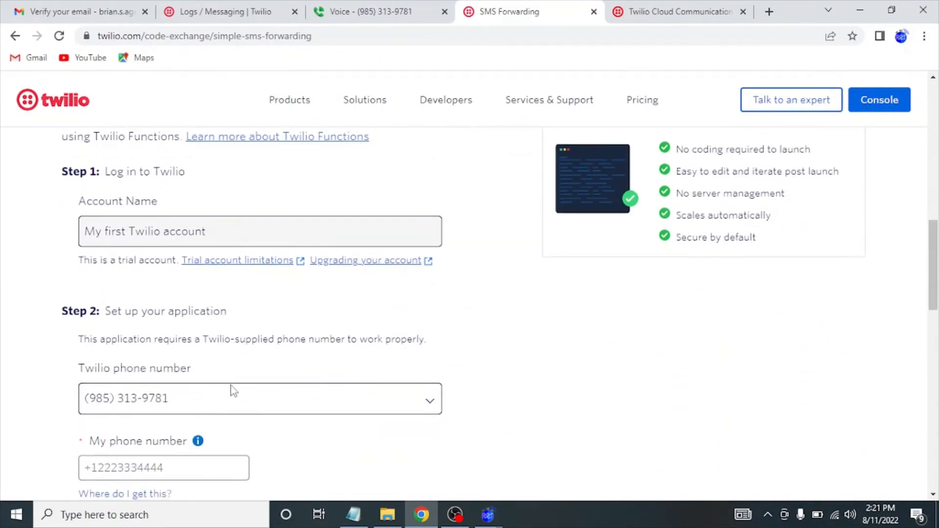
pyautogui.scroll(-2, 213, 397)
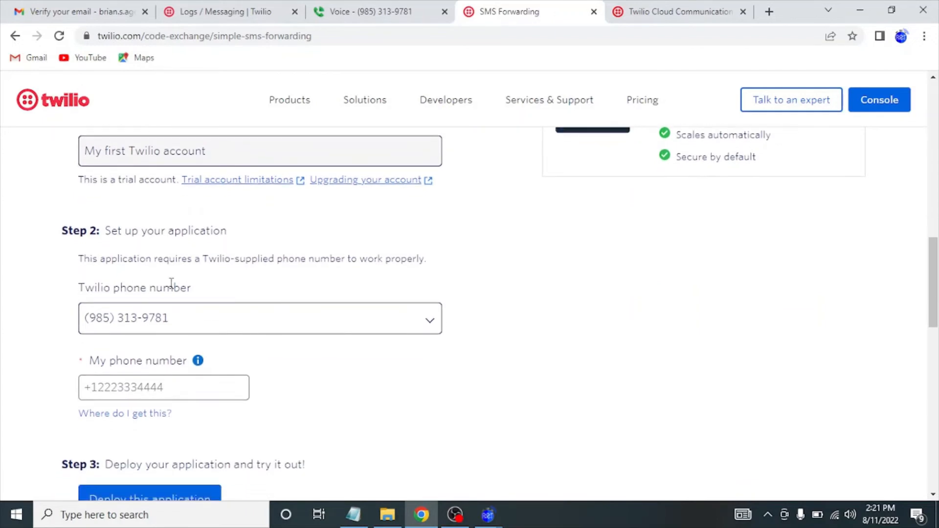
# Enter your personal phone number and keep the only trial Twilio number selected.
pyautogui.click(165, 388)
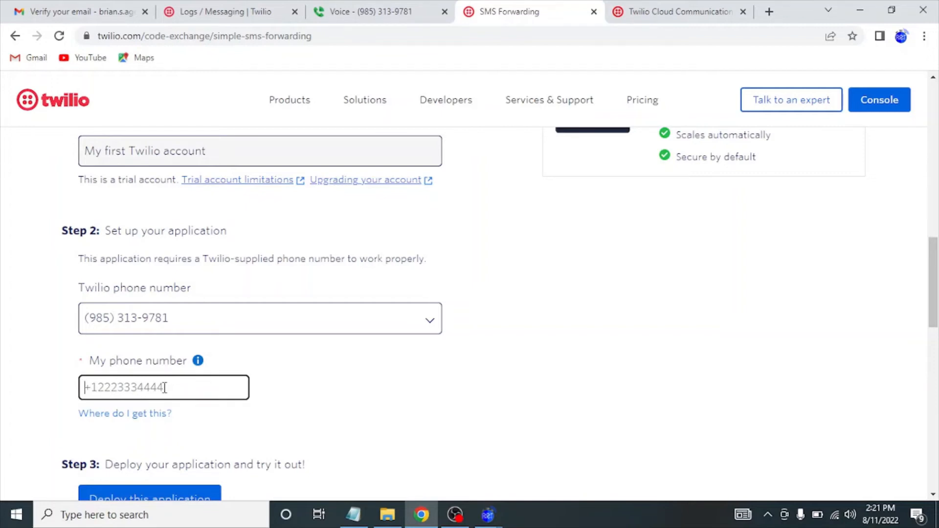
pyautogui.scroll(-2, 310, 398)
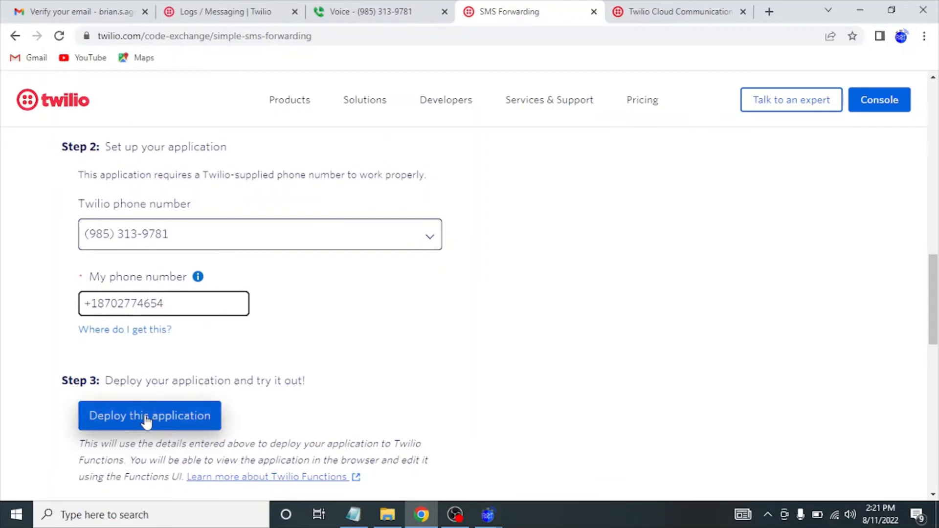
pyautogui.click(170, 239)
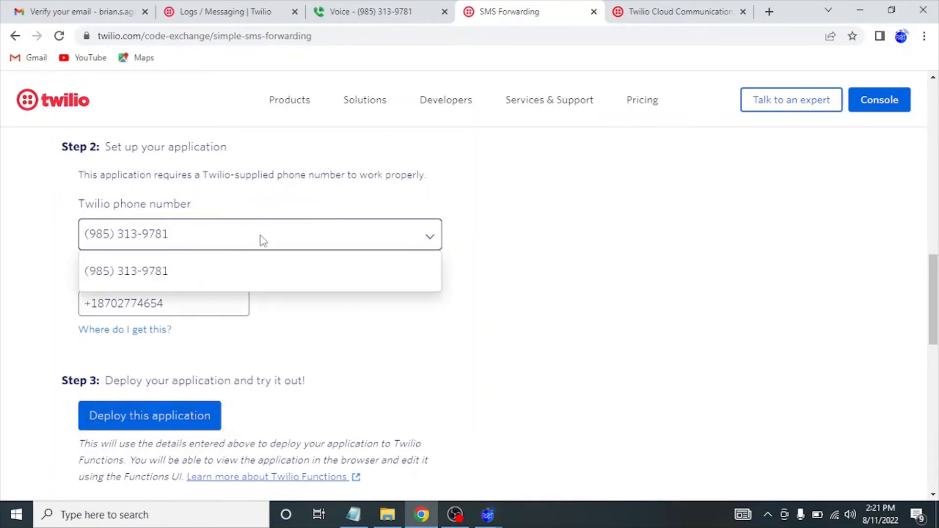
pyautogui.click(217, 232)
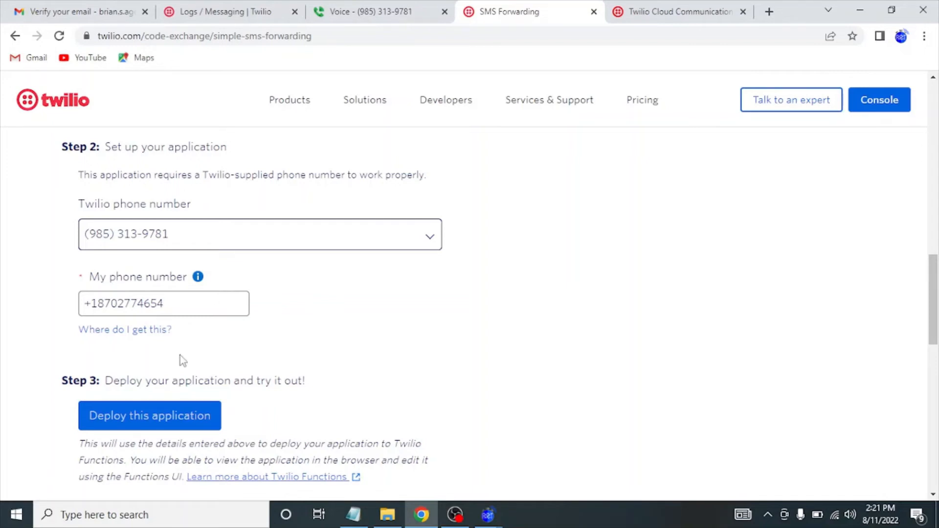
# Deploy the SMS forwarding application and wait for the Success confirmation.
pyautogui.click(161, 426)
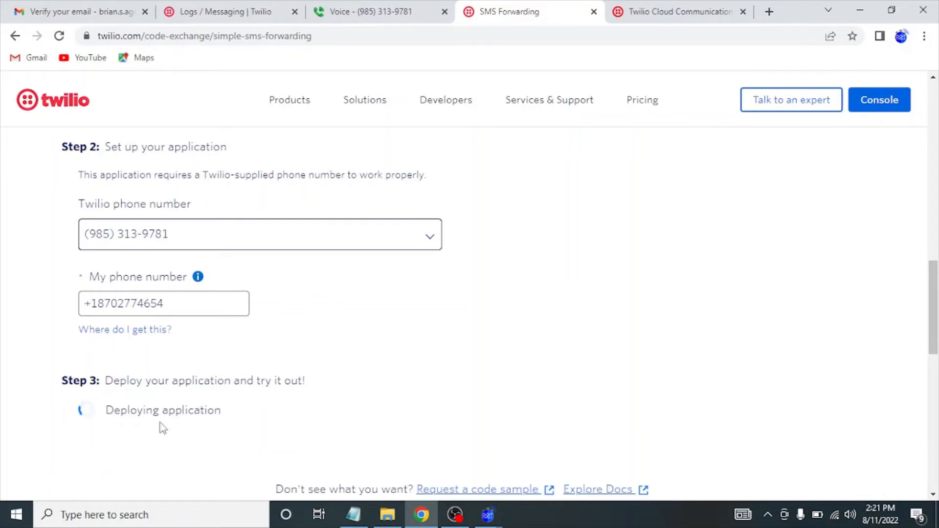
pyautogui.scroll(-3, 163, 428)
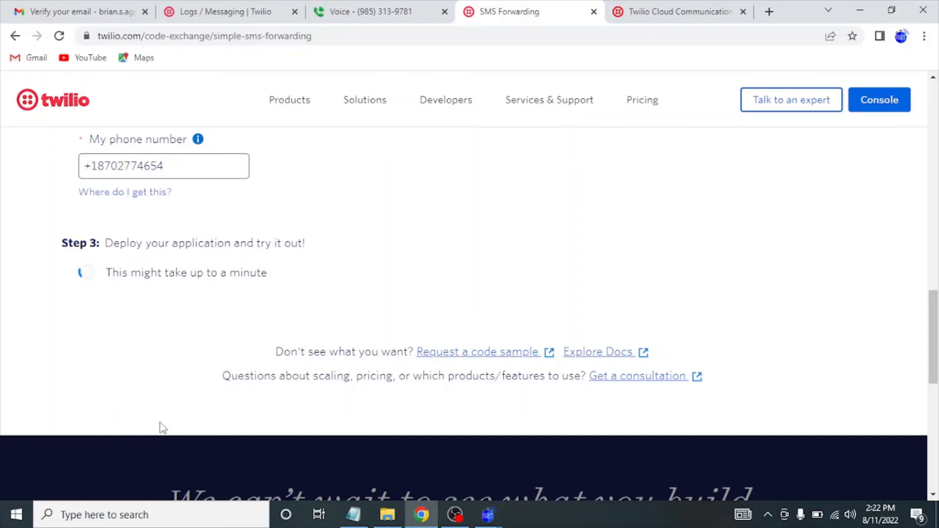
pyautogui.scroll(-1, 286, 294)
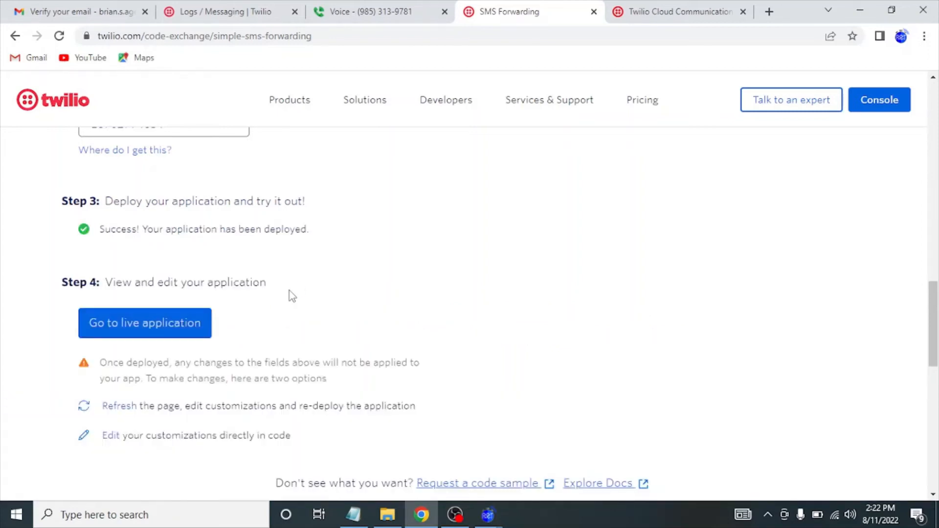
pyautogui.scroll(-1, 293, 296)
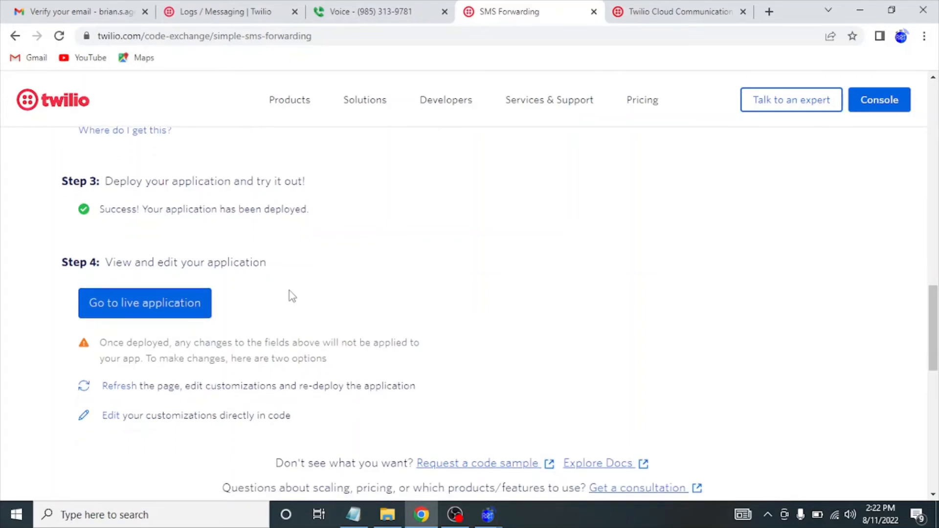
pyautogui.click(860, 10)
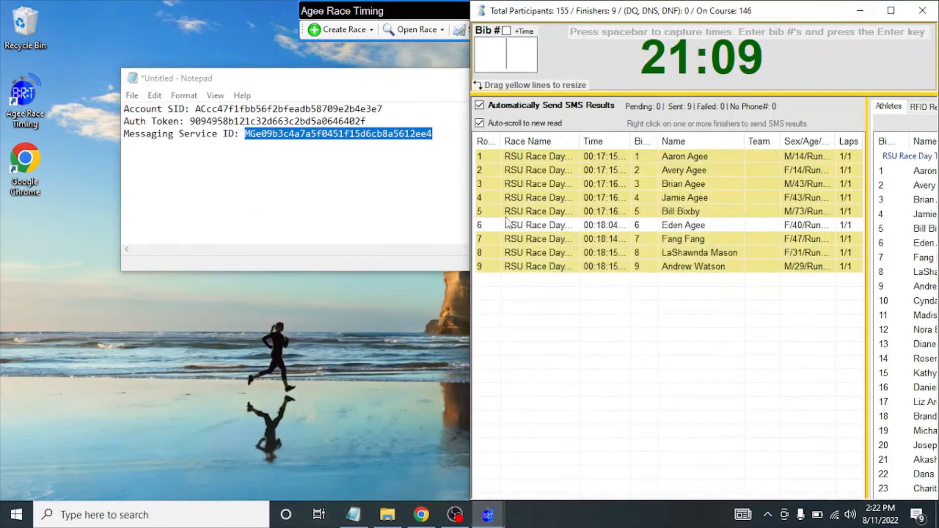
pyautogui.click(421, 515)
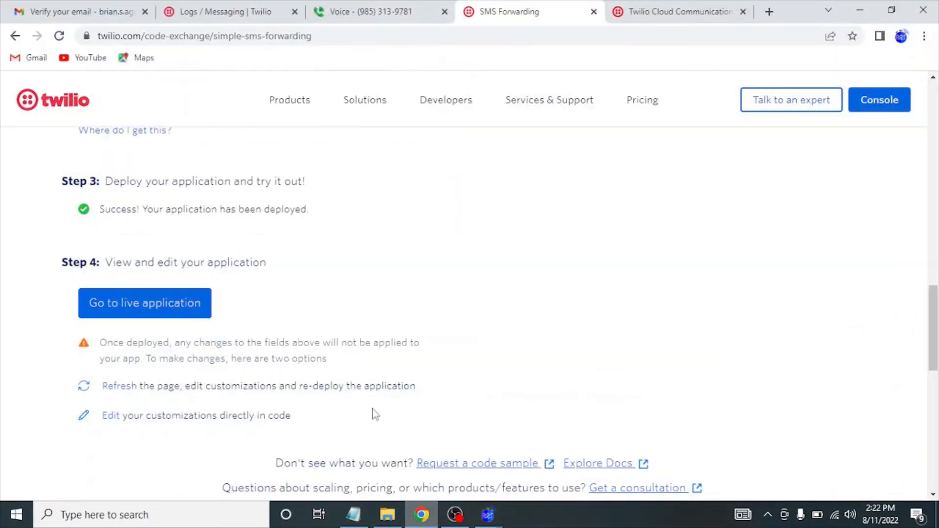
pyautogui.click(366, 9)
# Send 'Thanks for doing such a great job today!' to the Twilio number.
pyautogui.click(398, 481)
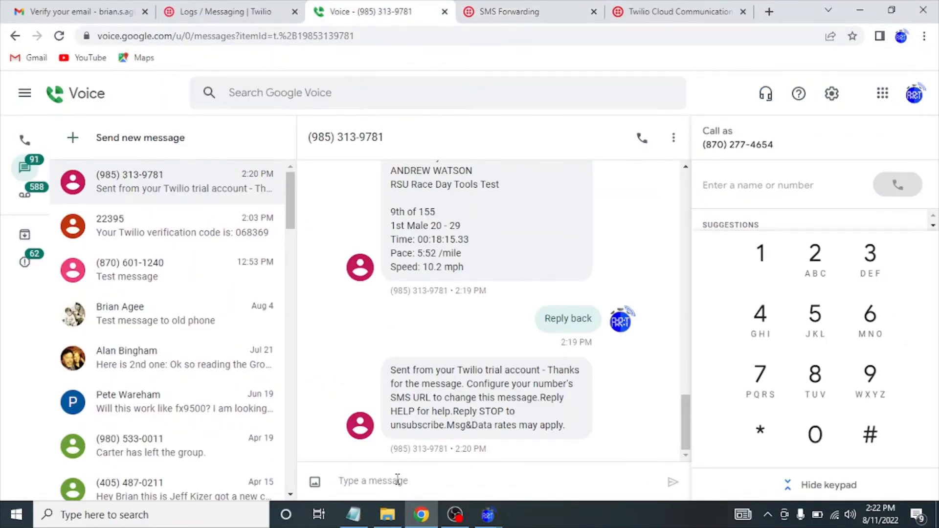
pyautogui.write('RESPOND')
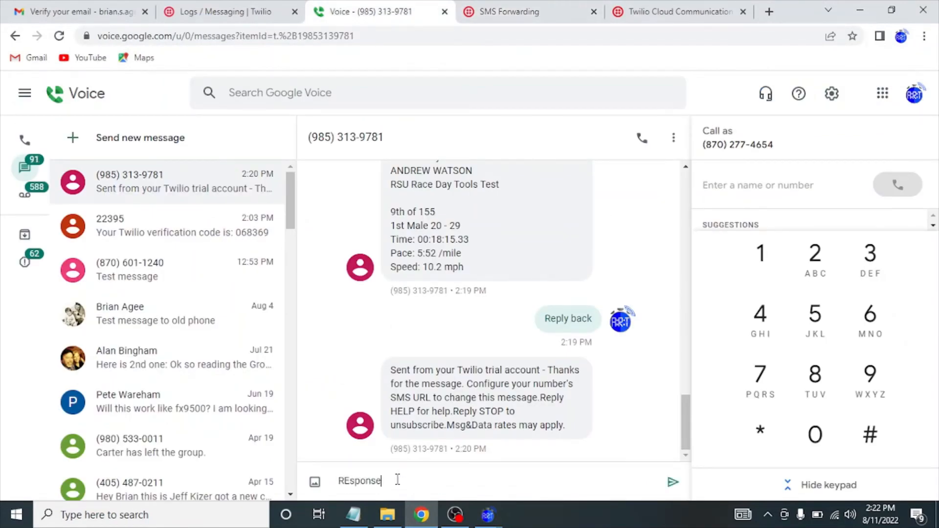
pyautogui.press('BackSpace')
pyautogui.press('BackSpace')
pyautogui.press('BackSpace')
pyautogui.press('BackSpace')
pyautogui.press('BackSpace')
pyautogui.press('BackSpace')
pyautogui.press('BackSpace')
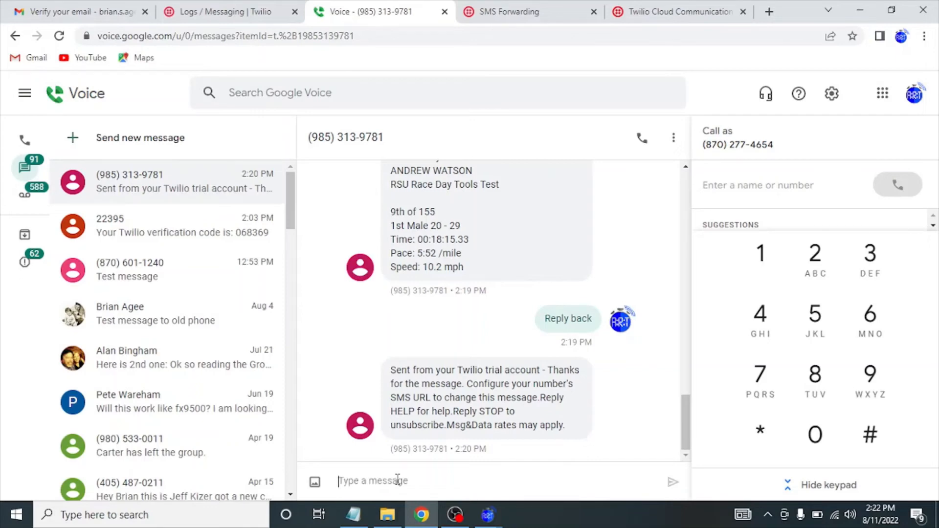
pyautogui.write('Thanks for')
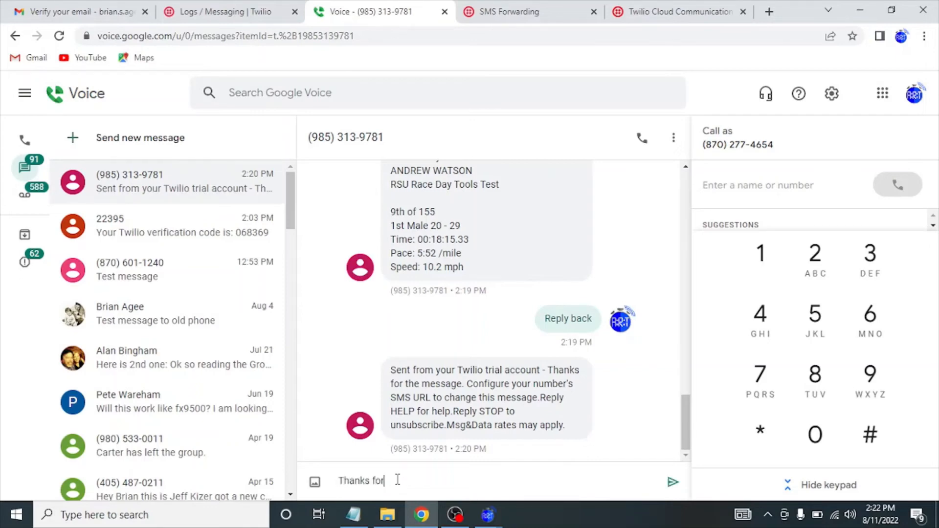
pyautogui.write(' doing such a great job Today')
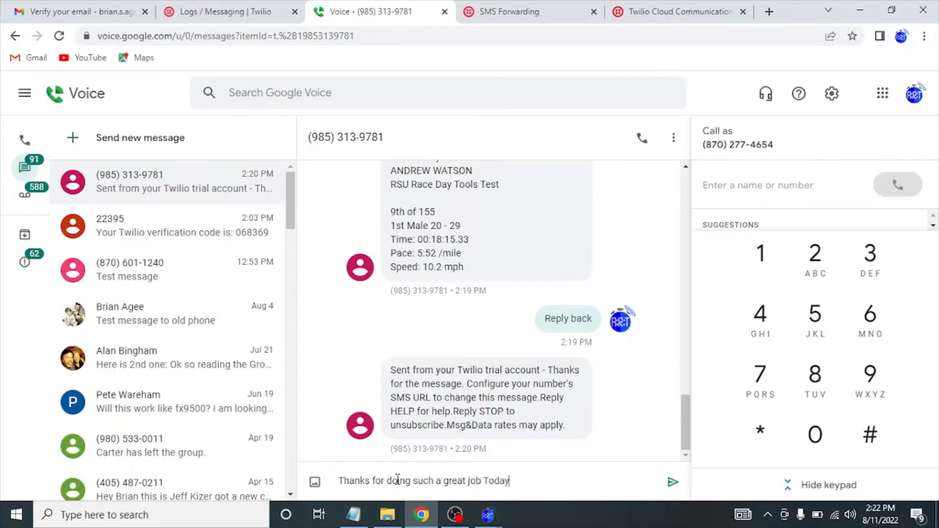
pyautogui.press('BackSpace')
pyautogui.press('BackSpace')
pyautogui.press('BackSpace')
pyautogui.press('BackSpace')
pyautogui.press('BackSpace')
pyautogui.press('BackSpace')
pyautogui.write('today')
pyautogui.press('Return')
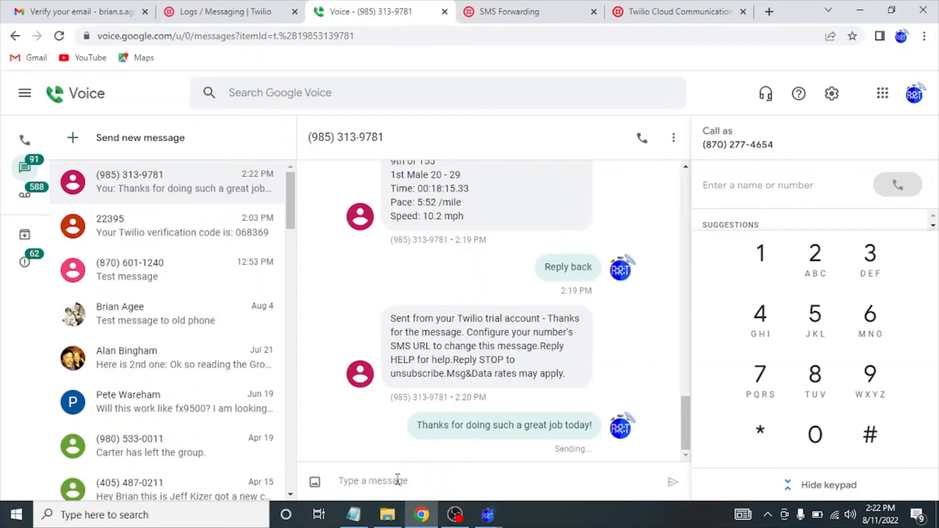
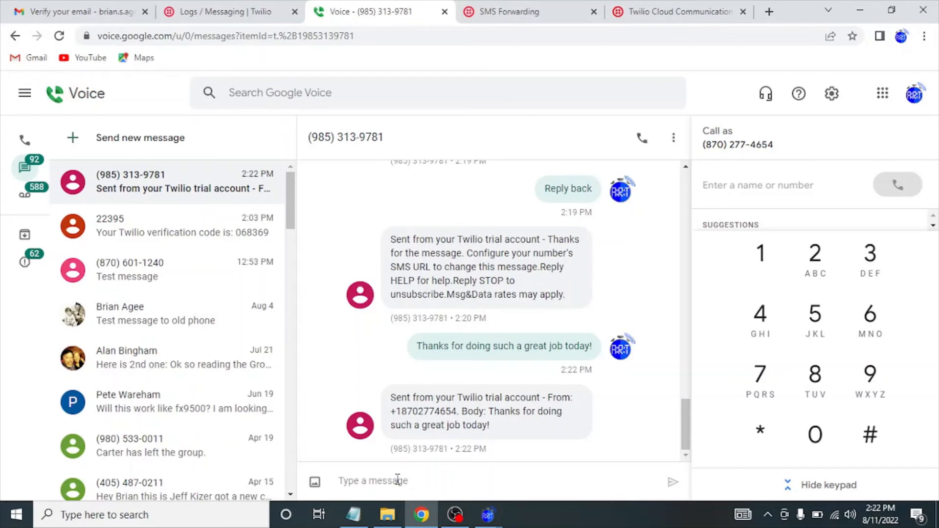
# Open the Twilio phone number's settings from Develop > Active numbers.
pyautogui.click(398, 480)
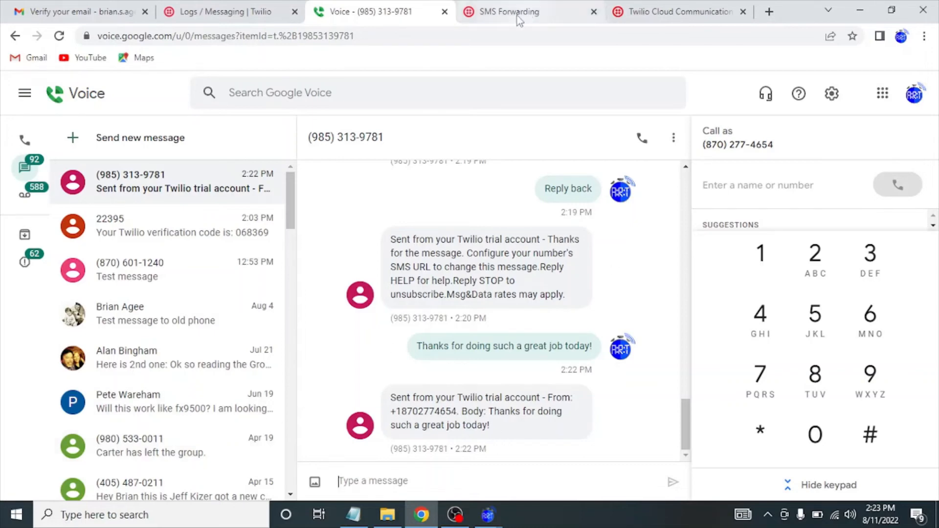
pyautogui.click(243, 12)
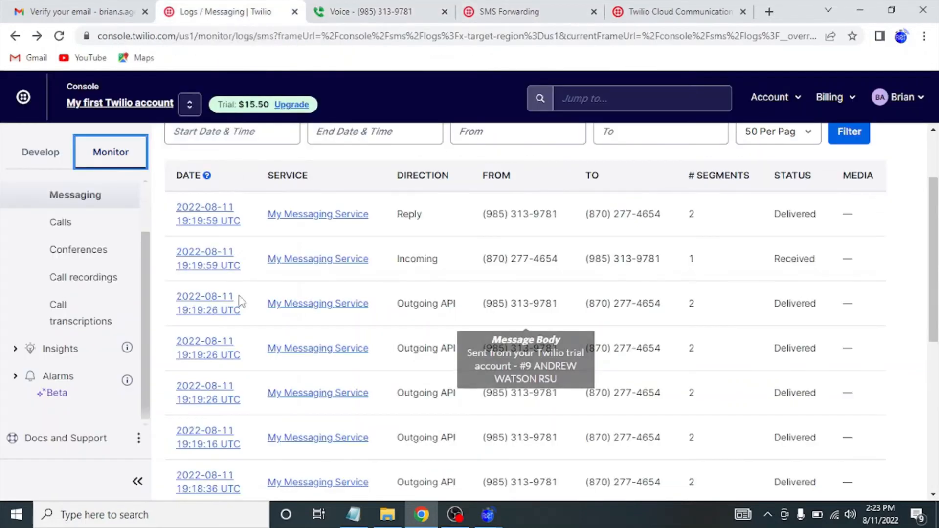
pyautogui.click(42, 151)
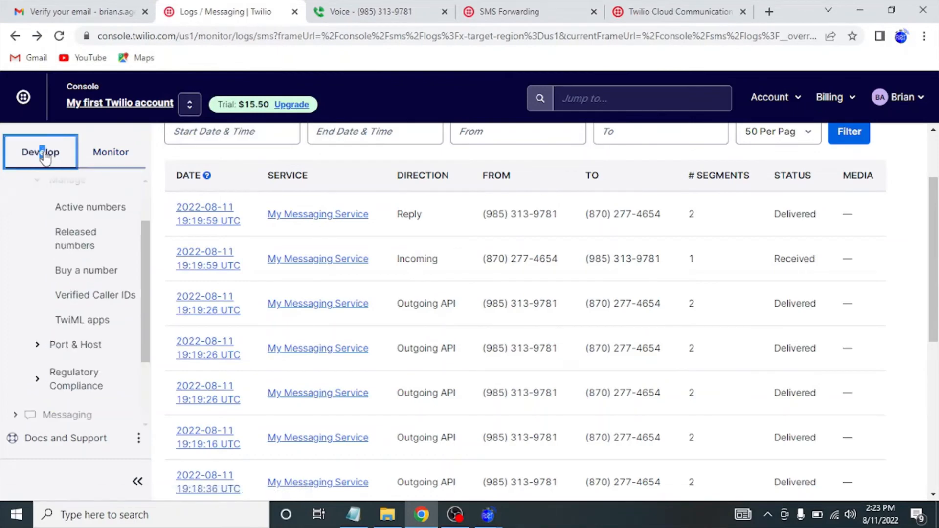
pyautogui.click(94, 209)
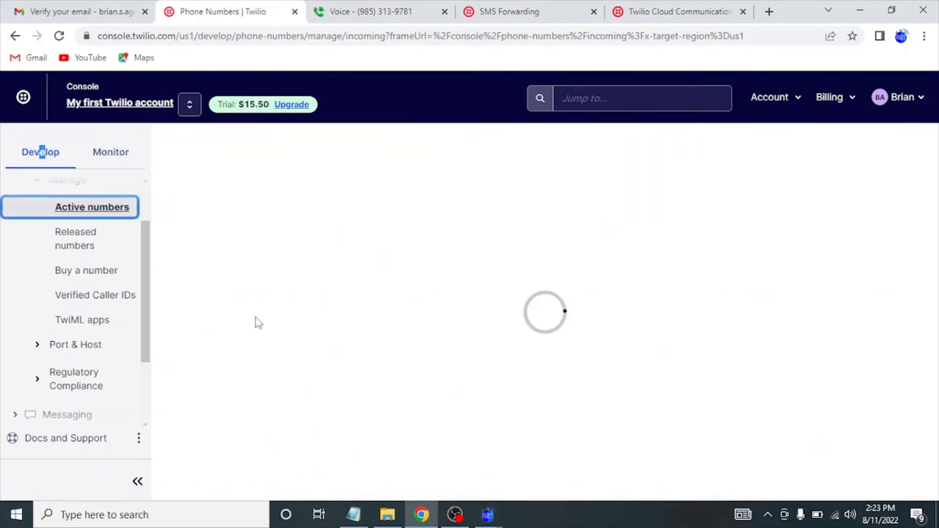
pyautogui.click(217, 331)
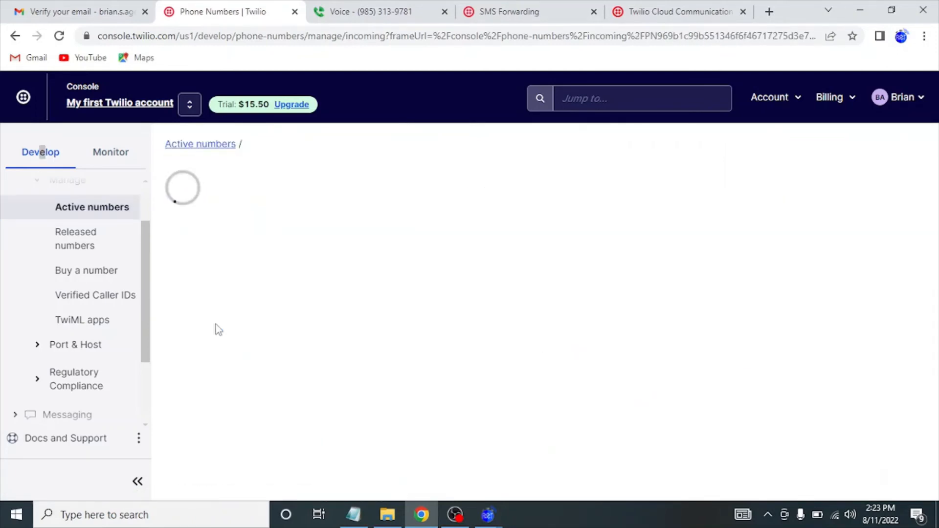
# Switch 'A message comes in' from Function to Webhook and save the number.
pyautogui.scroll(-10, 217, 330)
pyautogui.scroll(-5, 217, 331)
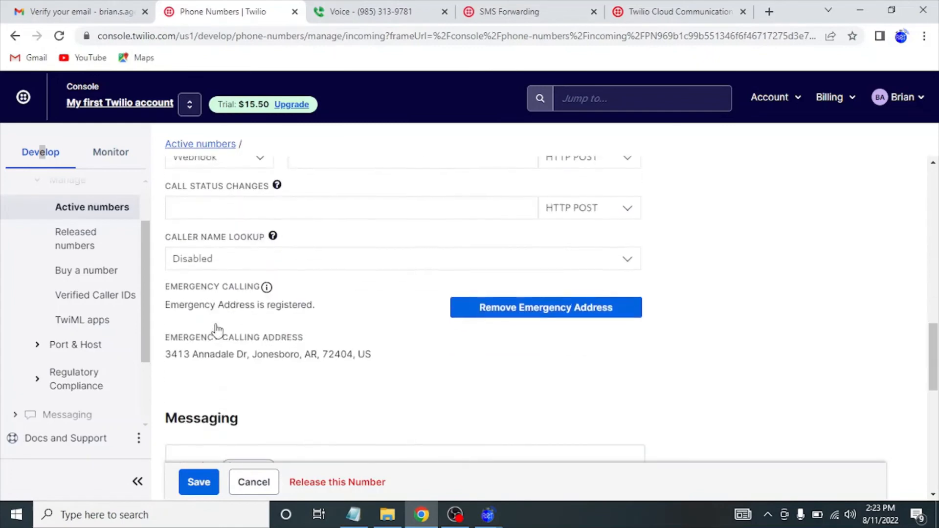
pyautogui.scroll(2, 217, 331)
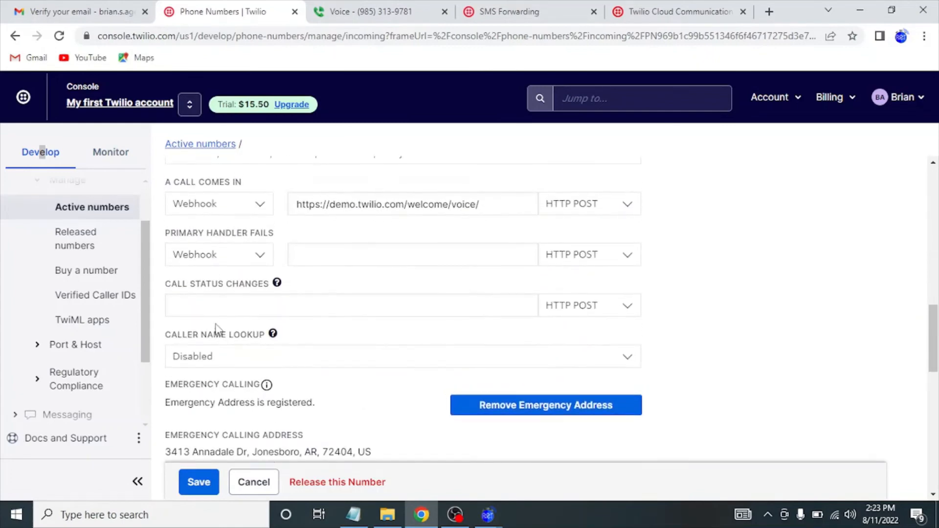
pyautogui.scroll(-10, 217, 331)
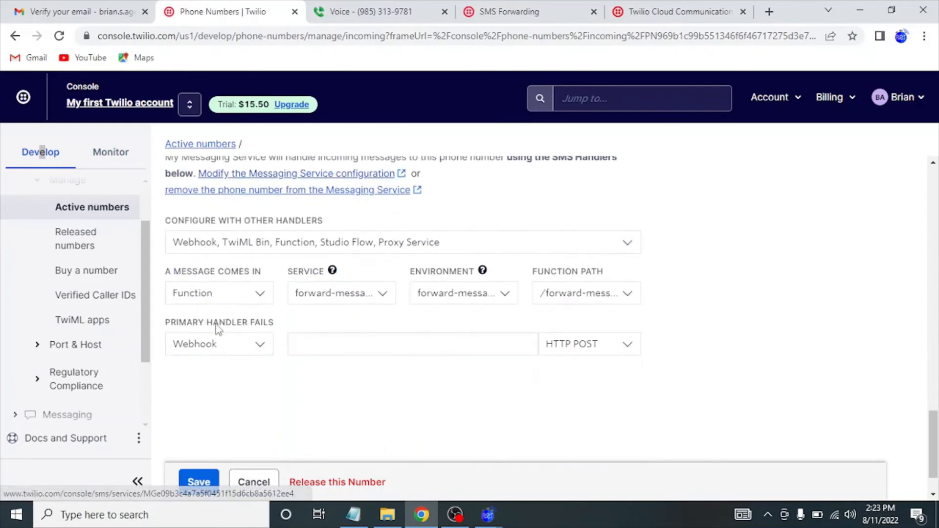
pyautogui.scroll(1, 215, 324)
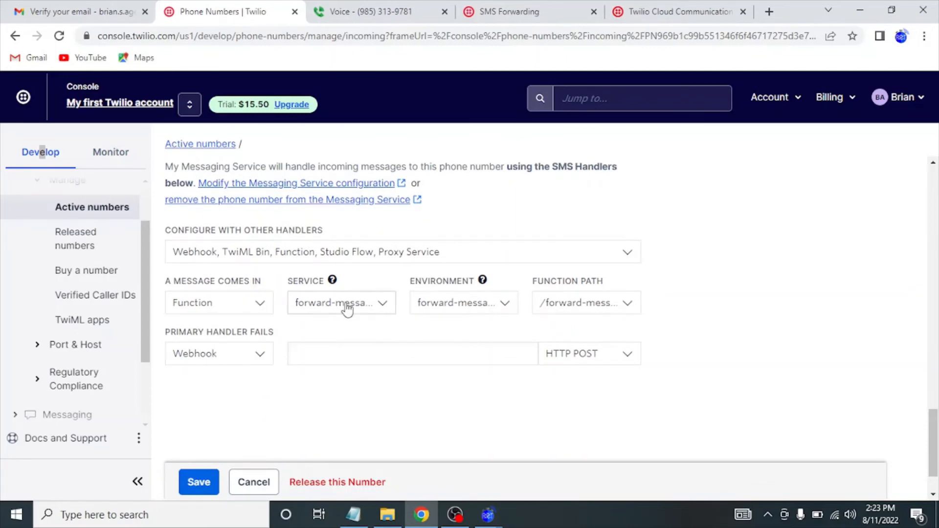
pyautogui.click(259, 307)
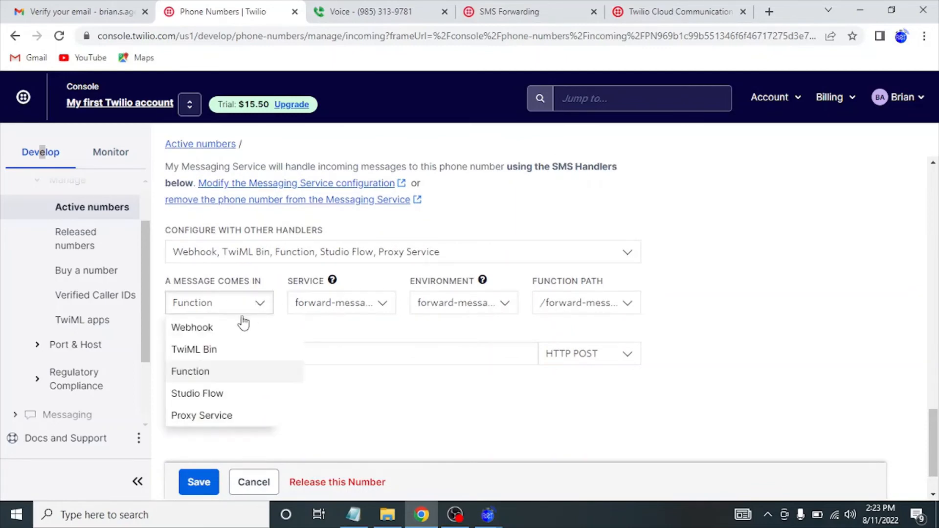
pyautogui.click(231, 335)
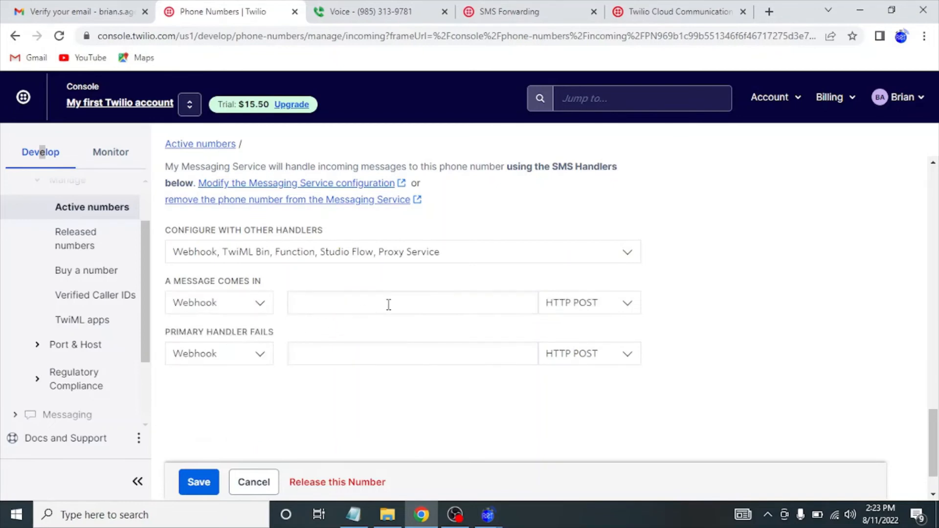
pyautogui.click(207, 481)
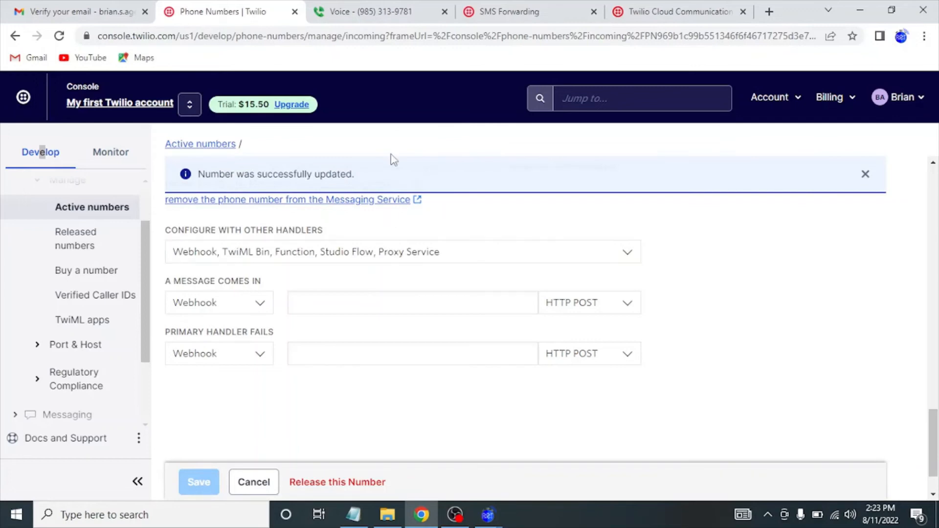
# Send 'Thanks again!' to the Twilio number from Google Voice.
pyautogui.click(382, 20)
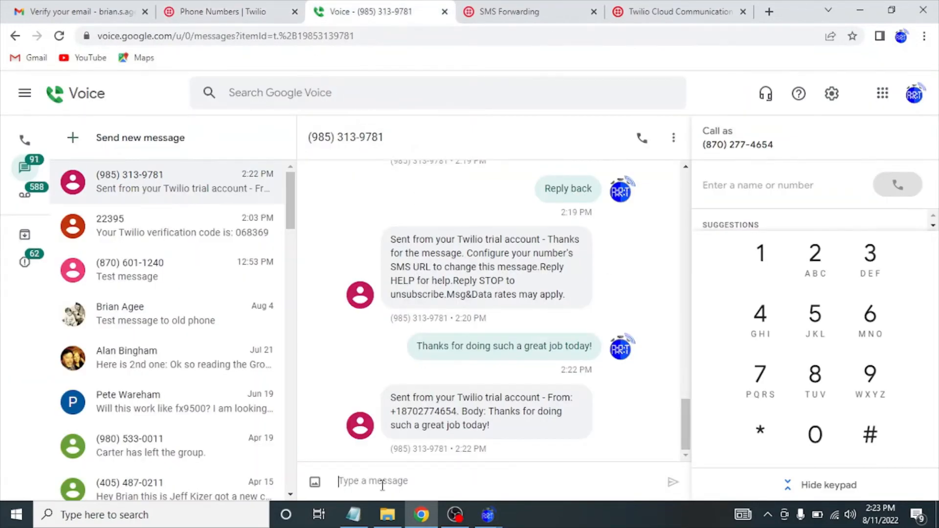
pyautogui.write('Thank')
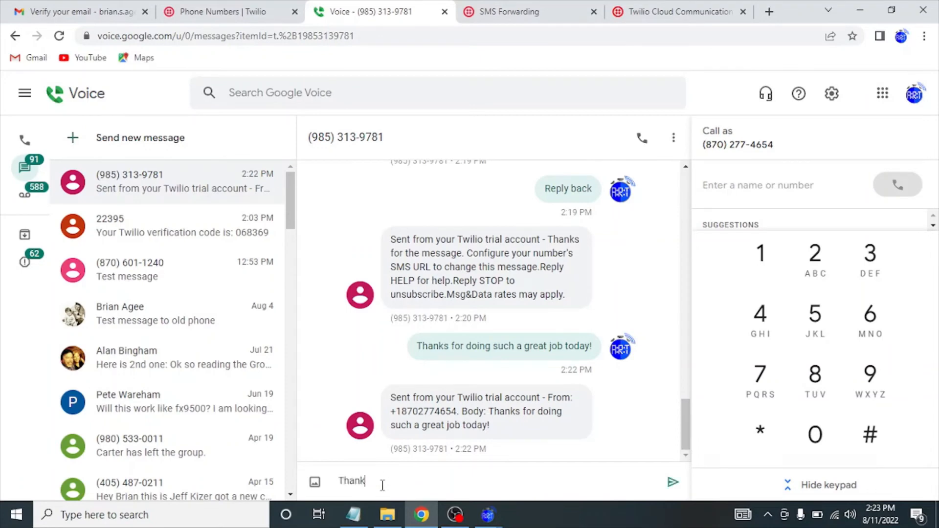
pyautogui.write('s again!')
pyautogui.press('Return')
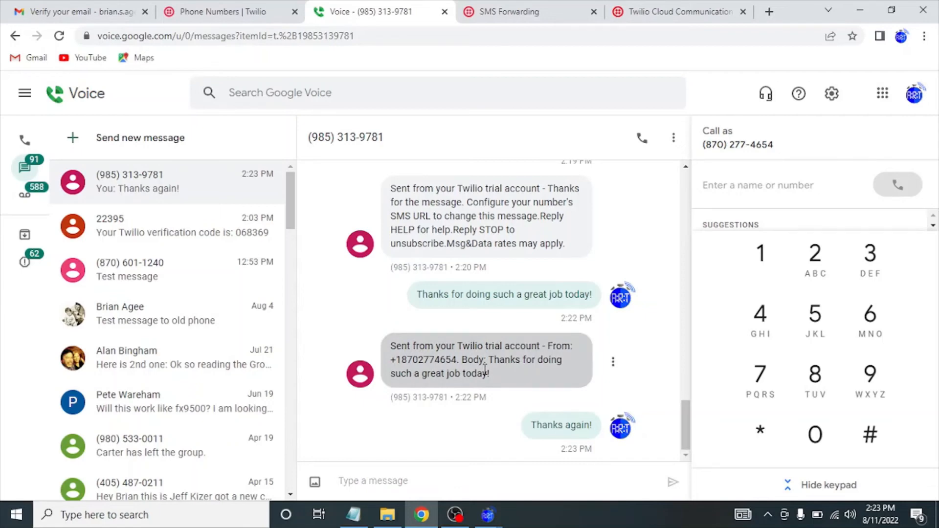
# Select the sending number in the received message, then return to the Twilio number settings.
pyautogui.moveTo(386, 138); pyautogui.dragTo(310, 139)
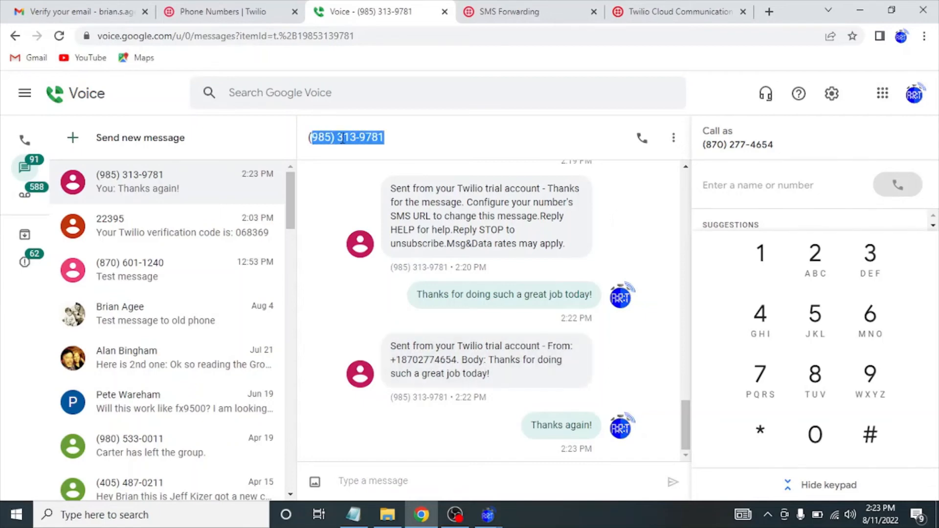
pyautogui.click(351, 140)
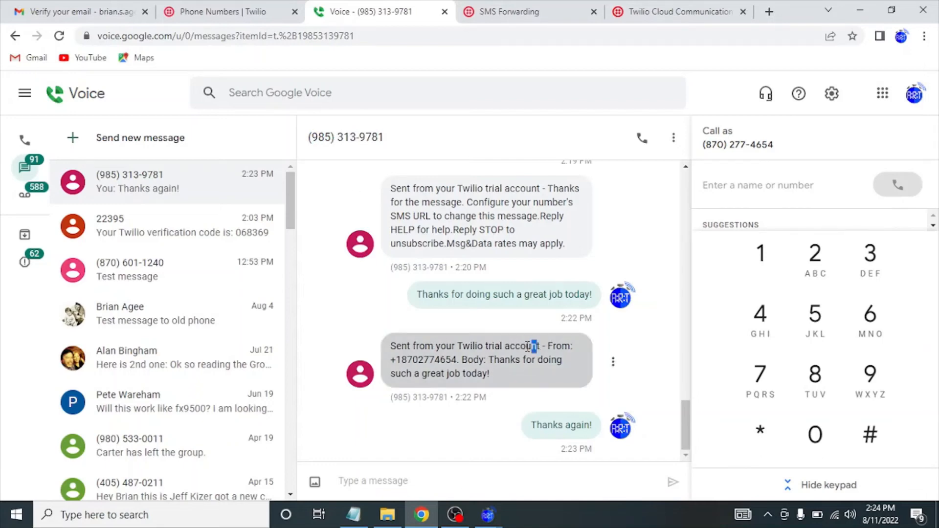
pyautogui.moveTo(537, 346); pyautogui.dragTo(418, 346)
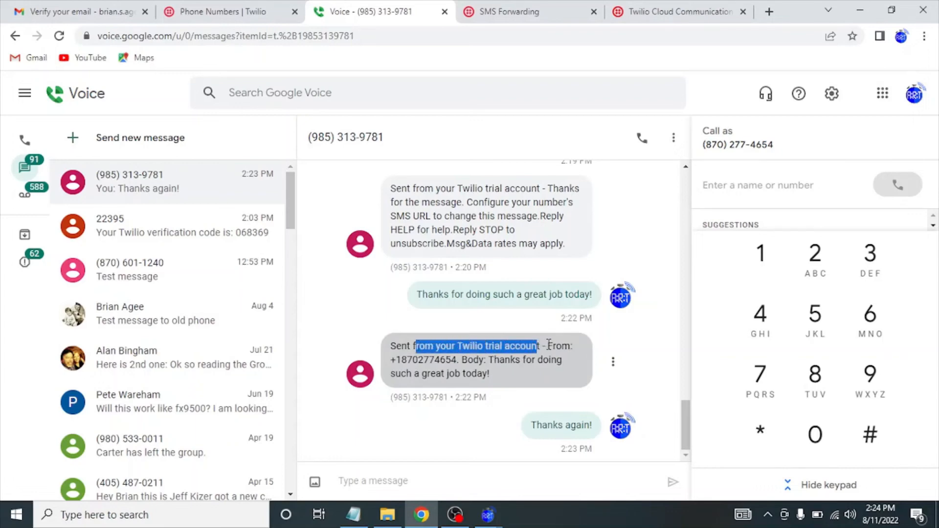
pyautogui.moveTo(548, 346); pyautogui.dragTo(552, 369)
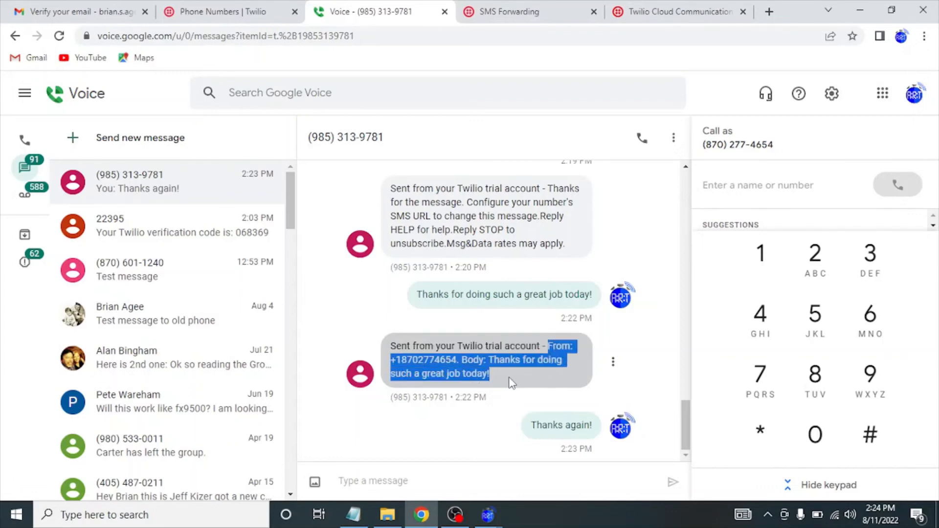
pyautogui.click(510, 382)
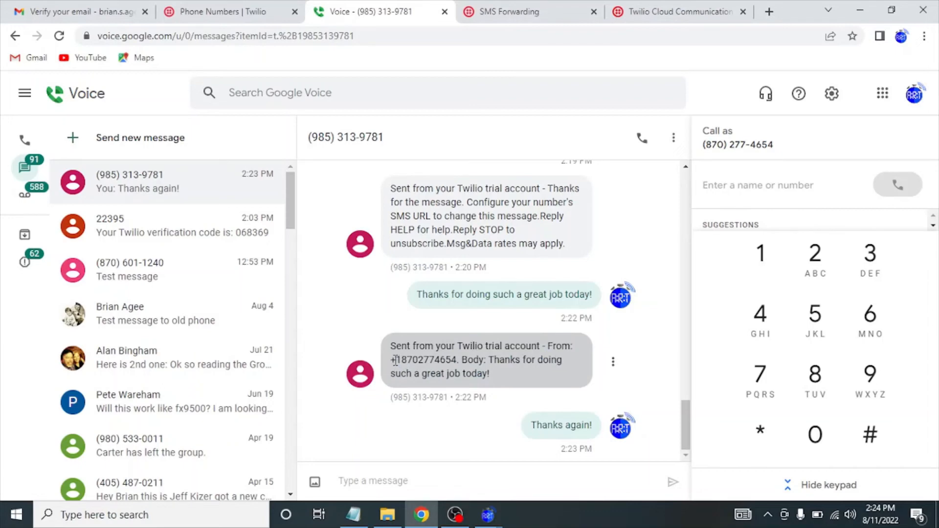
pyautogui.doubleClick(430, 361)
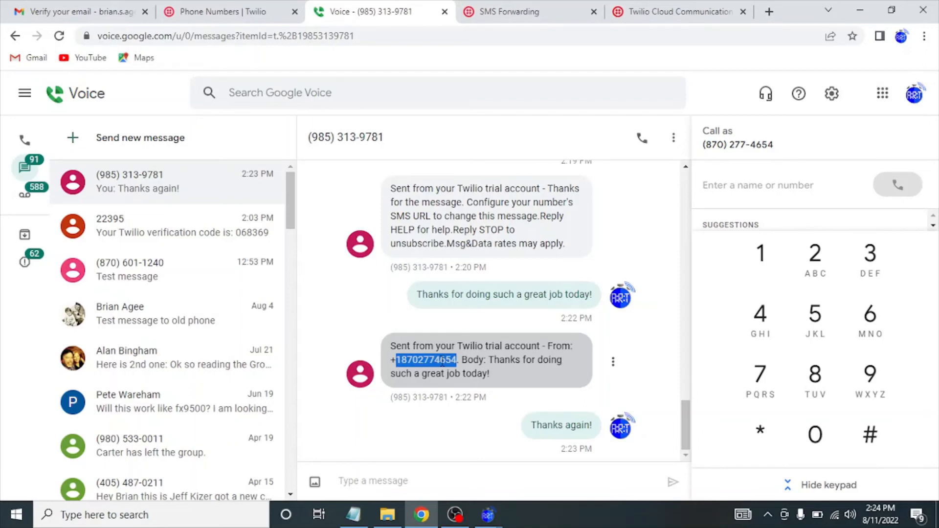
pyautogui.click(421, 514)
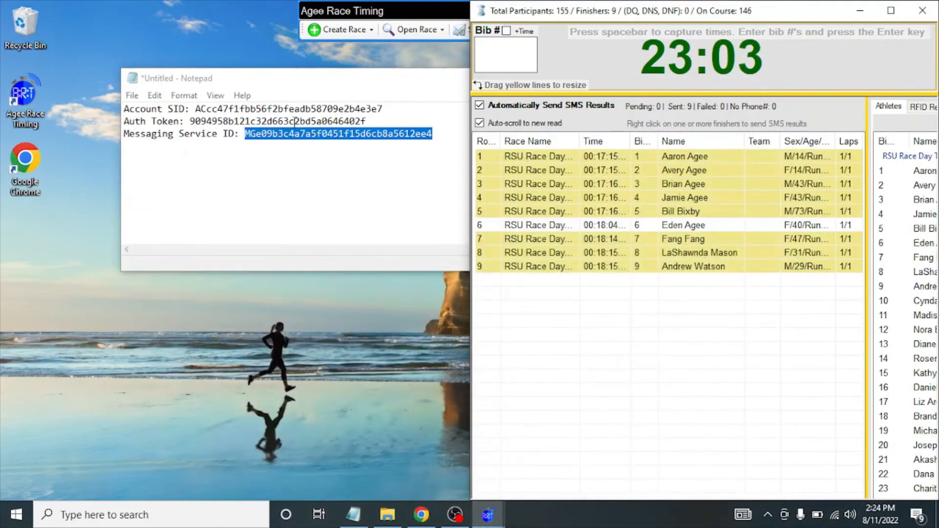
pyautogui.click(421, 515)
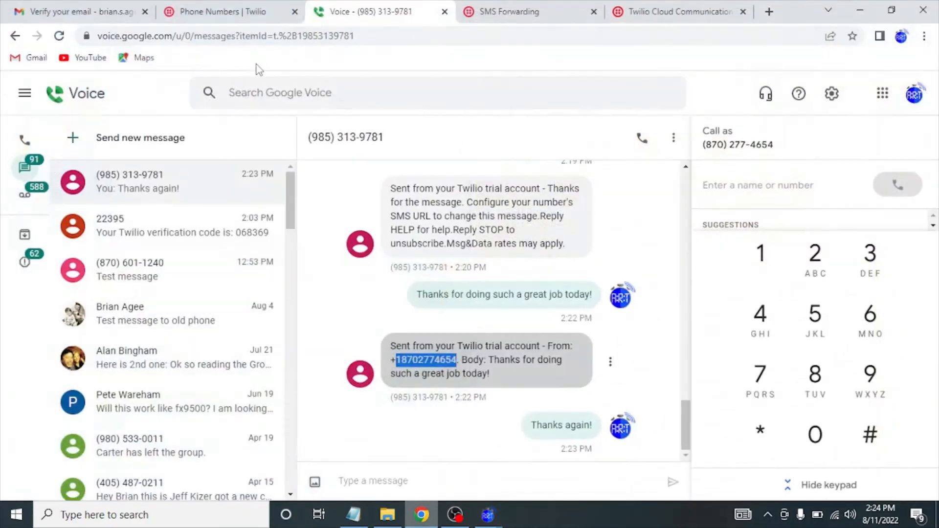
pyautogui.click(207, 16)
# Route incoming messages to Function forward-message service, environment and /forward-message path, and save.
pyautogui.click(253, 360)
pyautogui.rightClick(253, 360)
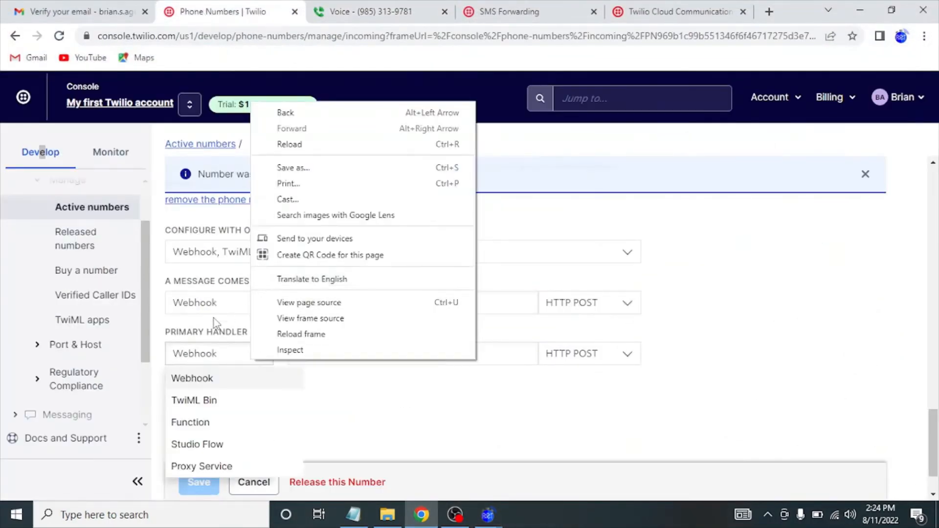
pyautogui.click(345, 406)
pyautogui.click(264, 300)
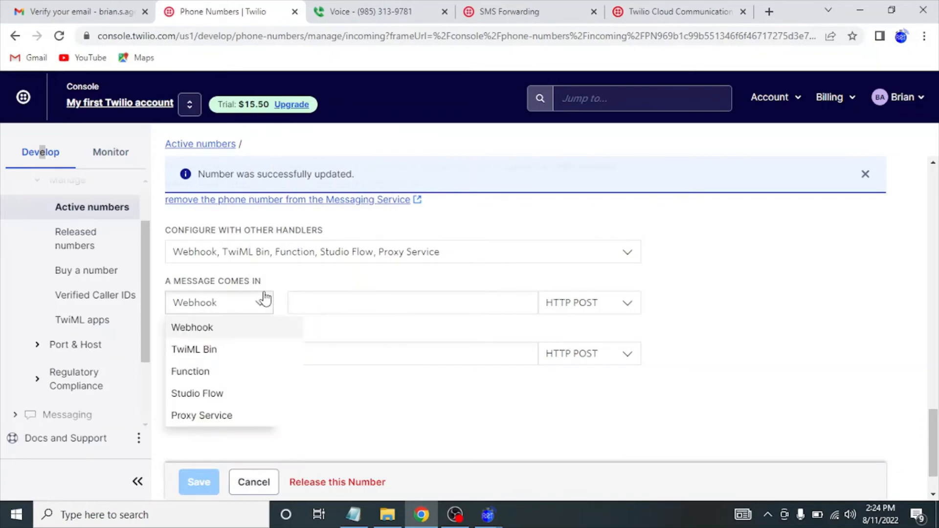
pyautogui.click(202, 373)
pyautogui.click(394, 309)
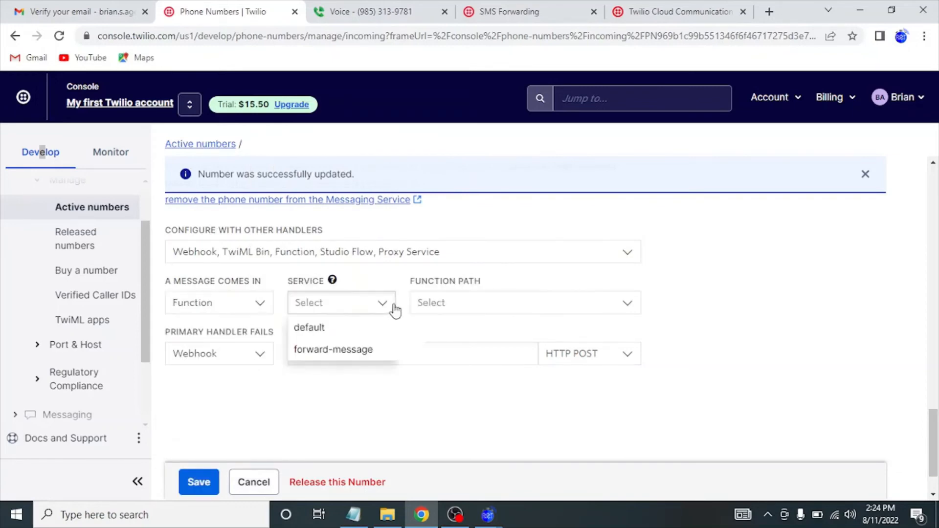
pyautogui.click(334, 351)
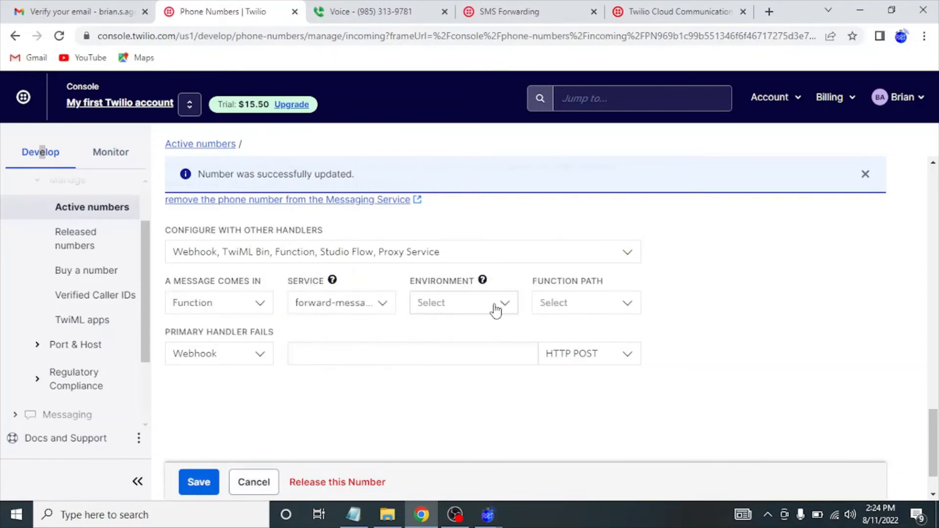
pyautogui.click(496, 310)
pyautogui.click(443, 327)
pyautogui.click(587, 309)
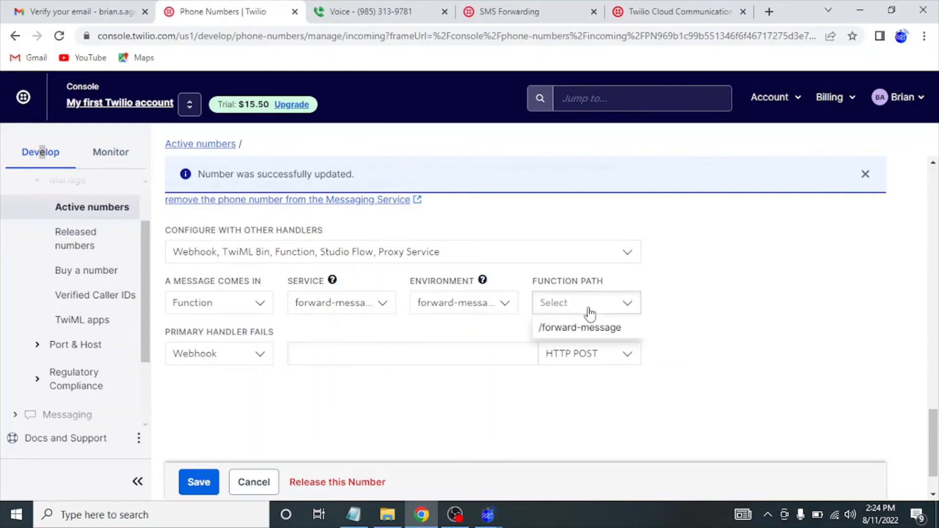
pyautogui.click(581, 329)
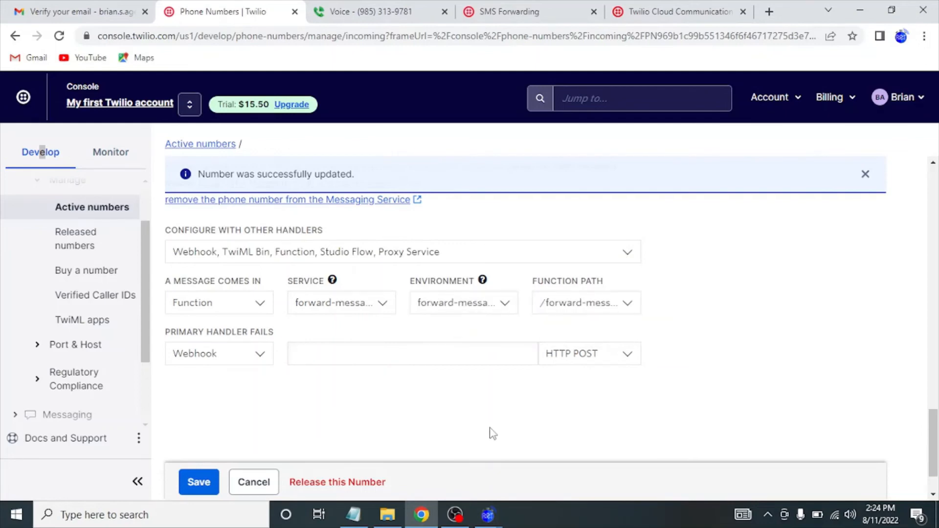
pyautogui.click(209, 487)
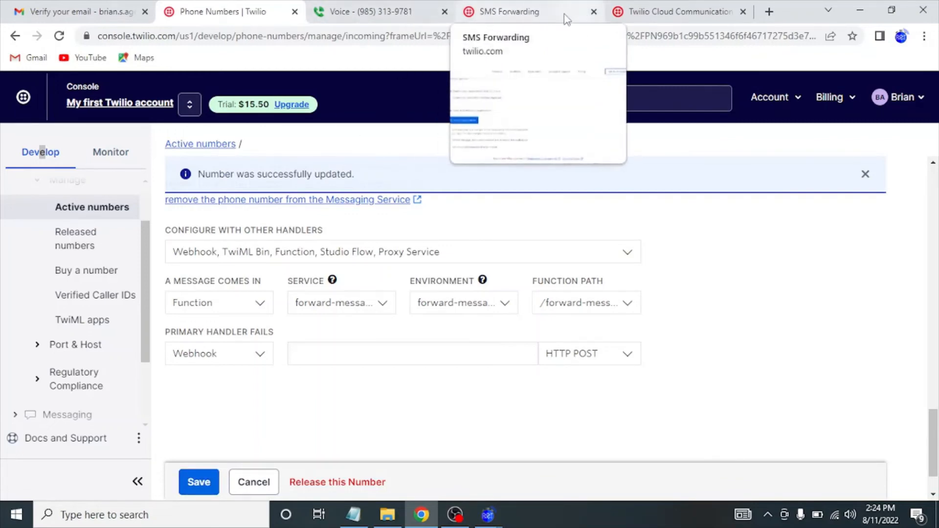
# Check the Google Voice, SMS Forwarding and Twilio tabs, ending on the number configuration.
pyautogui.click(396, 15)
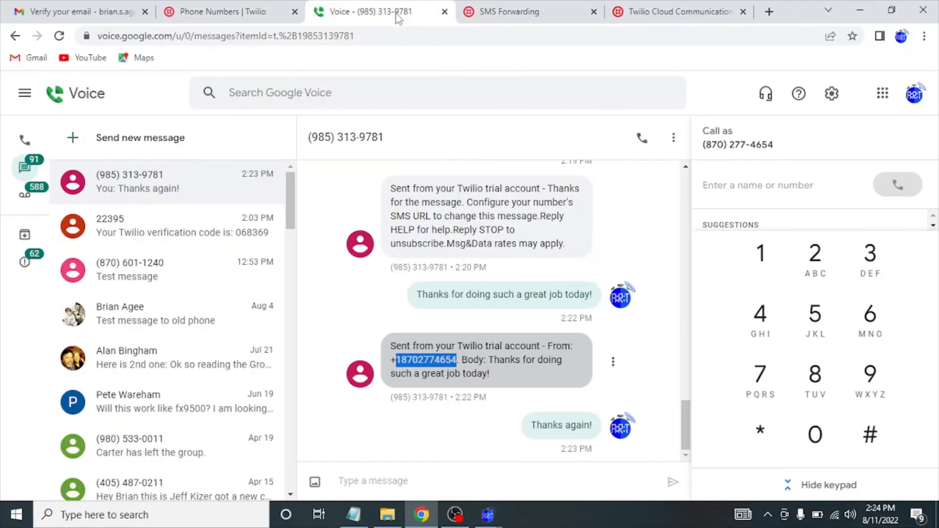
pyautogui.click(521, 14)
pyautogui.click(664, 15)
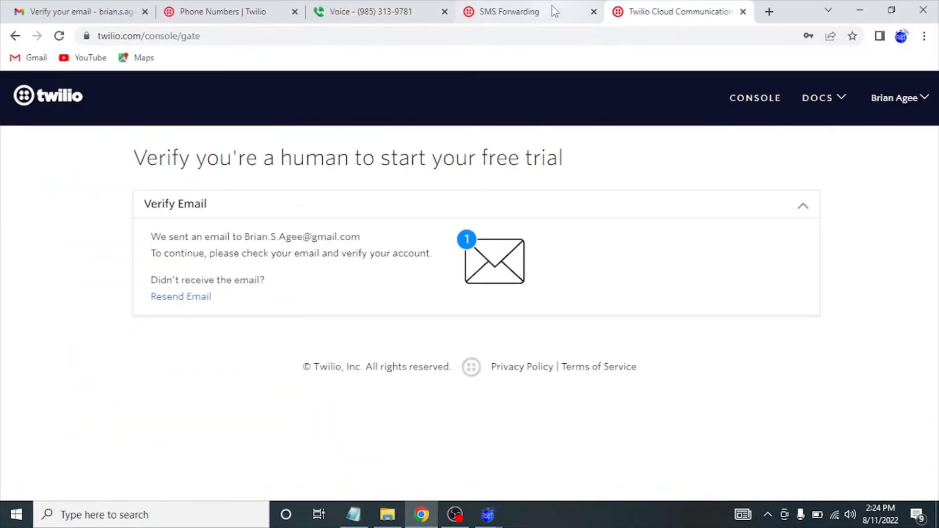
pyautogui.click(256, 14)
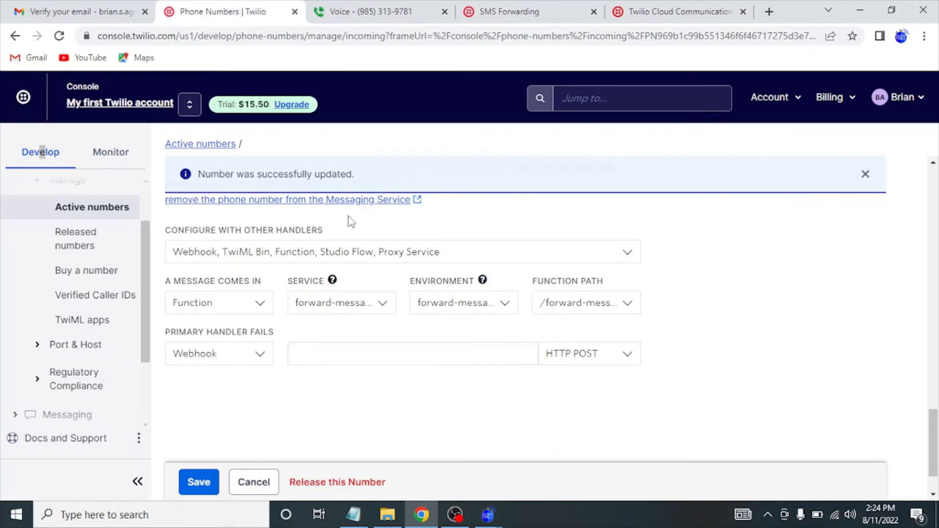
# Start the account upgrade and choose United States as the country.
pyautogui.click(294, 108)
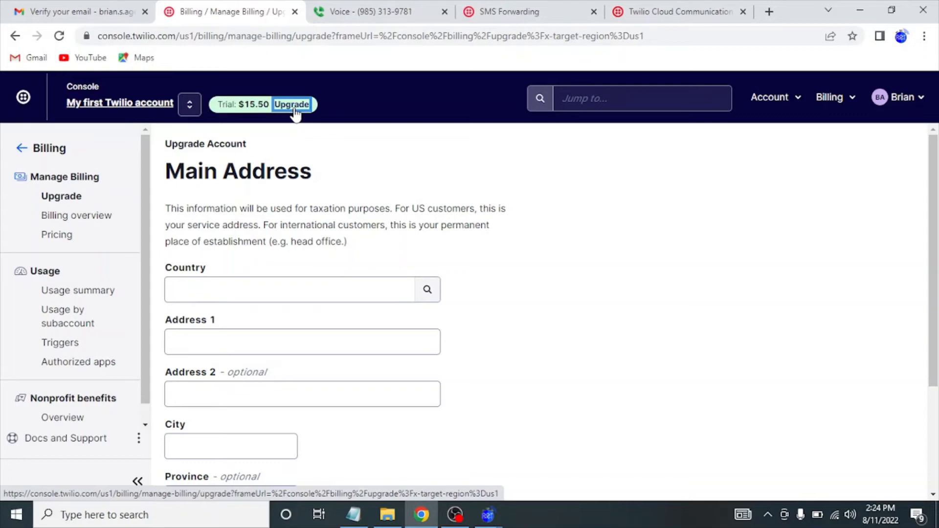
pyautogui.click(361, 293)
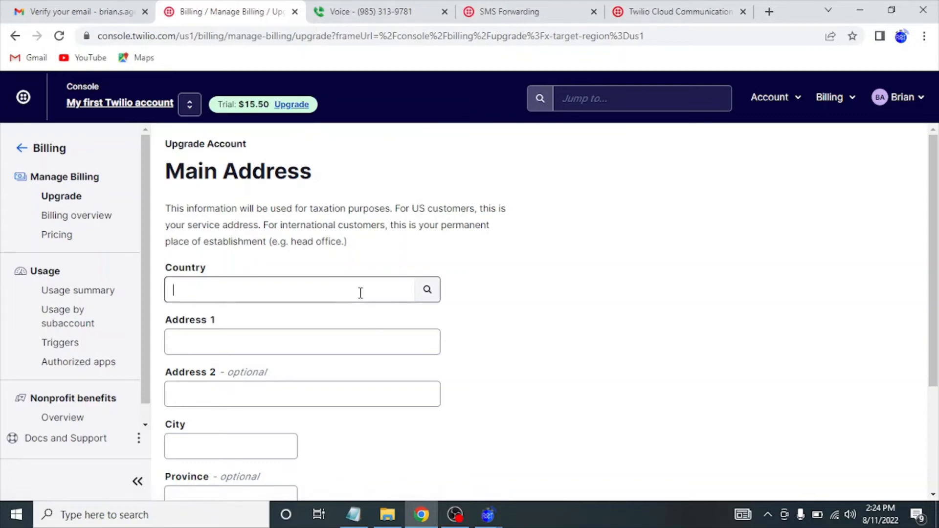
pyautogui.write('unit')
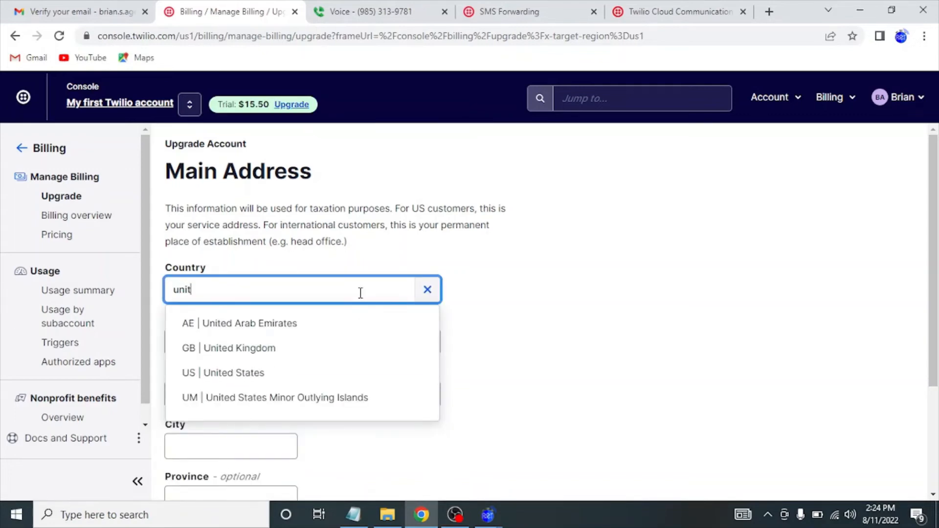
pyautogui.click(292, 373)
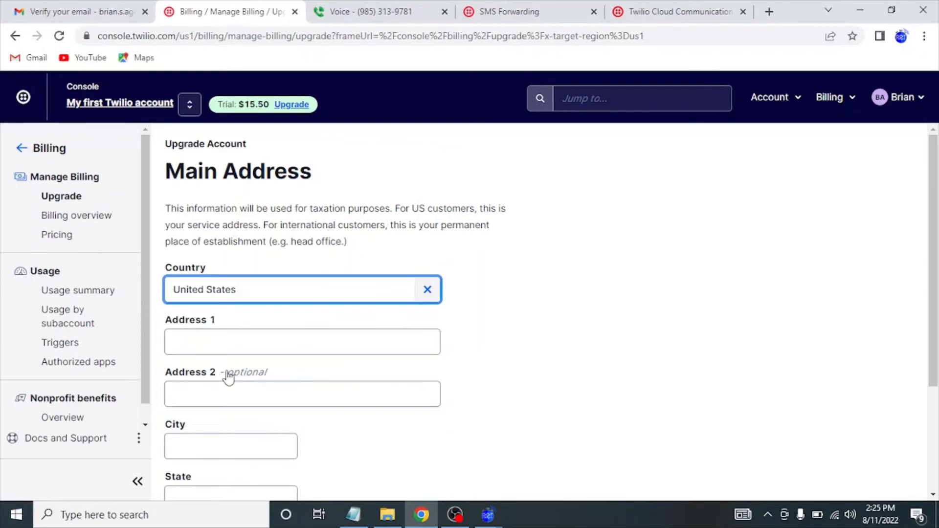
# Enter the main street address, city, state and zip code, then continue to tax information.
pyautogui.click(231, 347)
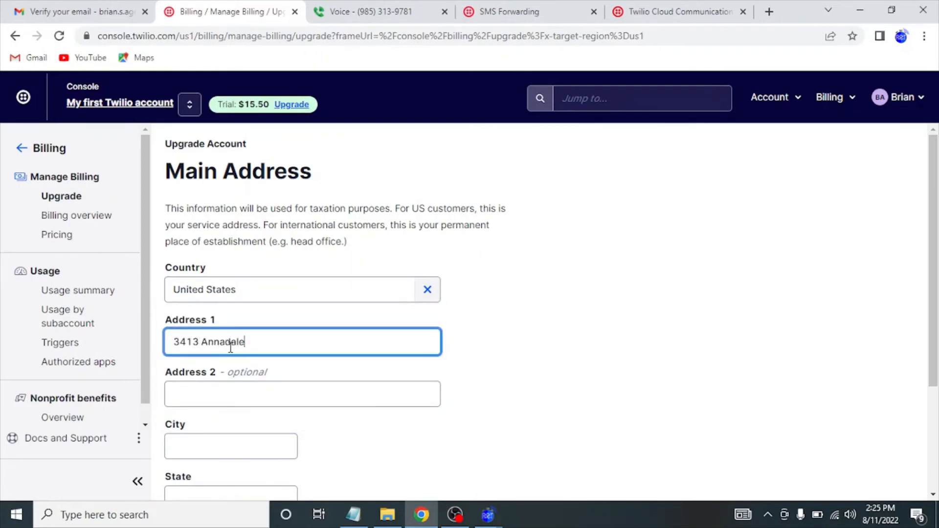
pyautogui.press('Tab')
pyautogui.press('Tab')
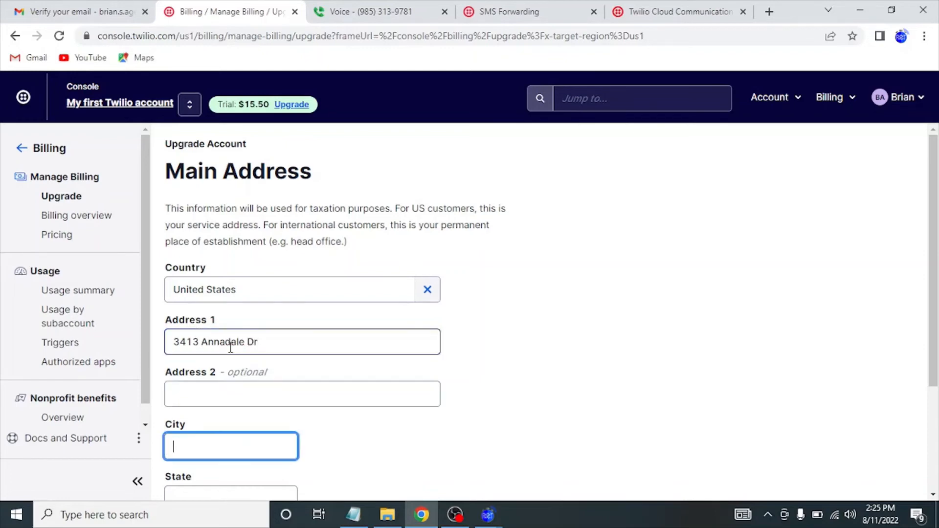
pyautogui.write('Jonesboro')
pyautogui.press('Tab')
pyautogui.write('a')
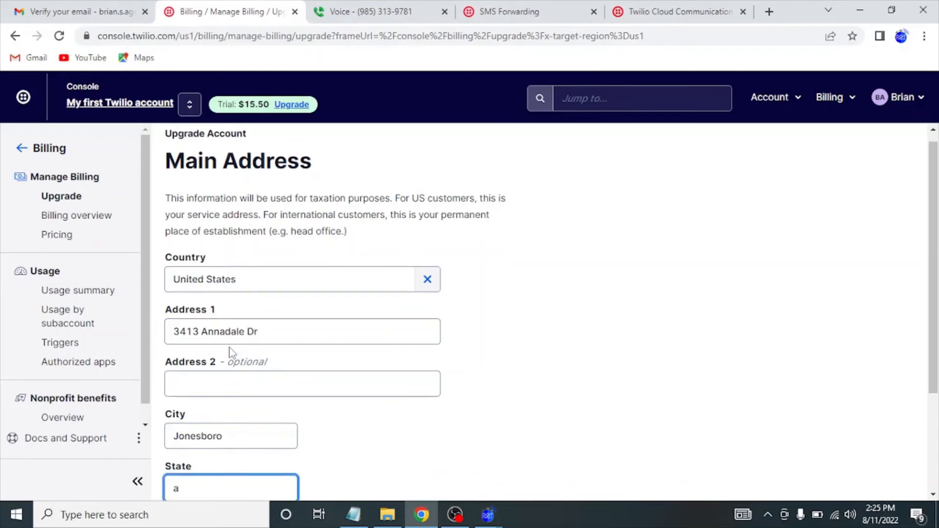
pyautogui.write('r')
pyautogui.press('Tab')
pyautogui.hotkey('shift', 'Tab')
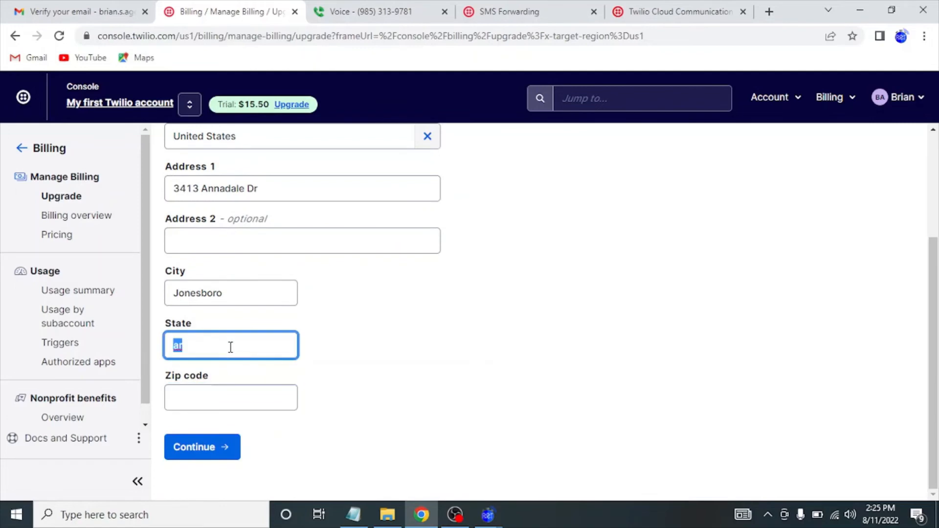
pyautogui.write('AR')
pyautogui.hotkey('shift', 'Tab')
pyautogui.press('Tab')
pyautogui.press('Tab')
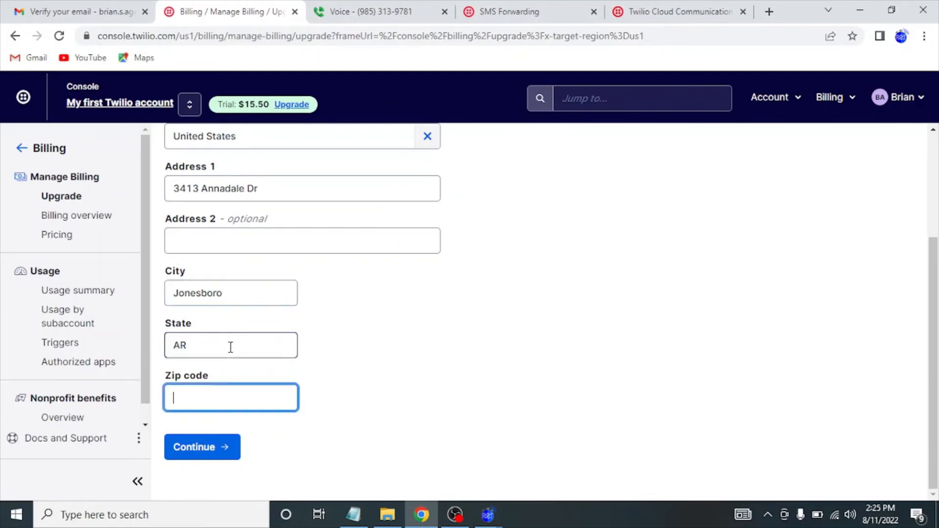
pyautogui.write('72404')
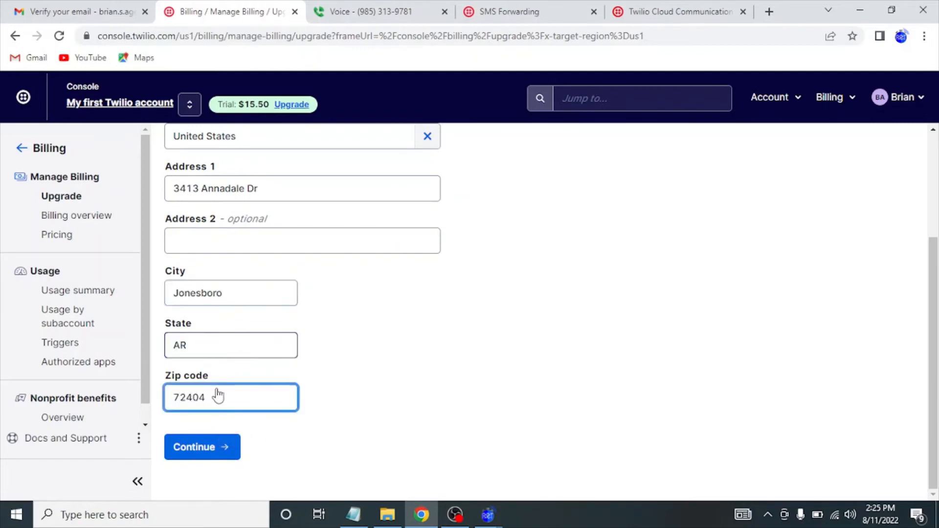
pyautogui.click(195, 457)
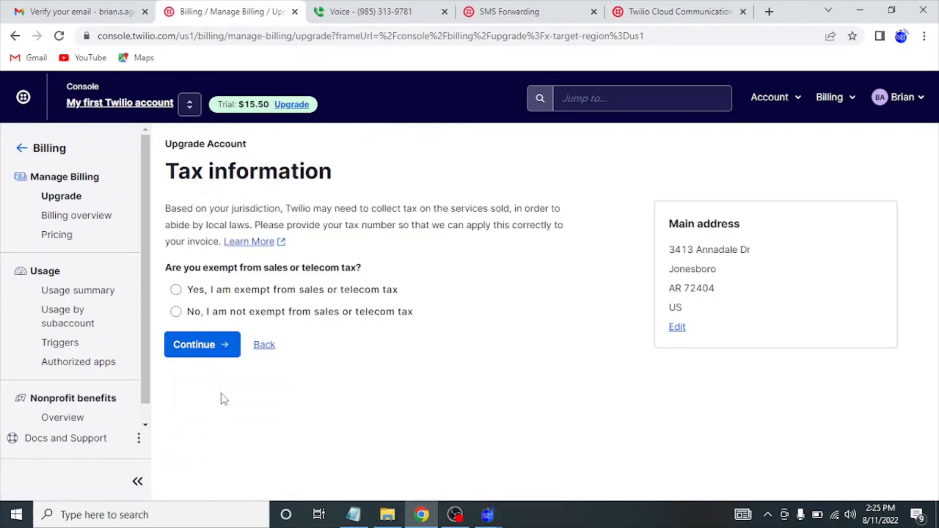
# Mark the account 'No, I am not exempt' and enter 250 as the starting amount.
pyautogui.click(198, 316)
pyautogui.click(189, 356)
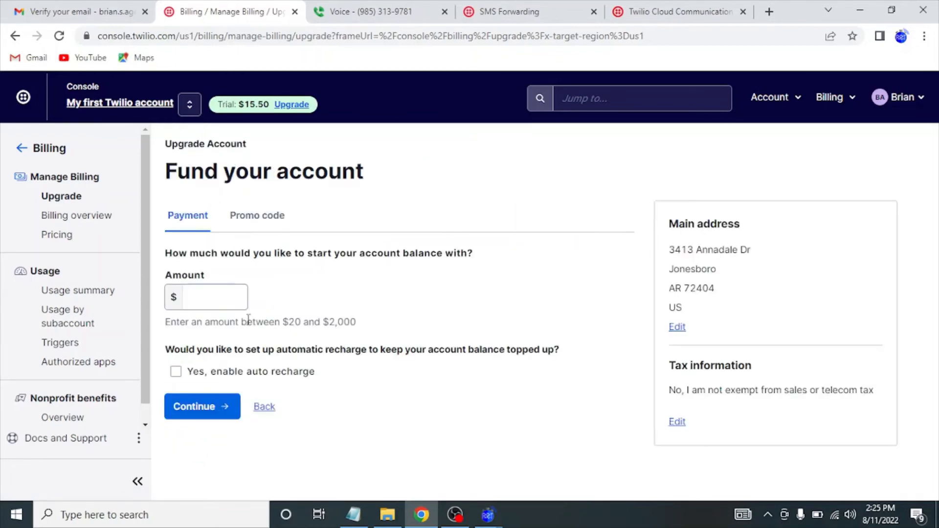
pyautogui.click(212, 302)
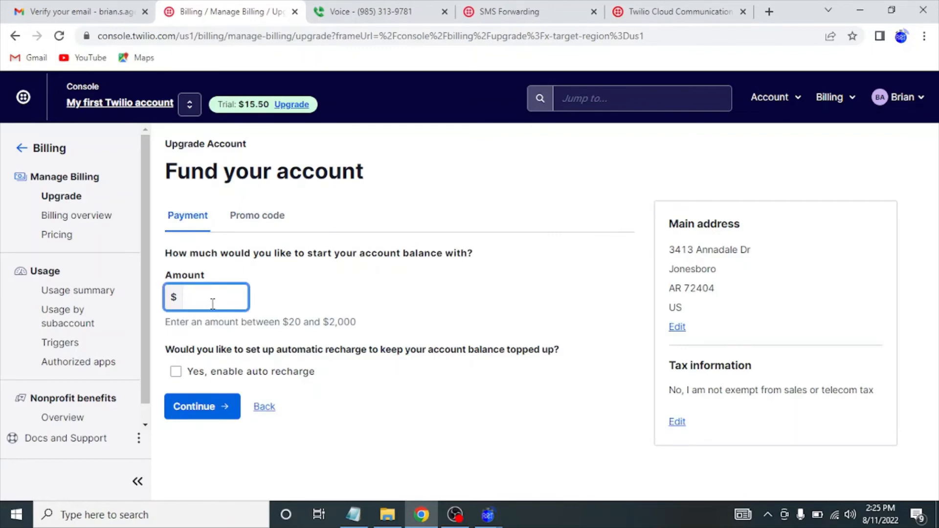
pyautogui.write('250')
# Close the race clock and athletes windows in Agee Race Timing, confirming timing is finished.
pyautogui.moveTo(488, 517)
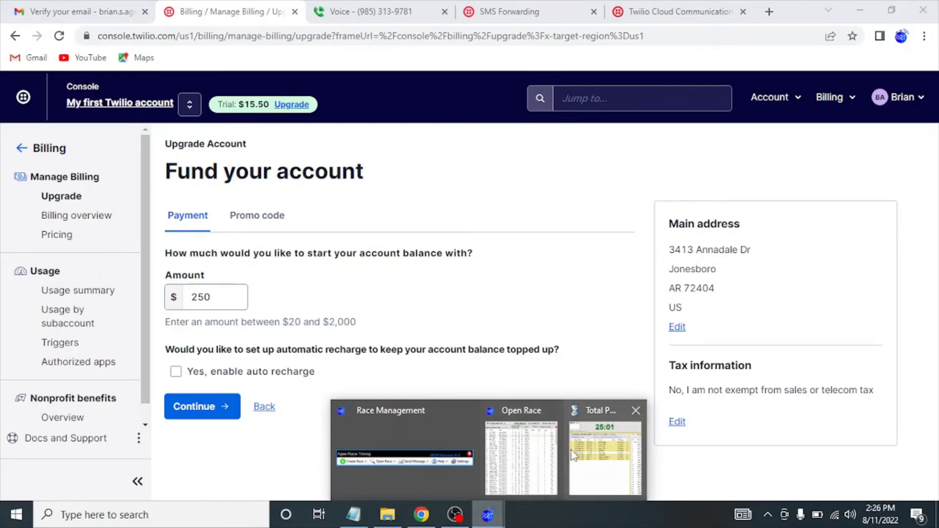
pyautogui.click(583, 439)
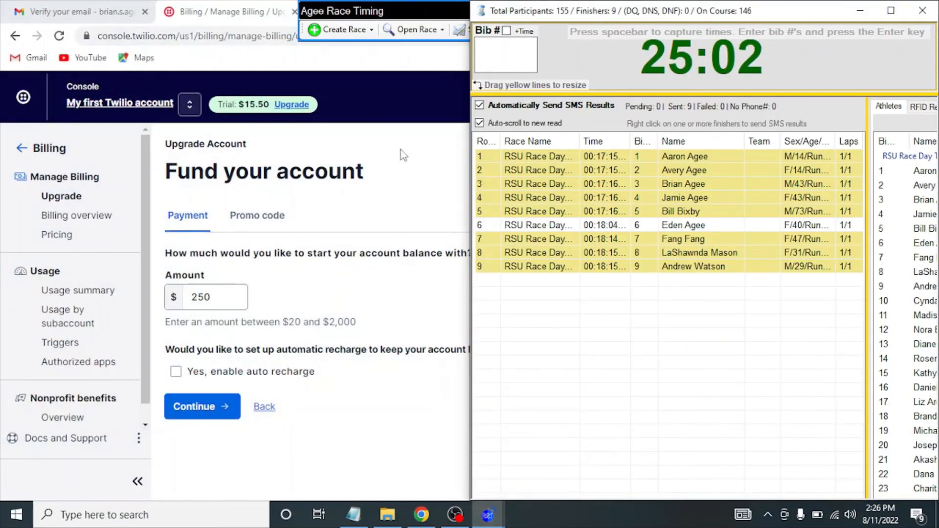
pyautogui.click(922, 11)
pyautogui.click(523, 313)
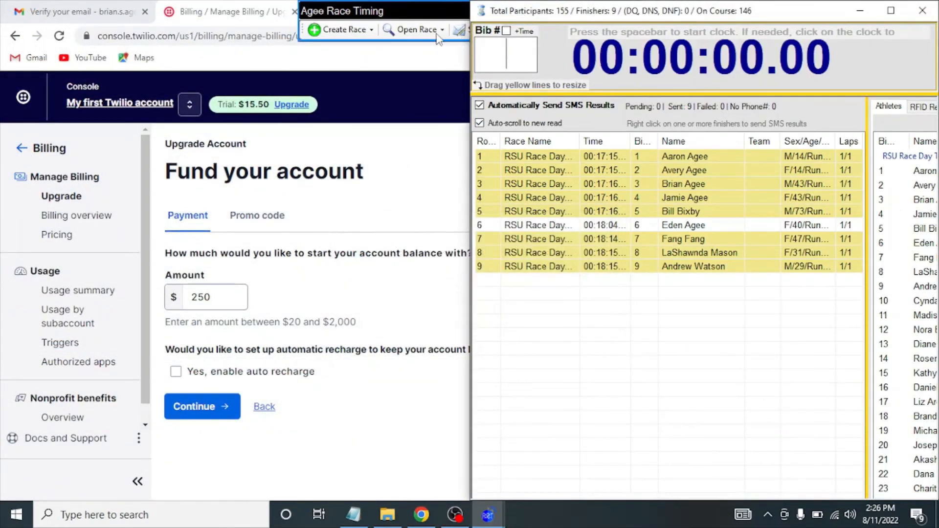
pyautogui.click(925, 10)
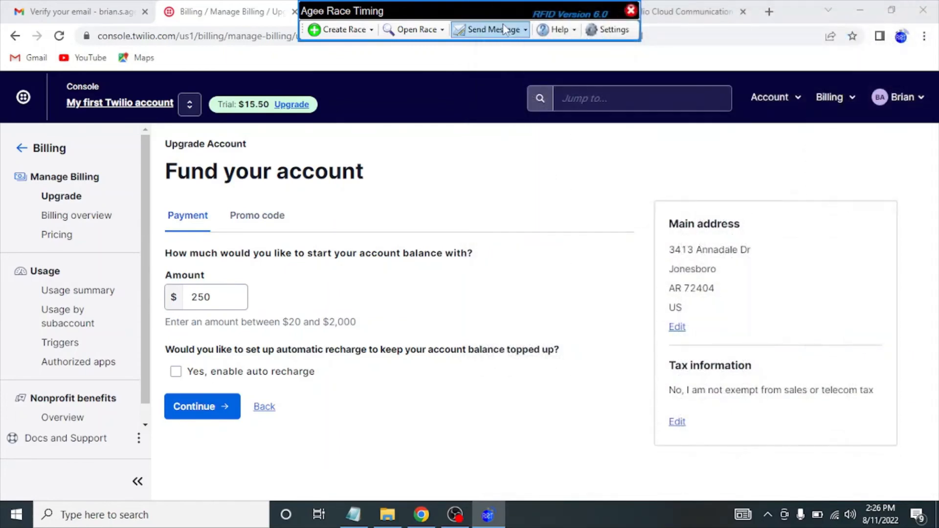
# Start a text announcement addressed to the RSU Race Day Tools Test participants.
pyautogui.click(501, 27)
pyautogui.click(495, 66)
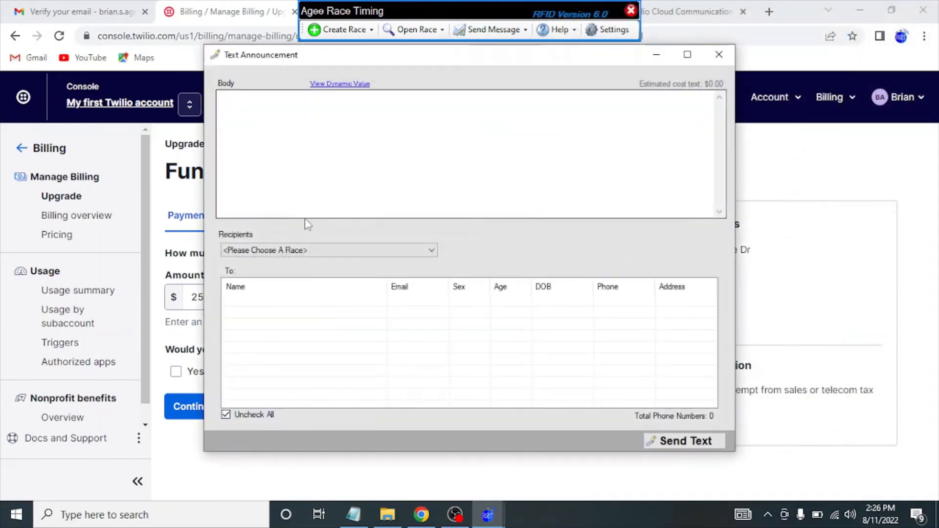
pyautogui.click(283, 251)
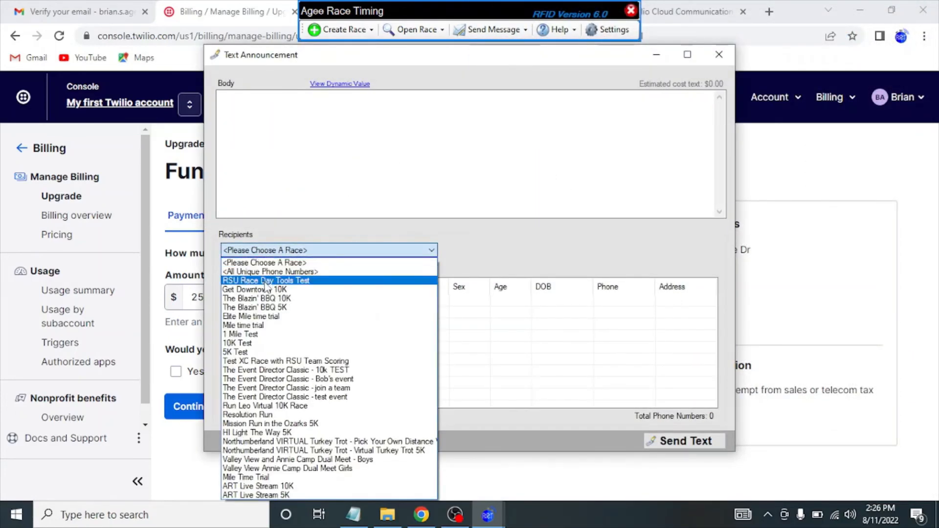
pyautogui.click(267, 282)
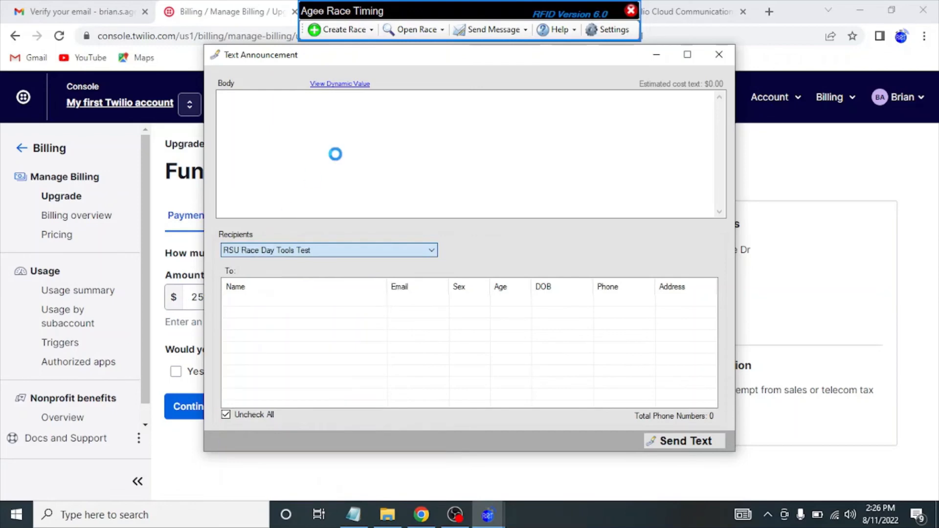
# Write 'Thanks for coming out today.' in the body, then close the announcement unsent.
pyautogui.click(365, 145)
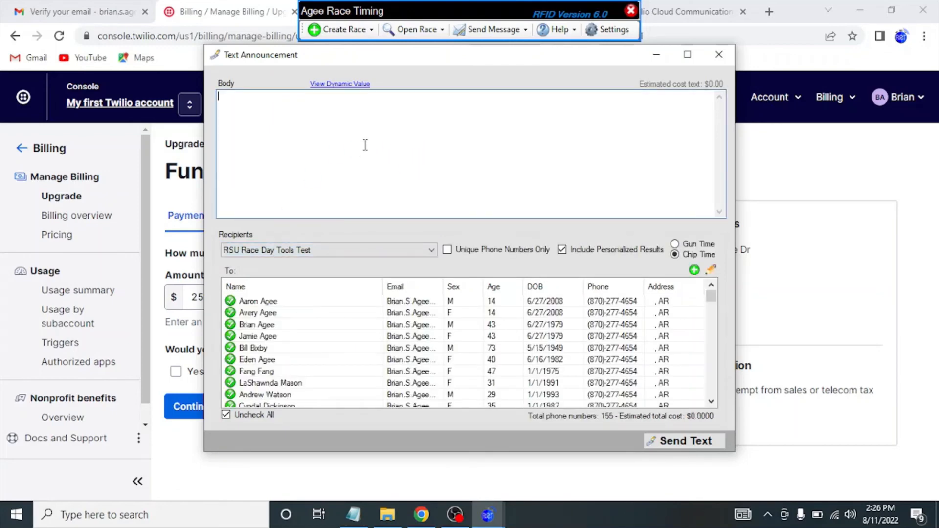
pyautogui.write('Thanks for comng')
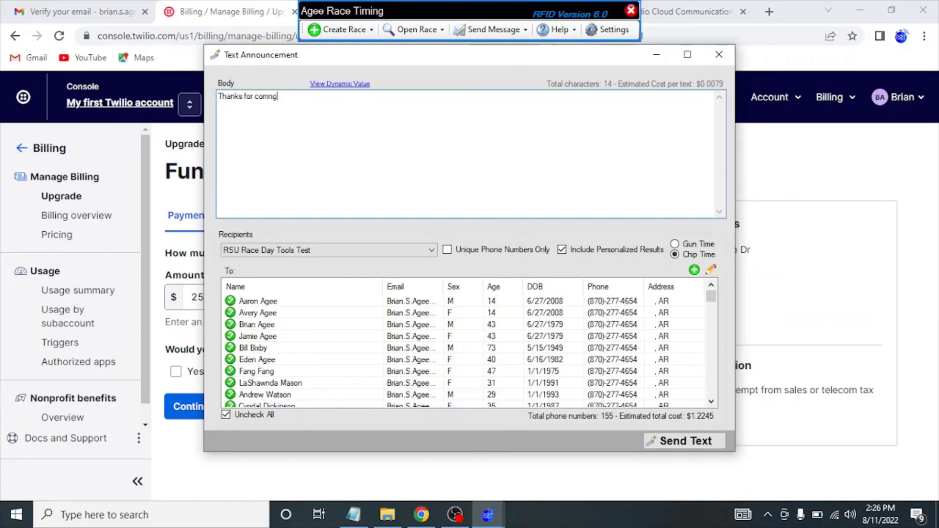
pyautogui.press('BackSpace')
pyautogui.press('BackSpace')
pyautogui.press('BackSpace')
pyautogui.write('ing out today.')
pyautogui.click(719, 55)
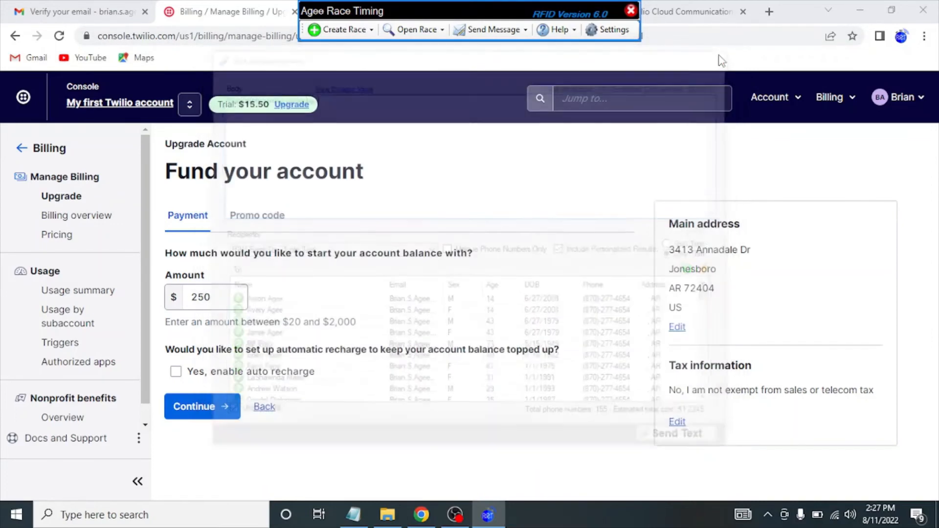
# Edit the starting Amount and enable automatic recharge.
pyautogui.click(215, 296)
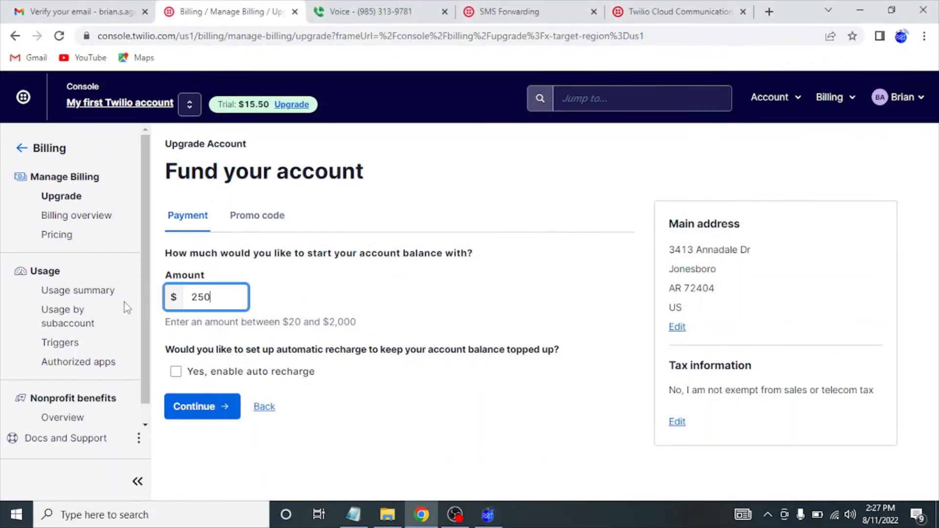
pyautogui.press('BackSpace')
pyautogui.press('BackSpace')
pyautogui.press('BackSpace')
pyautogui.write('100')
pyautogui.press('Tab')
pyautogui.hotkey('shift', 'Tab')
pyautogui.write('5')
pyautogui.press('Tab')
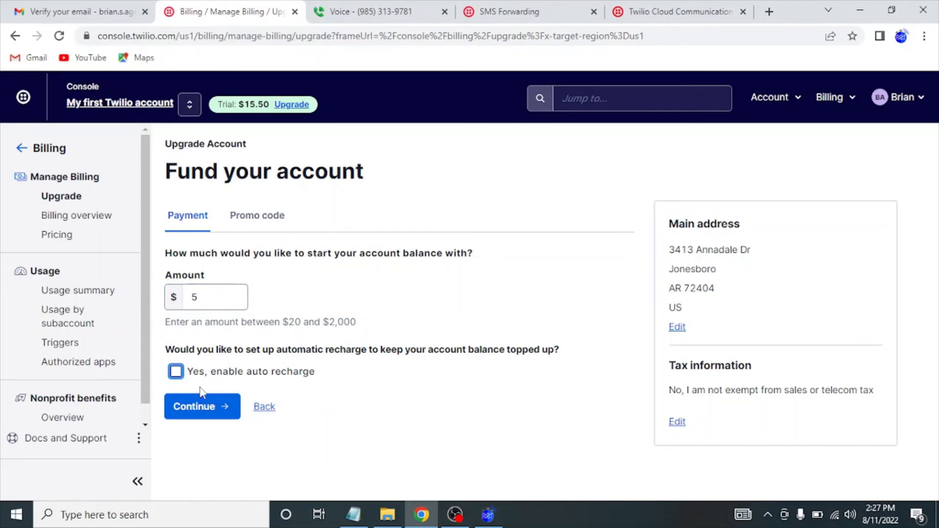
pyautogui.click(177, 373)
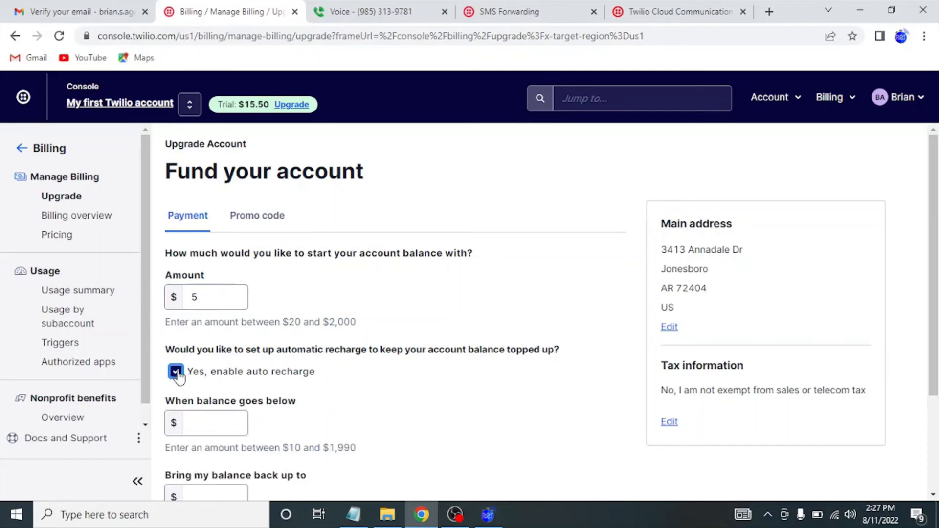
pyautogui.scroll(-2, 177, 374)
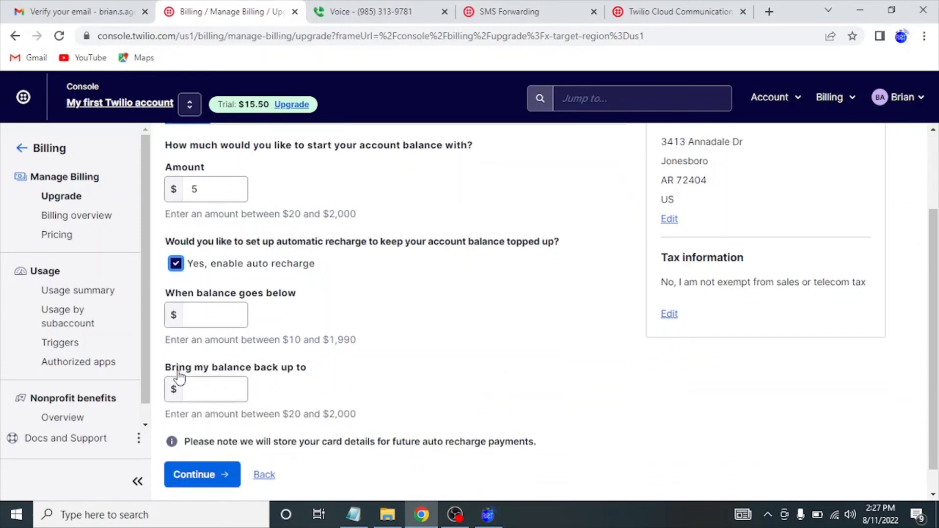
# Set the starting Amount to $25.
pyautogui.click(210, 312)
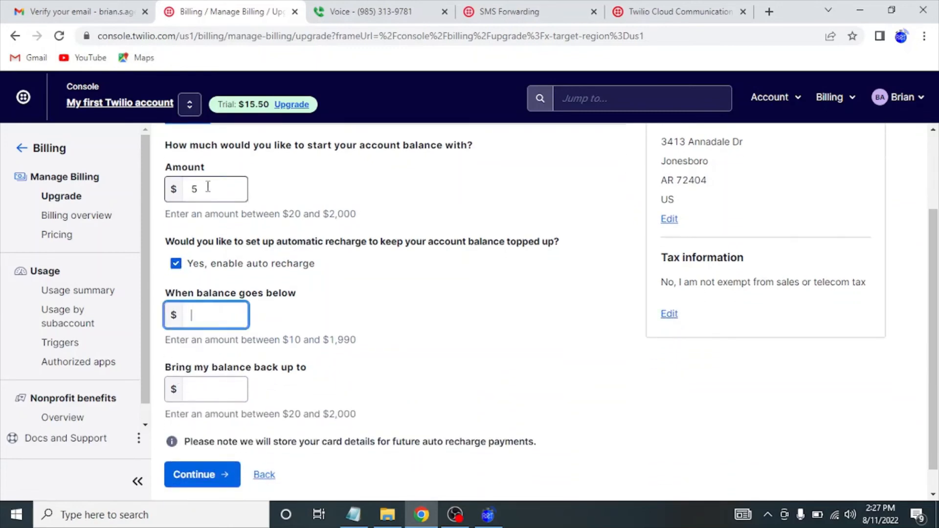
pyautogui.click(204, 187)
pyautogui.click(201, 313)
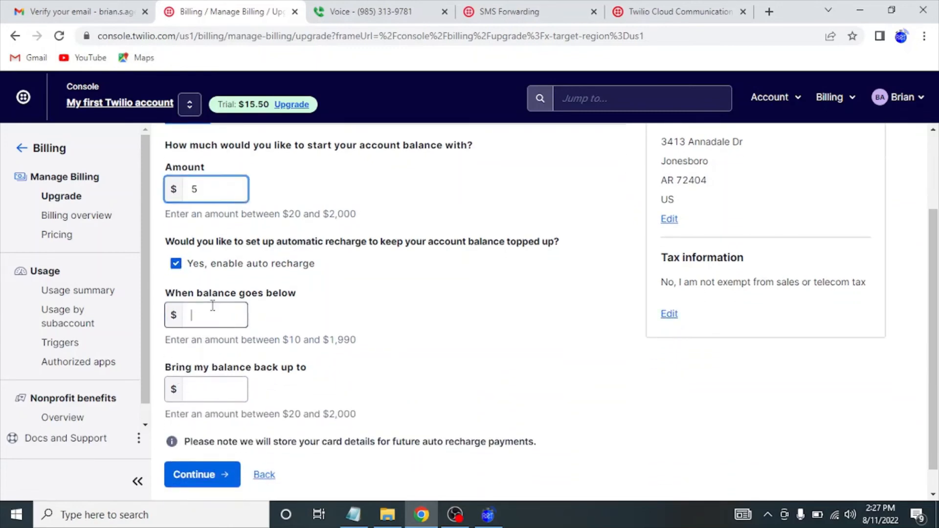
pyautogui.write('5')
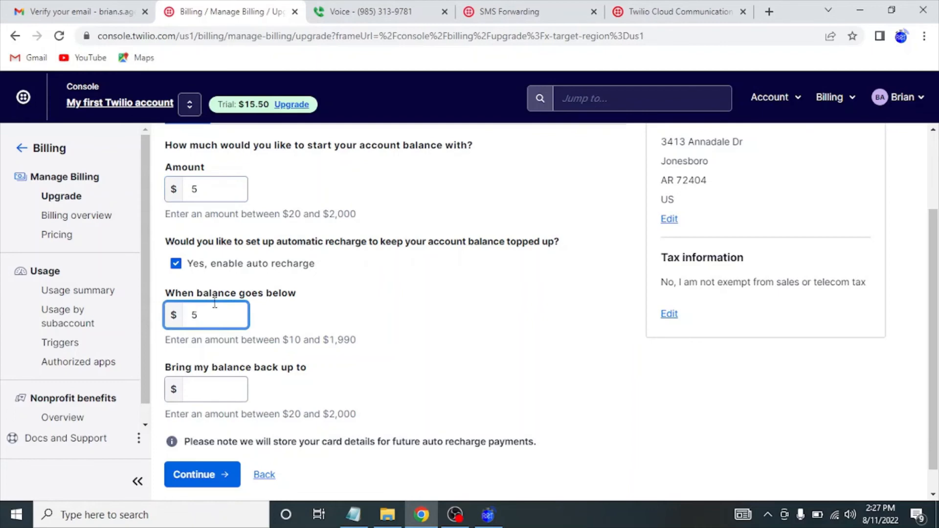
pyautogui.click(212, 189)
pyautogui.press('BackSpace')
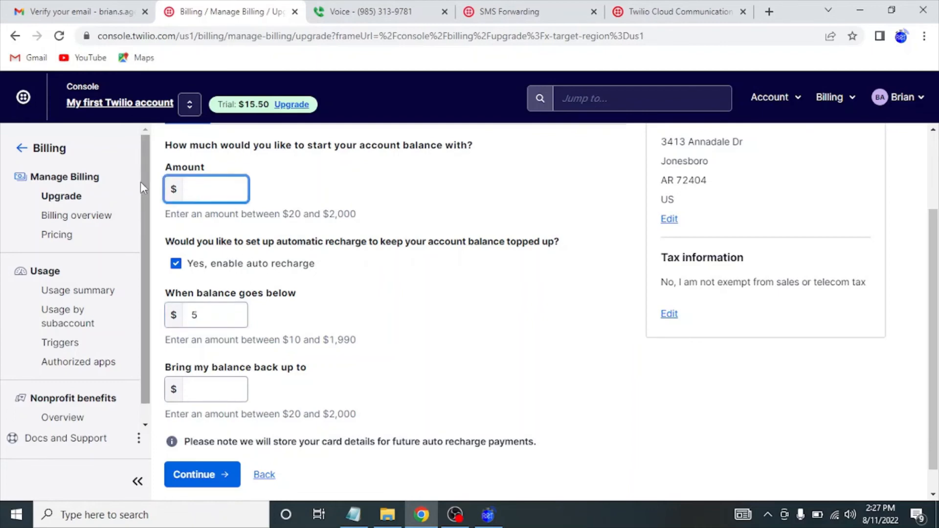
pyautogui.write('25')
pyautogui.press('Tab')
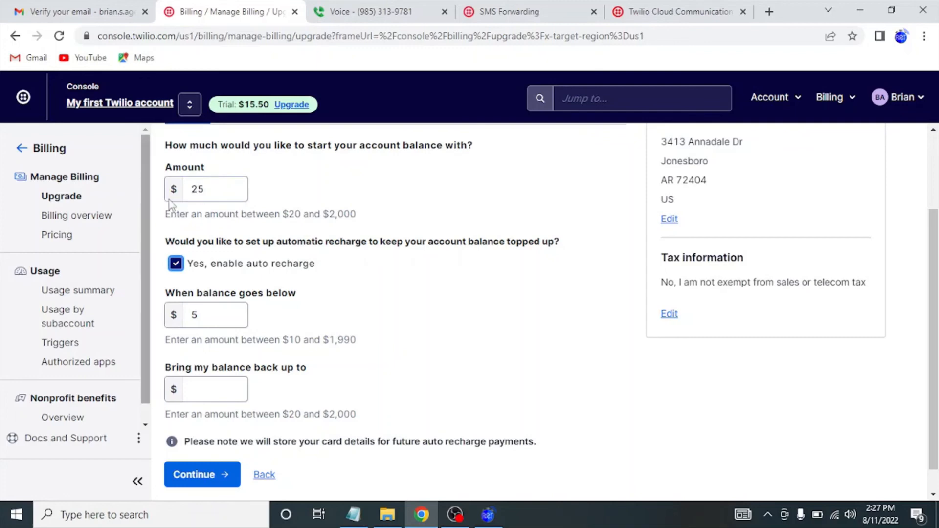
# Set auto recharge to trigger at $10 and recharge up to $25.
pyautogui.scroll(-1, 307, 342)
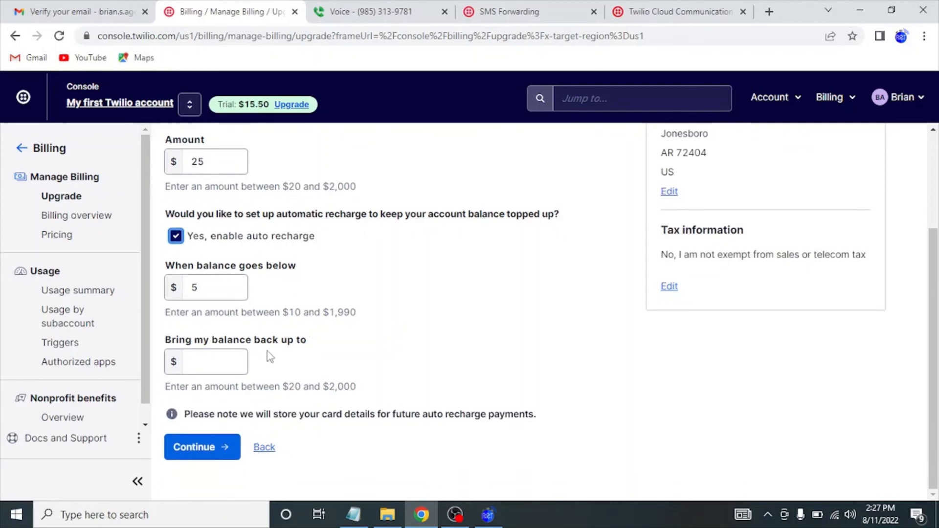
pyautogui.click(208, 288)
pyautogui.press('BackSpace')
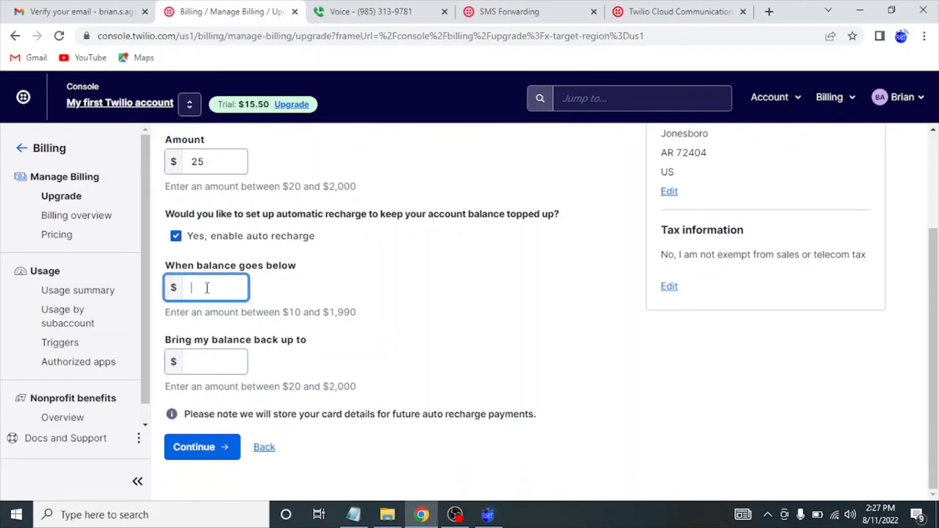
pyautogui.write('10')
pyautogui.moveTo(283, 186); pyautogui.dragTo(323, 187)
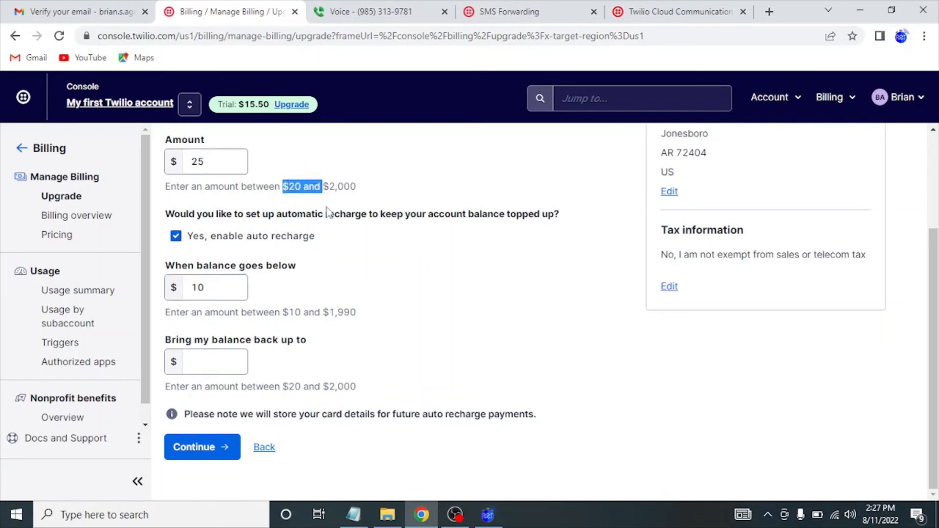
pyautogui.click(232, 363)
pyautogui.write('25')
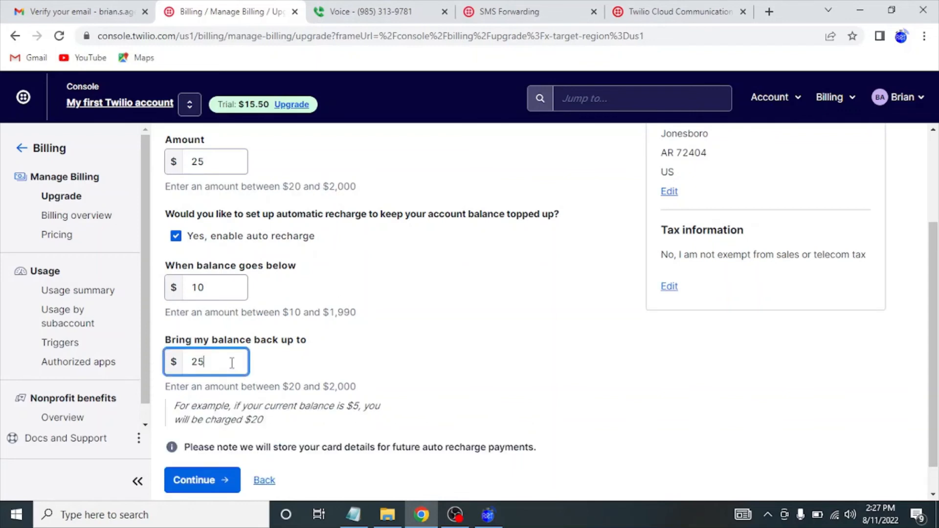
pyautogui.click(223, 161)
pyautogui.click(216, 287)
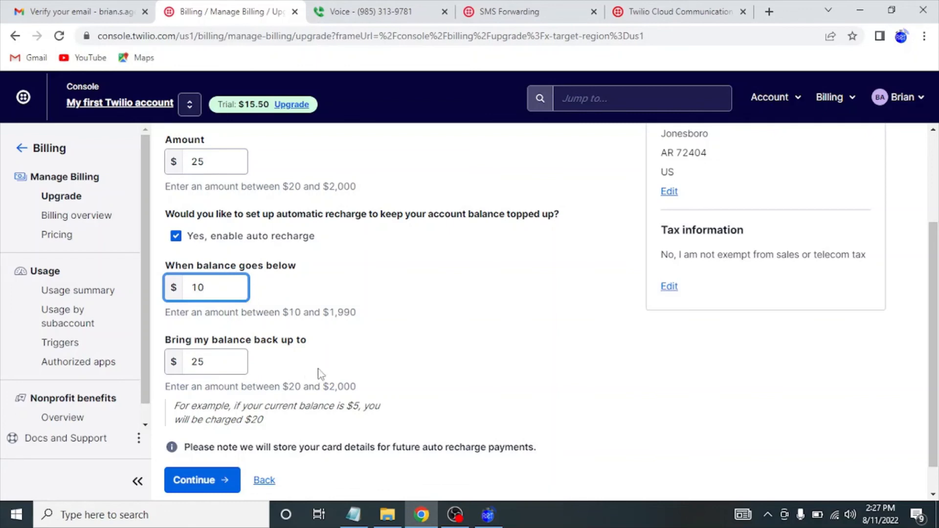
# Continue to the Payment Method step, review it, then return to the main console.
pyautogui.scroll(-1, 320, 374)
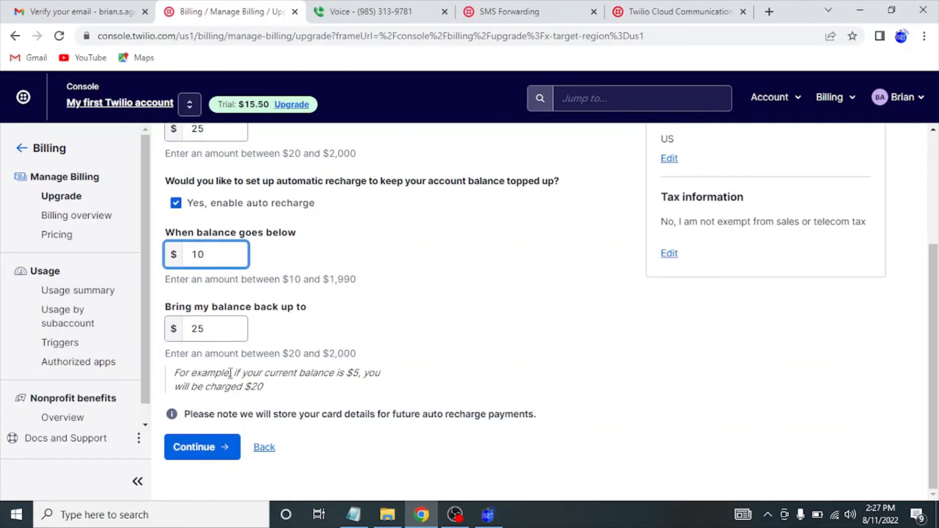
pyautogui.click(205, 451)
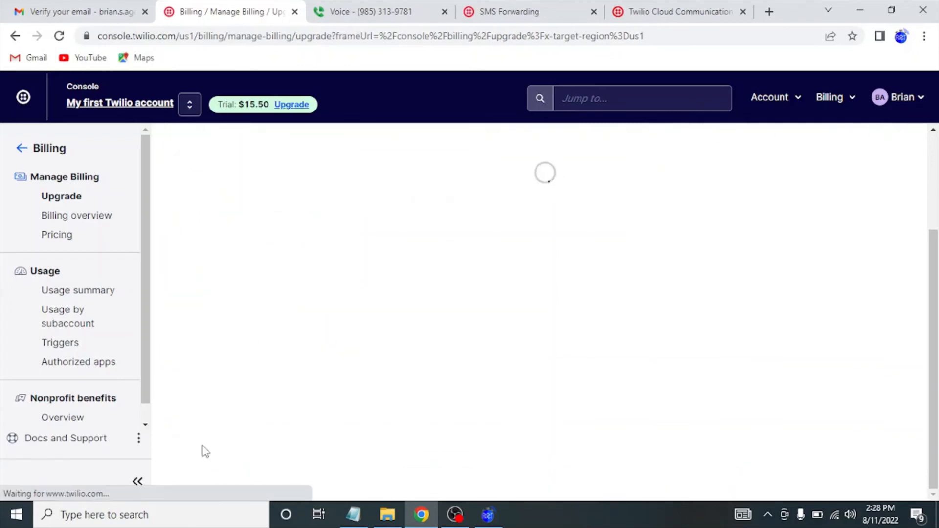
pyautogui.scroll(3, 311, 281)
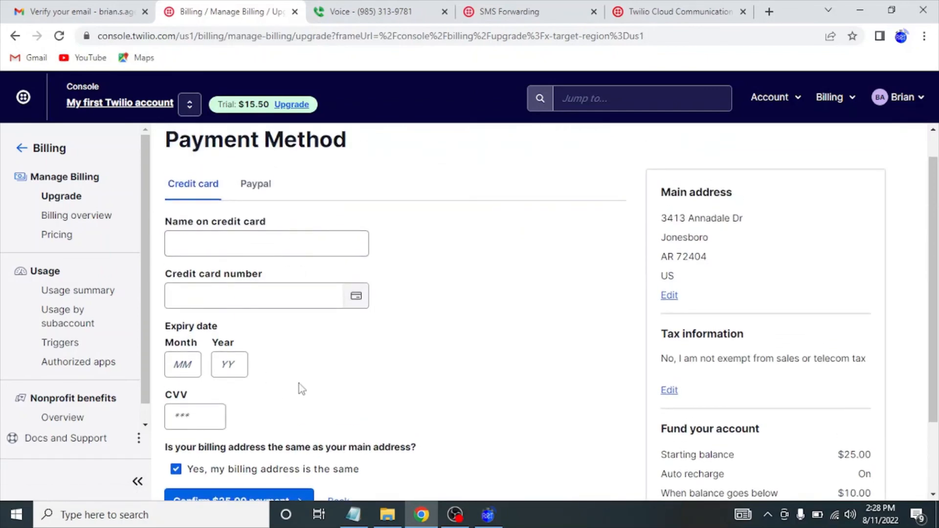
pyautogui.scroll(-1, 300, 388)
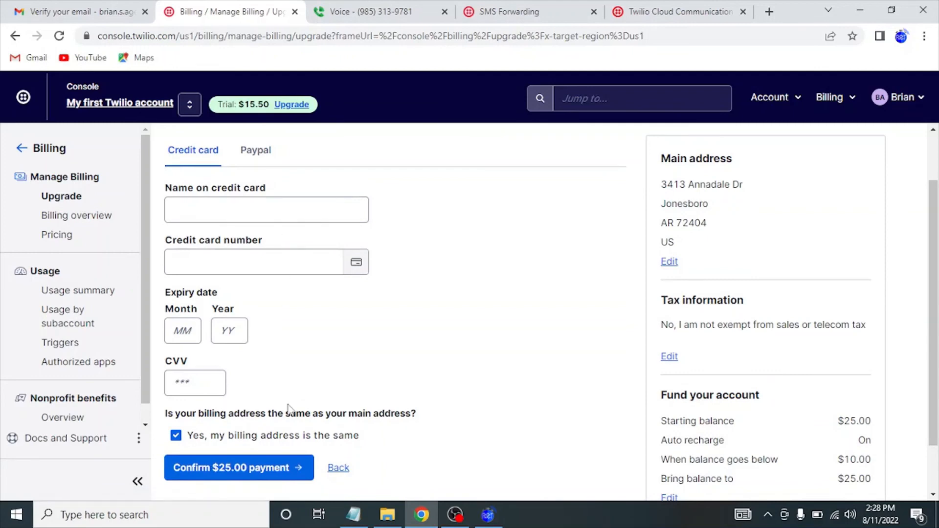
pyautogui.scroll(2, 337, 340)
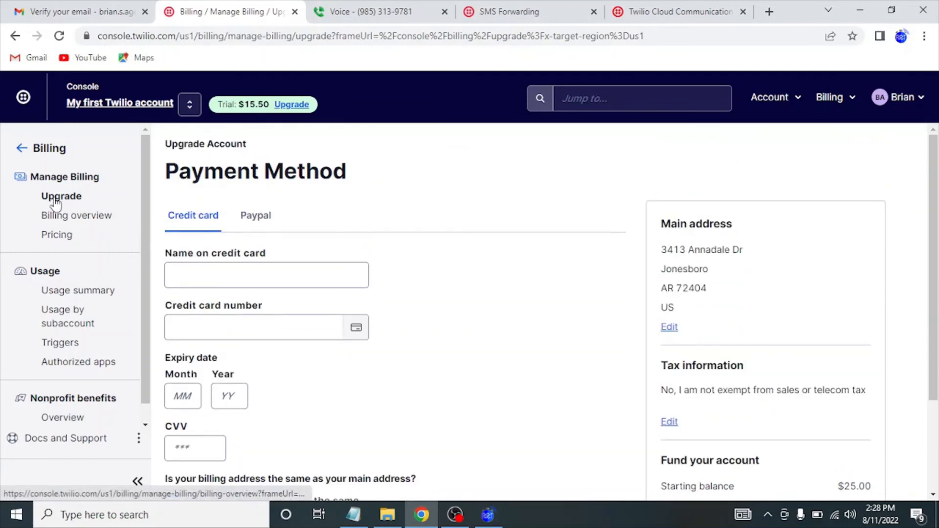
pyautogui.click(21, 149)
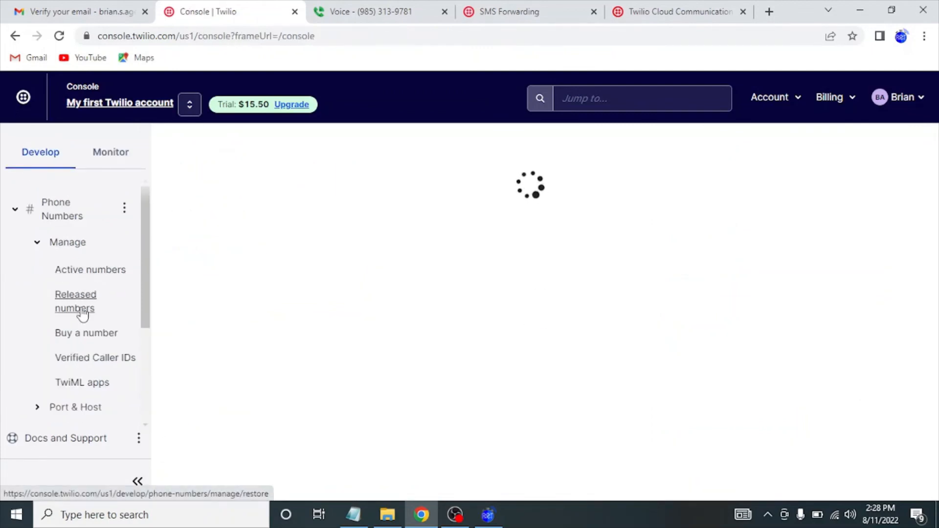
# On Buy a Number, search for available numbers containing 870.
pyautogui.click(83, 335)
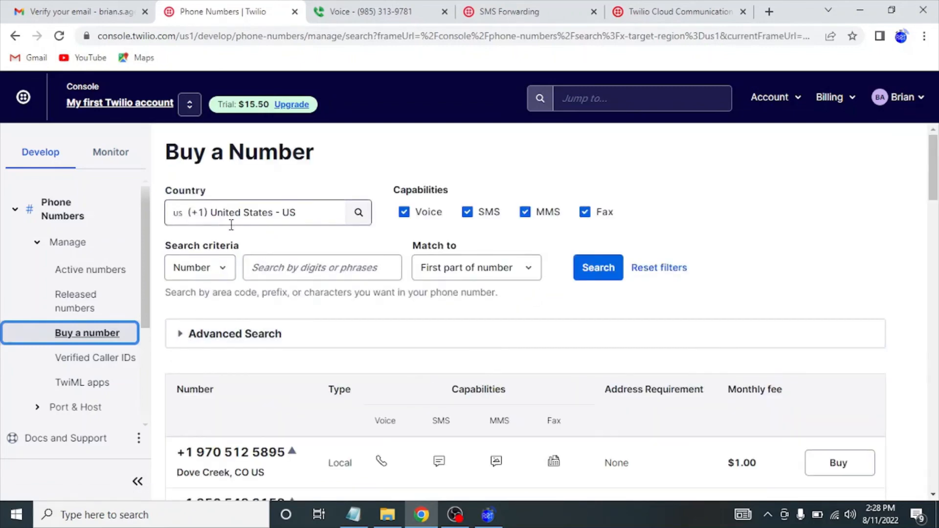
pyautogui.click(206, 267)
pyautogui.click(265, 267)
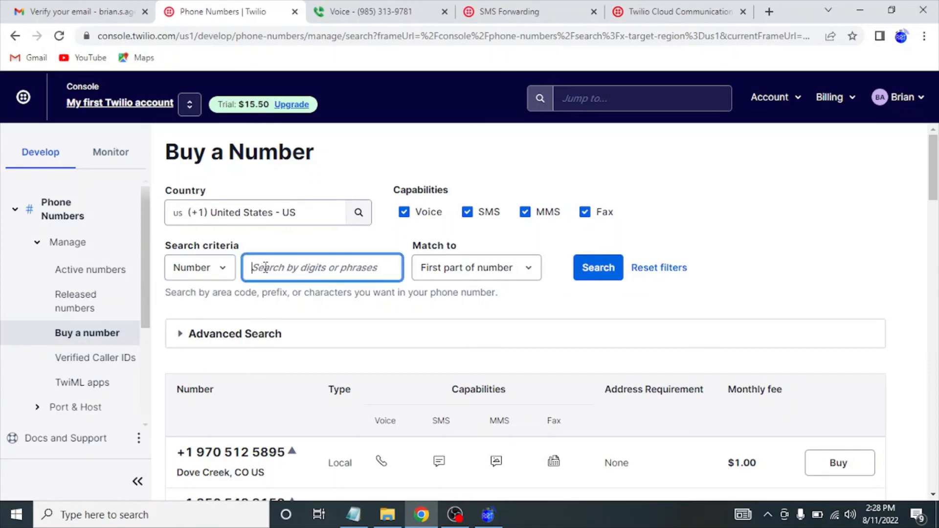
pyautogui.write('87')
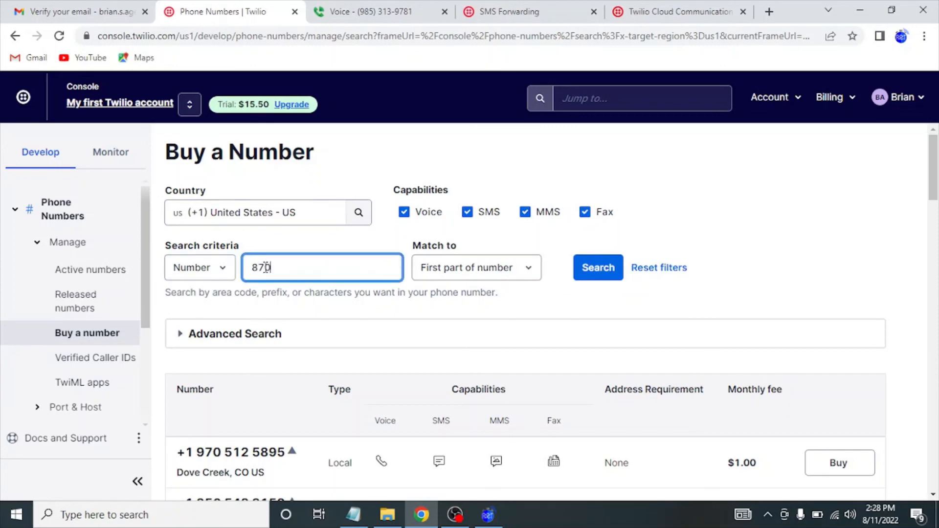
pyautogui.write('0')
pyautogui.click(592, 268)
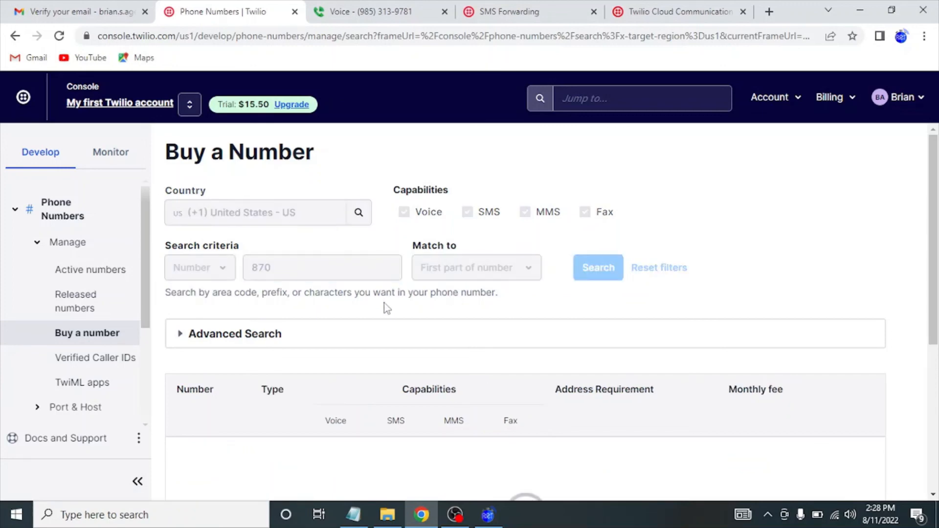
pyautogui.scroll(-1, 359, 335)
pyautogui.scroll(-2, 362, 338)
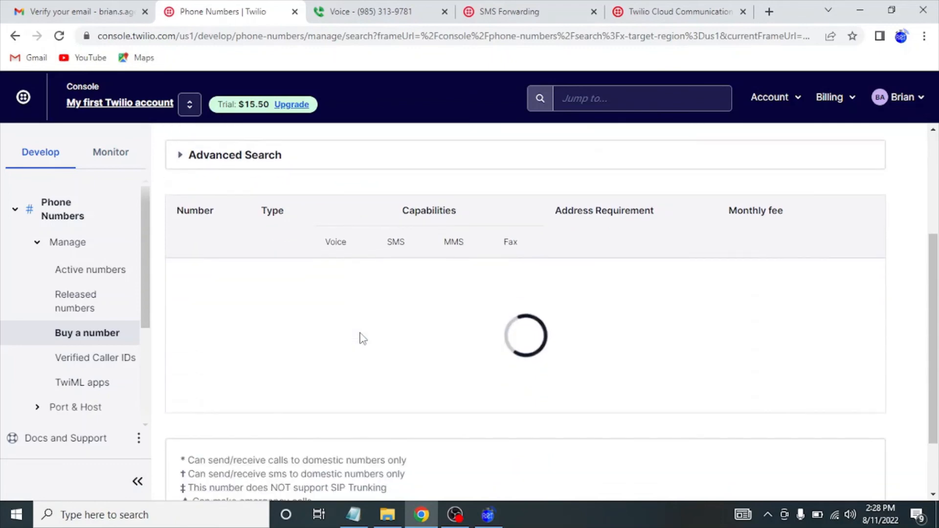
pyautogui.scroll(2, 362, 338)
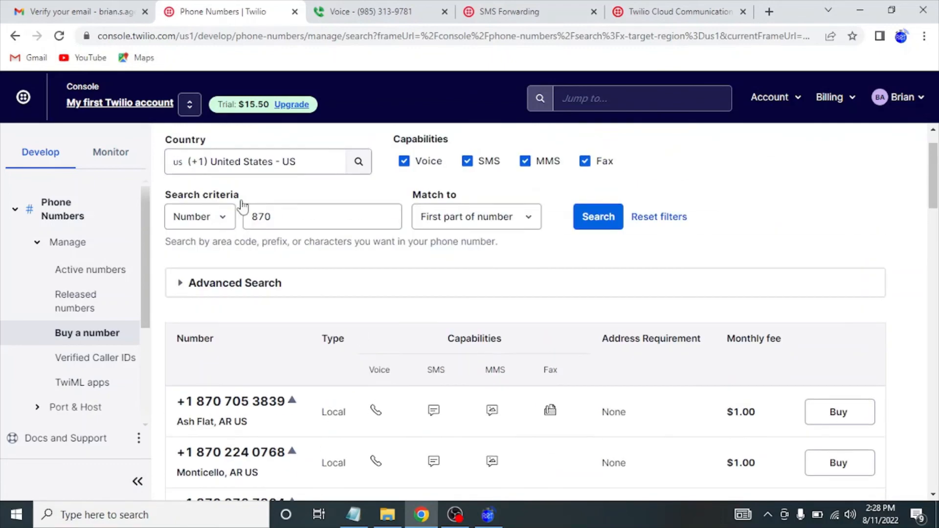
# Search by Locality for 'jonesboro' and browse the local Jonesboro, AR numbers.
pyautogui.click(220, 218)
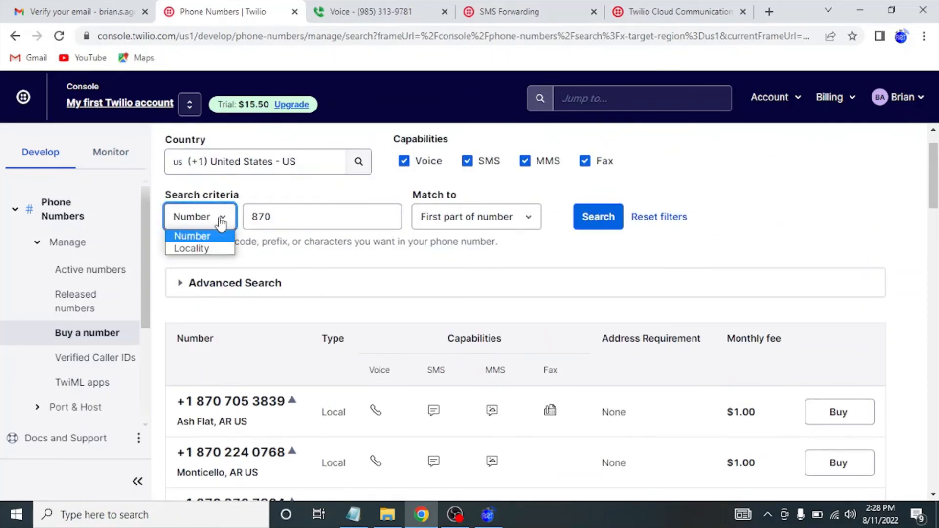
pyautogui.click(204, 249)
pyautogui.moveTo(292, 217); pyautogui.dragTo(164, 205)
pyautogui.press('BackSpace')
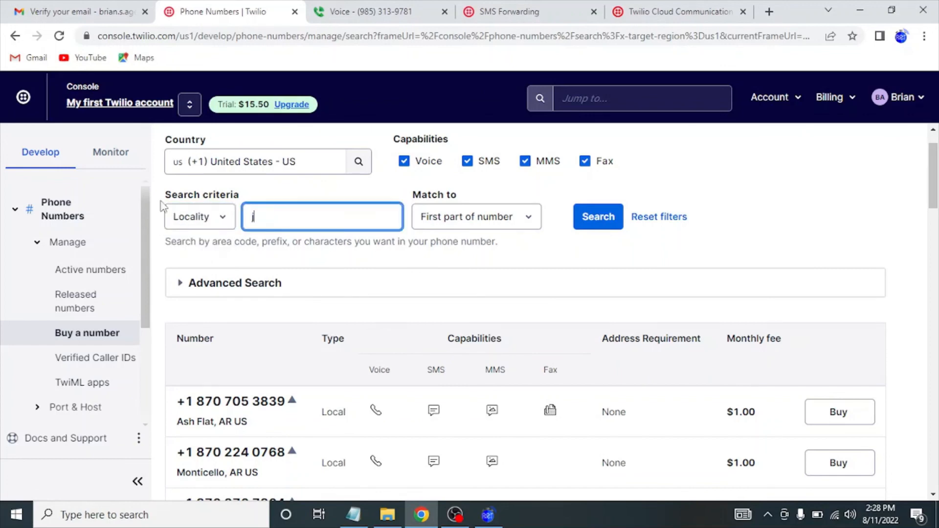
pyautogui.write('jonesboro')
pyautogui.click(593, 232)
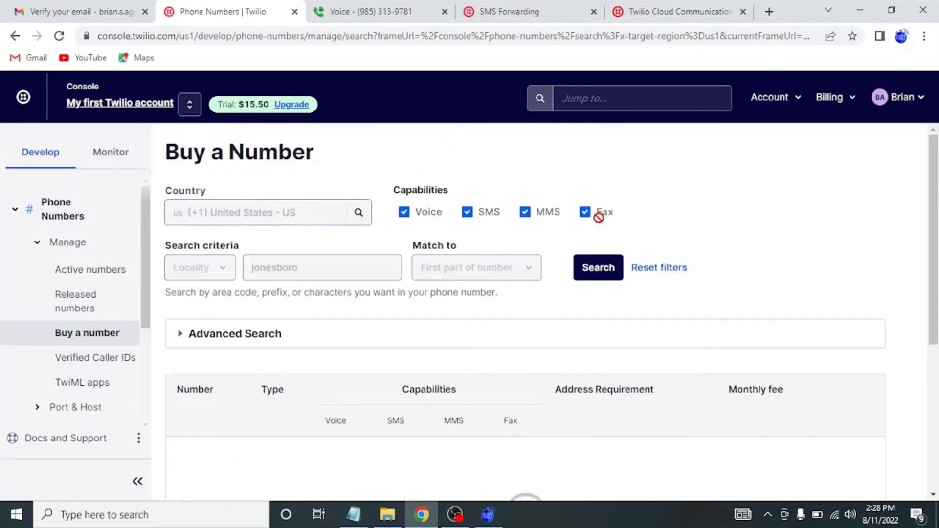
pyautogui.scroll(-2, 641, 253)
pyautogui.scroll(-3, 641, 253)
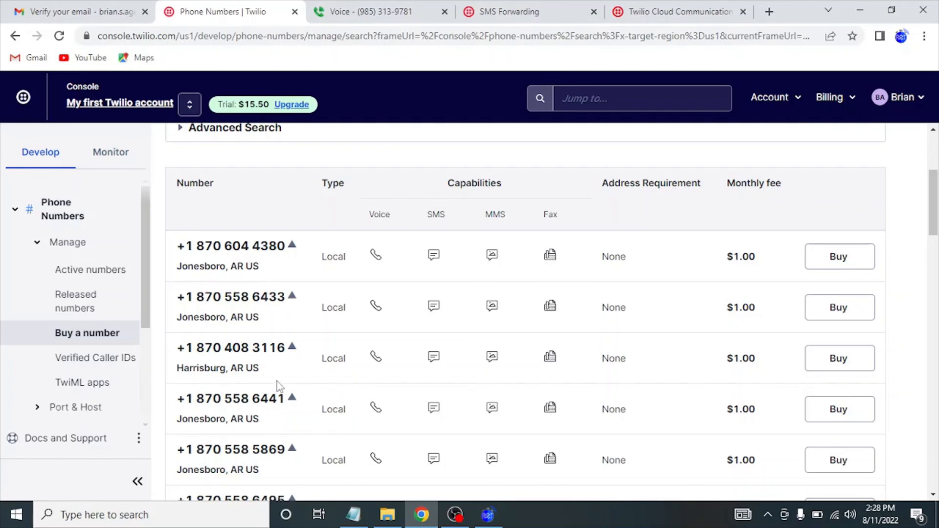
pyautogui.scroll(1, 277, 382)
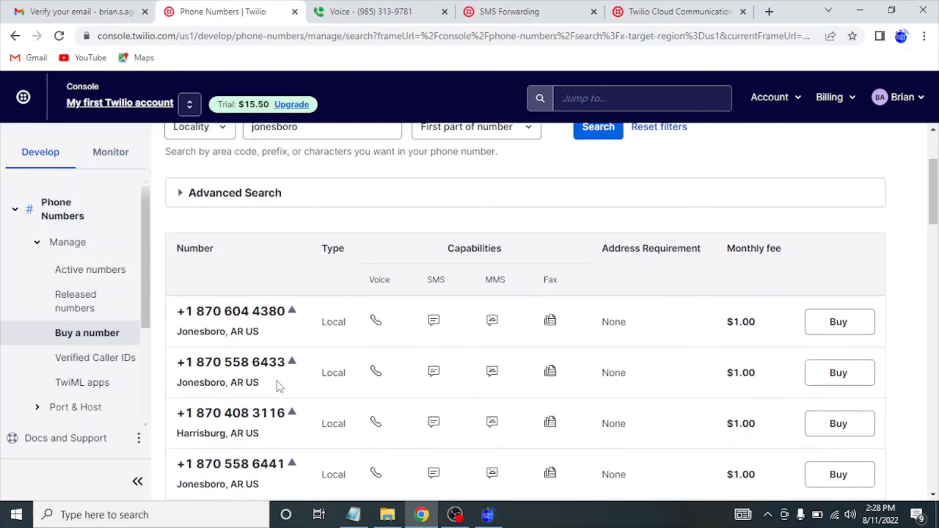
pyautogui.scroll(2, 309, 298)
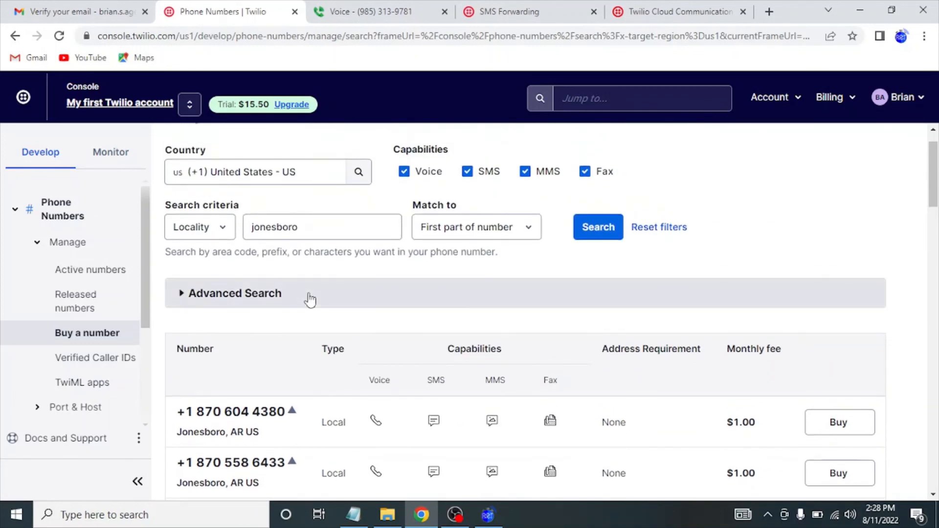
pyautogui.scroll(1, 309, 299)
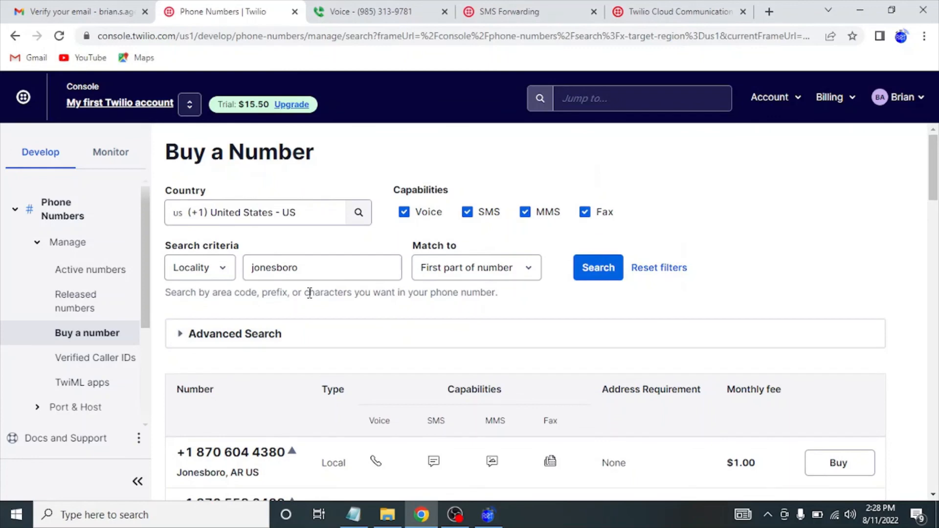
pyautogui.scroll(-1, 310, 294)
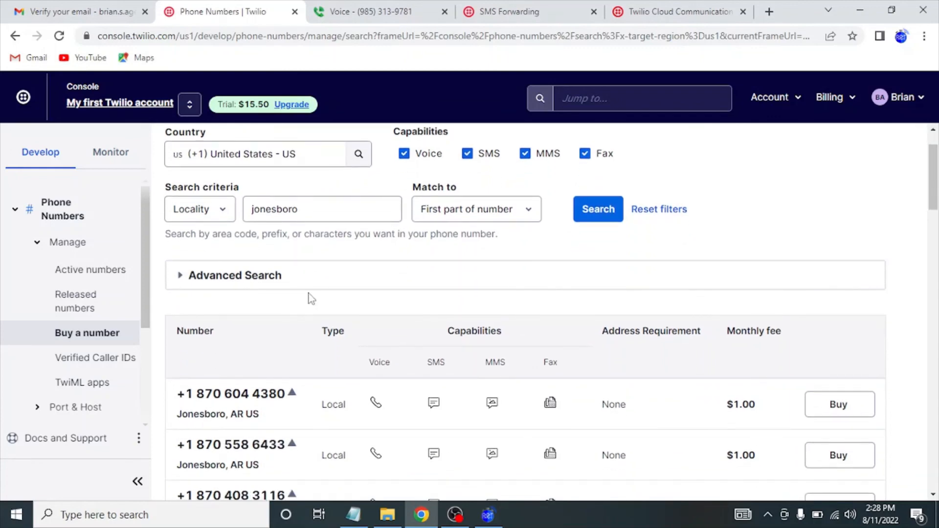
pyautogui.scroll(-2, 308, 299)
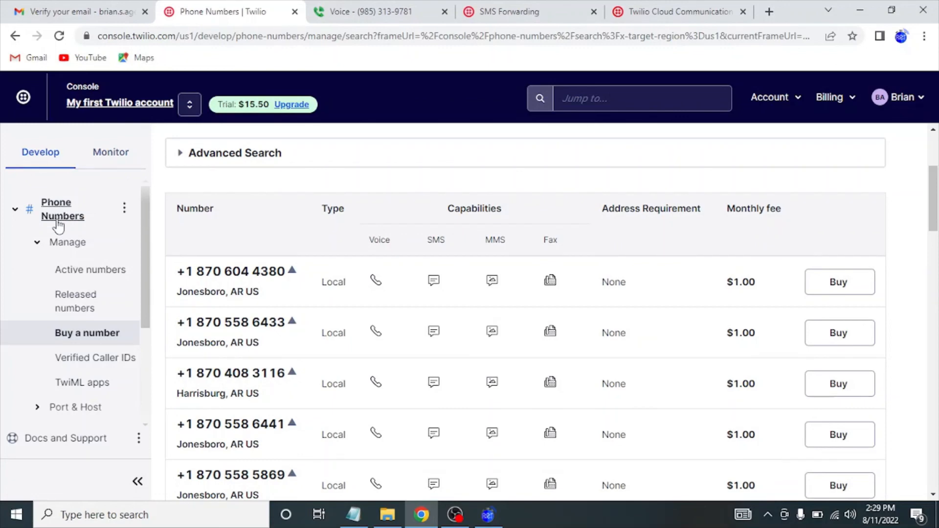
# Open the active Twilio phone number's settings from Manage > Active numbers.
pyautogui.click(60, 243)
pyautogui.click(73, 249)
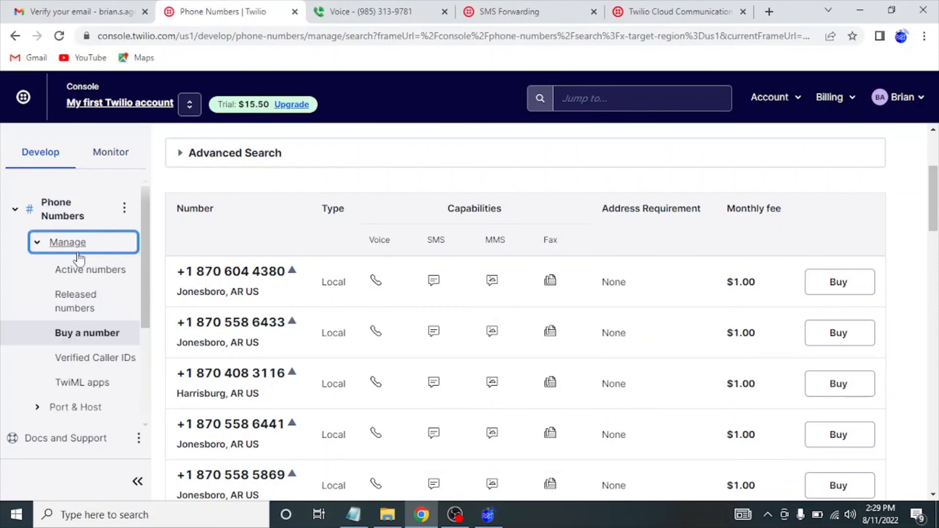
pyautogui.click(81, 268)
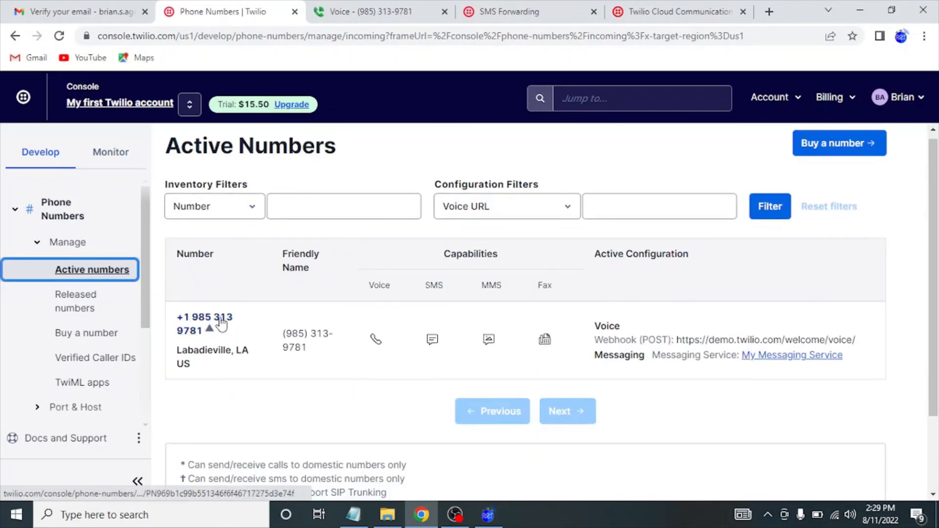
pyautogui.click(220, 323)
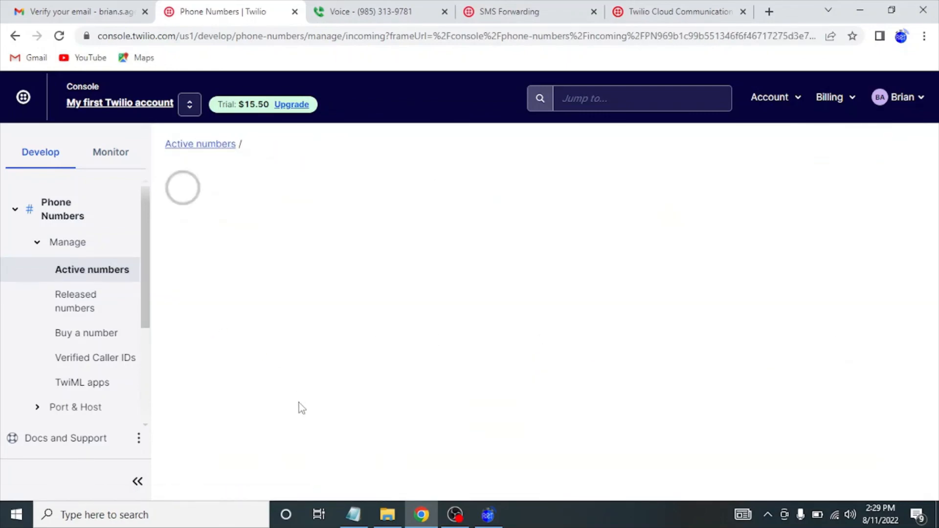
# Review the number's Messaging section, still handled by the forward-message Function.
pyautogui.scroll(-6, 378, 395)
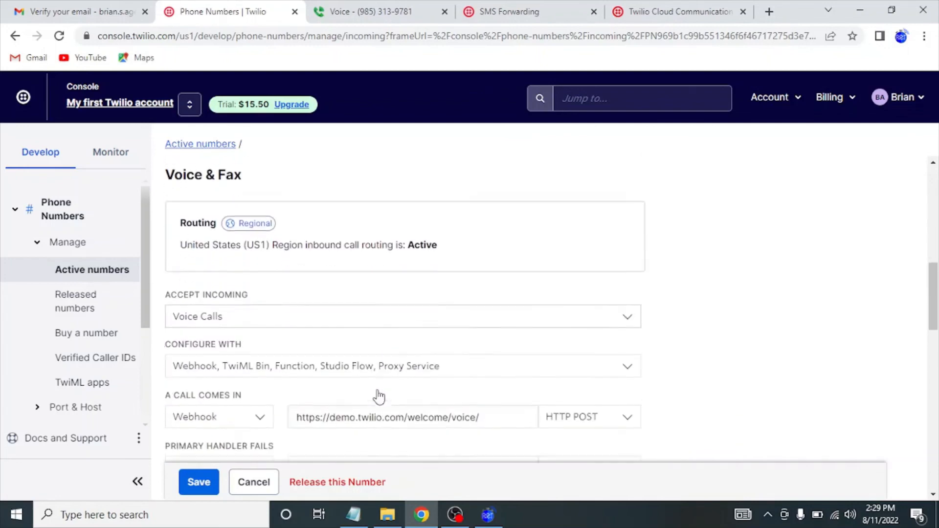
pyautogui.scroll(-6, 379, 396)
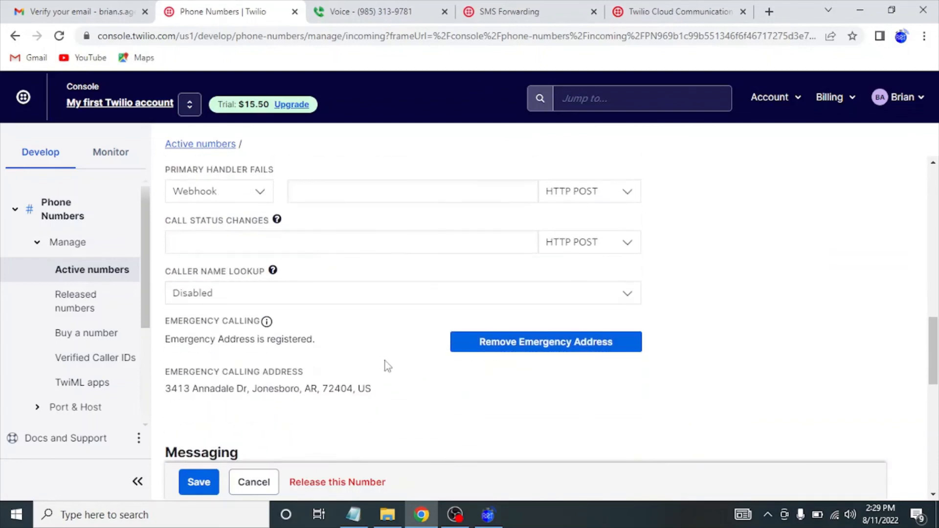
pyautogui.scroll(-2, 308, 381)
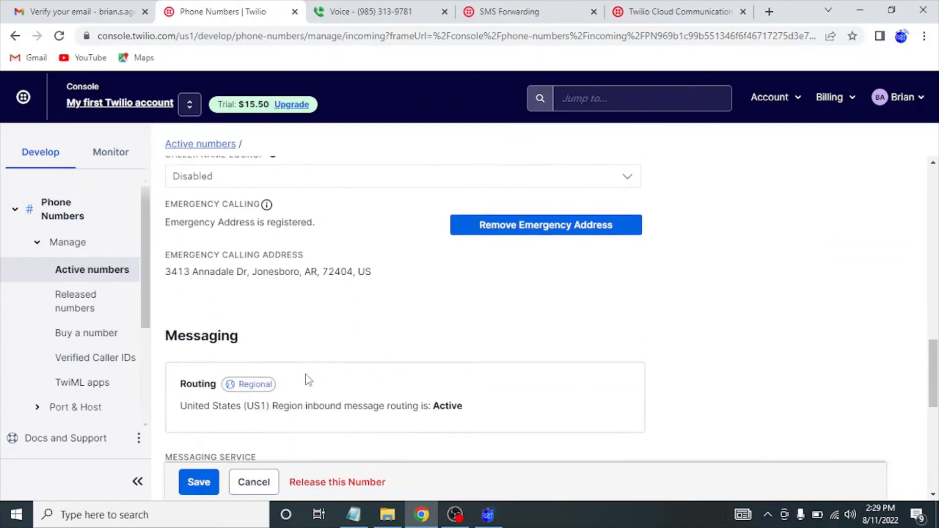
pyautogui.scroll(-5, 308, 381)
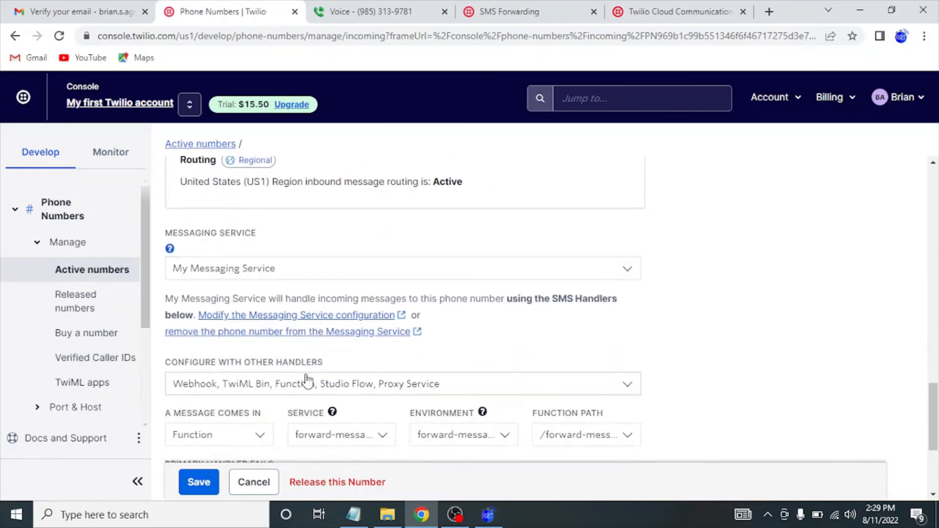
pyautogui.scroll(-3, 307, 381)
pyautogui.scroll(2, 280, 304)
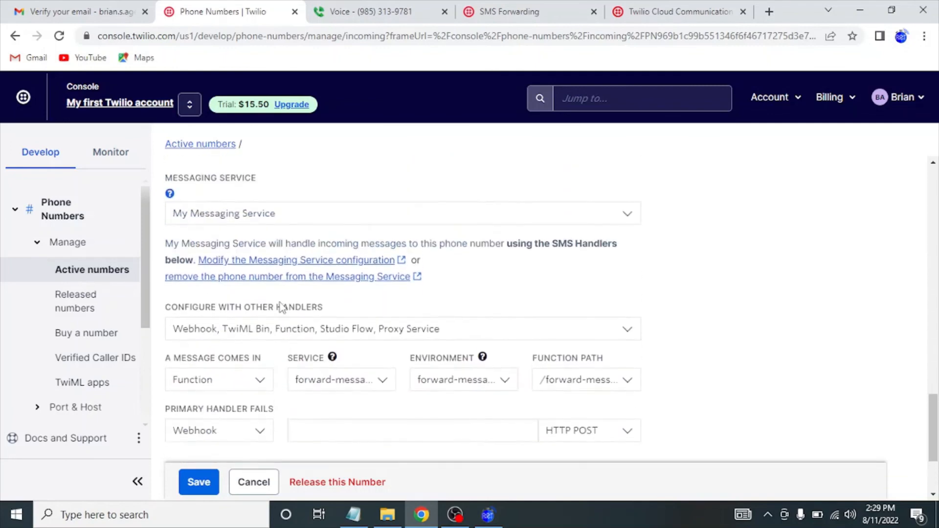
pyautogui.scroll(2, 280, 306)
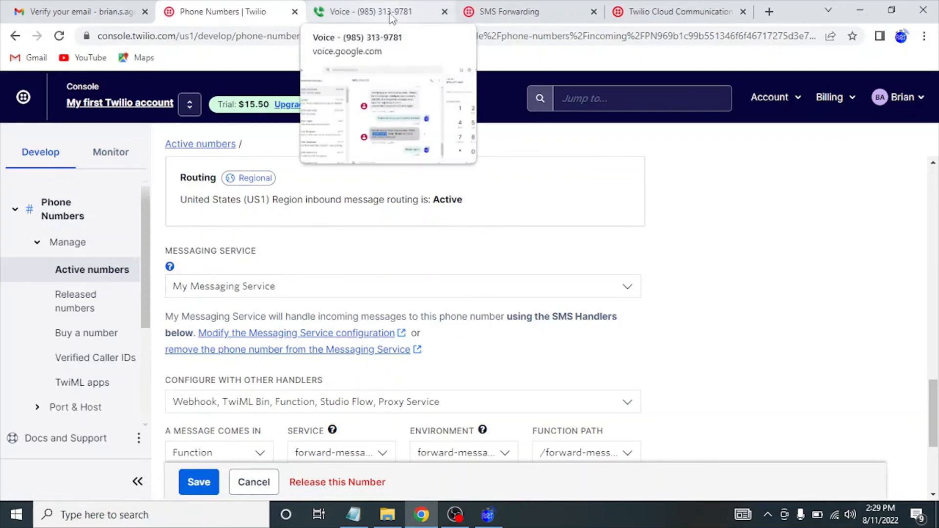
# On the SMS Forwarding setup page, select the 'My phone number' value in Step 2.
pyautogui.click(663, 17)
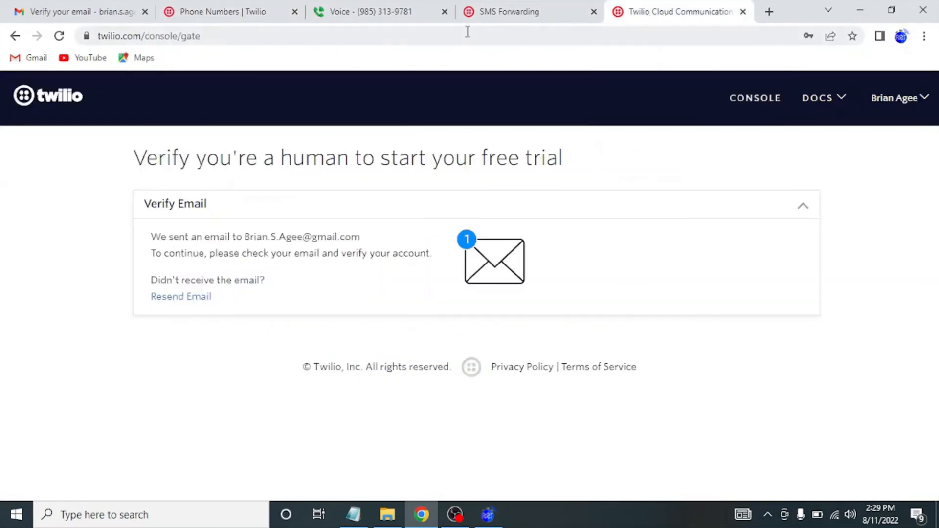
pyautogui.click(506, 17)
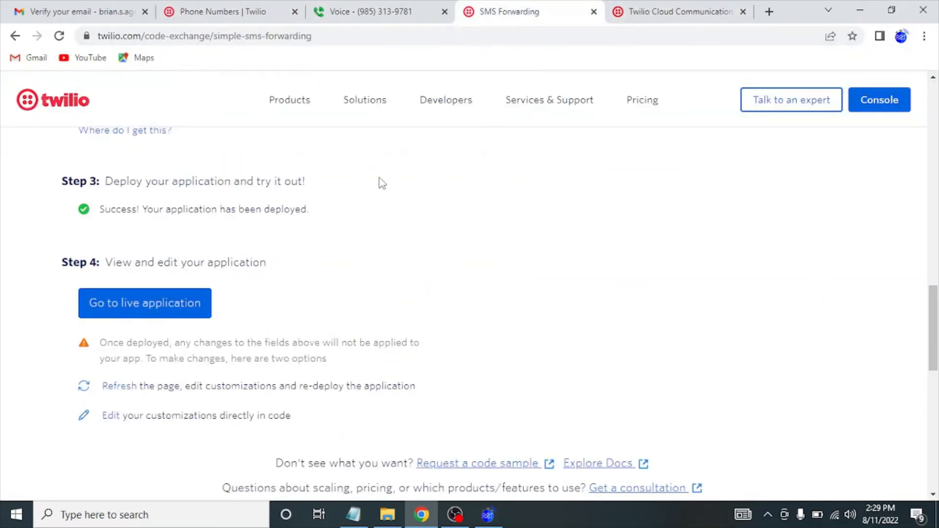
pyautogui.scroll(7, 399, 308)
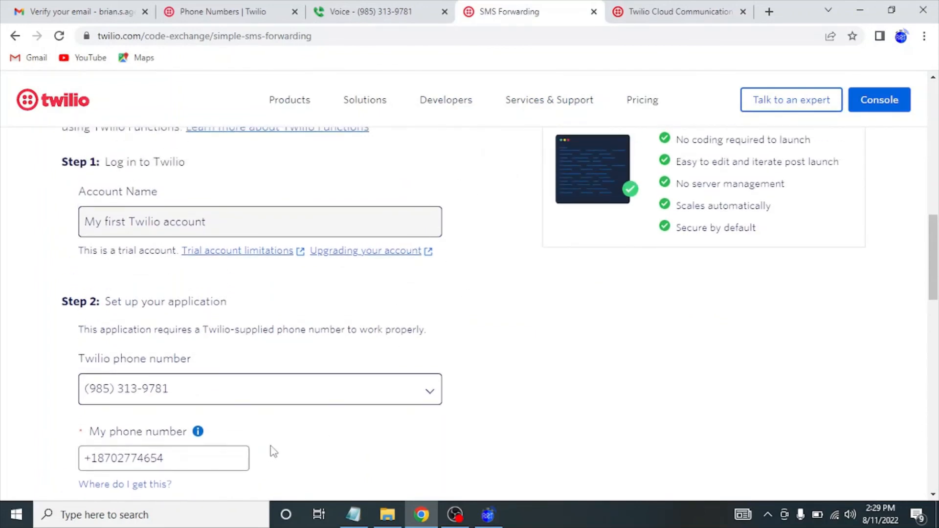
pyautogui.scroll(-1, 273, 451)
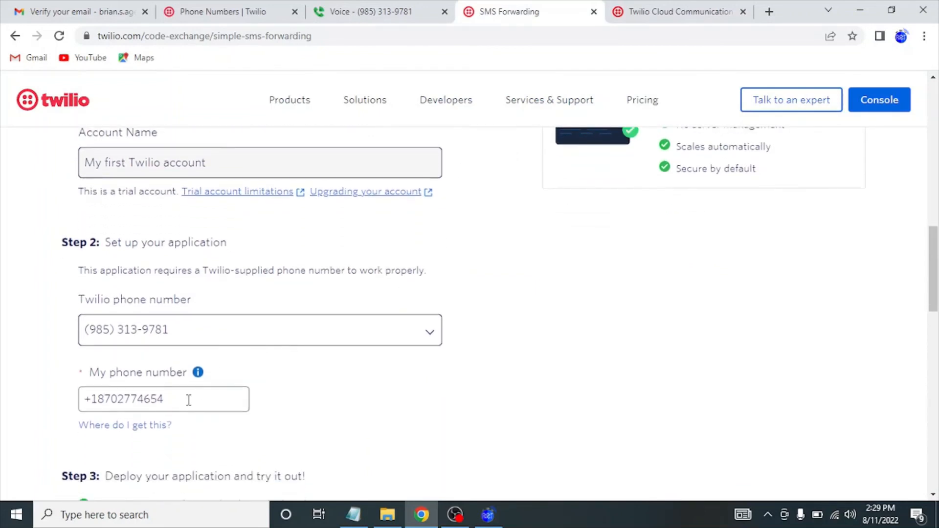
pyautogui.moveTo(189, 398); pyautogui.dragTo(118, 398)
# Minimise Chrome so Notepad and Agee Race Timing are visible.
pyautogui.scroll(-1, 281, 342)
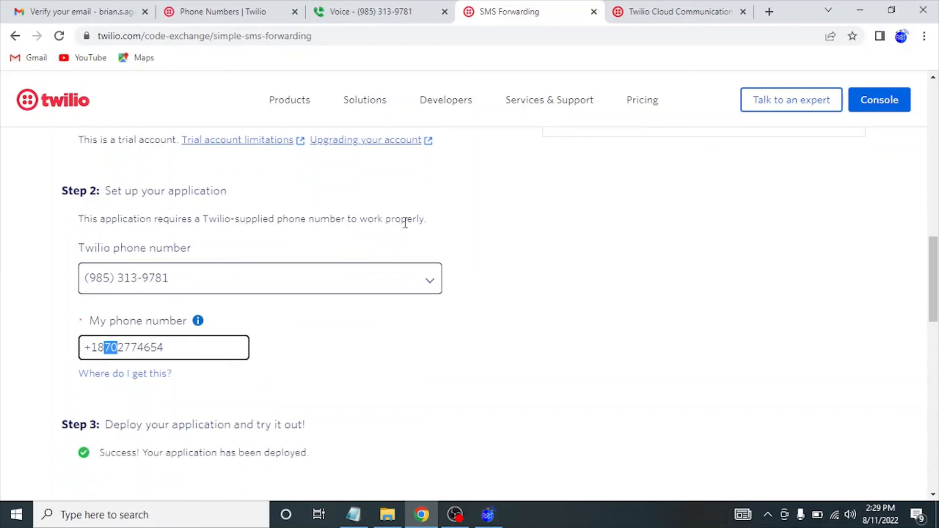
pyautogui.click(859, 10)
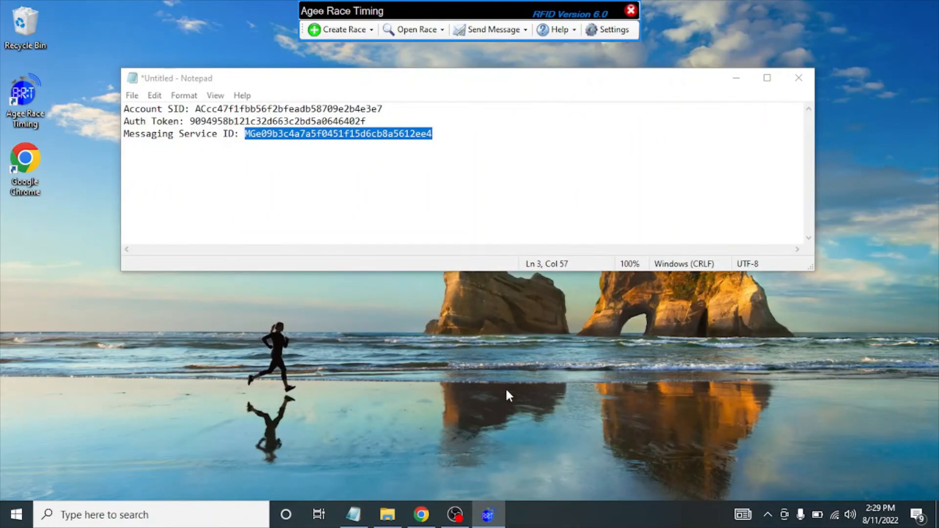
pyautogui.click(460, 509)
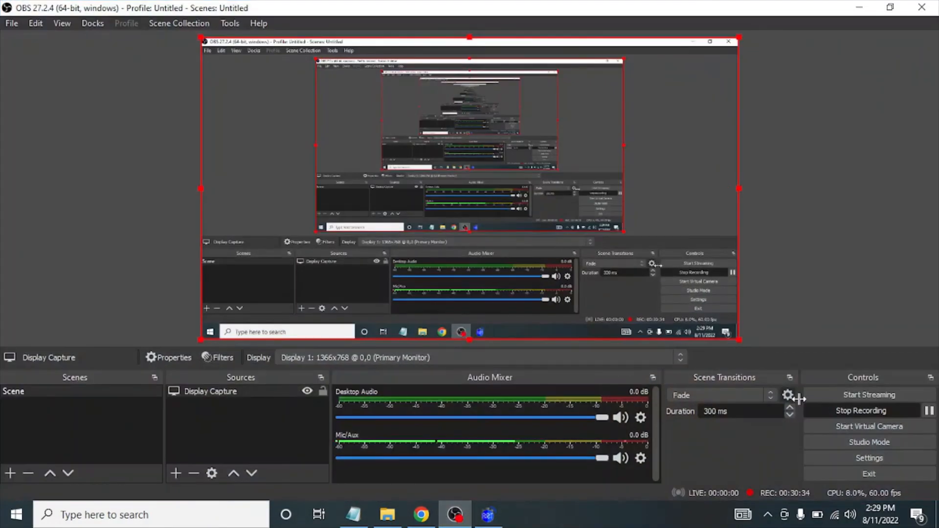